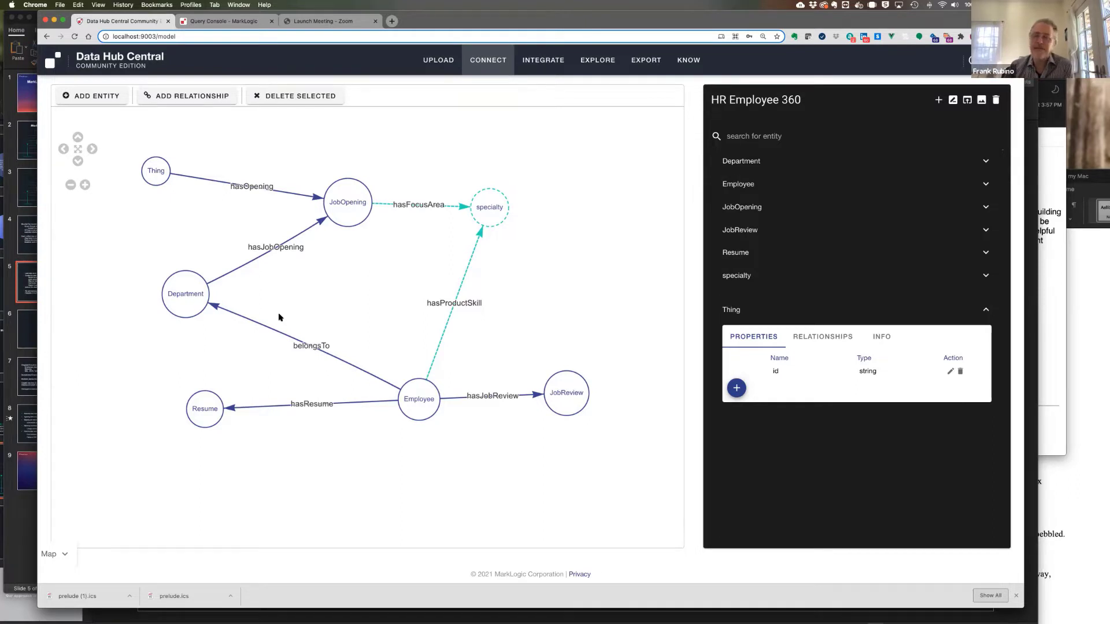
# Delete the Thing entity from the HR Employee 360 model.
pyautogui.click(154, 170)
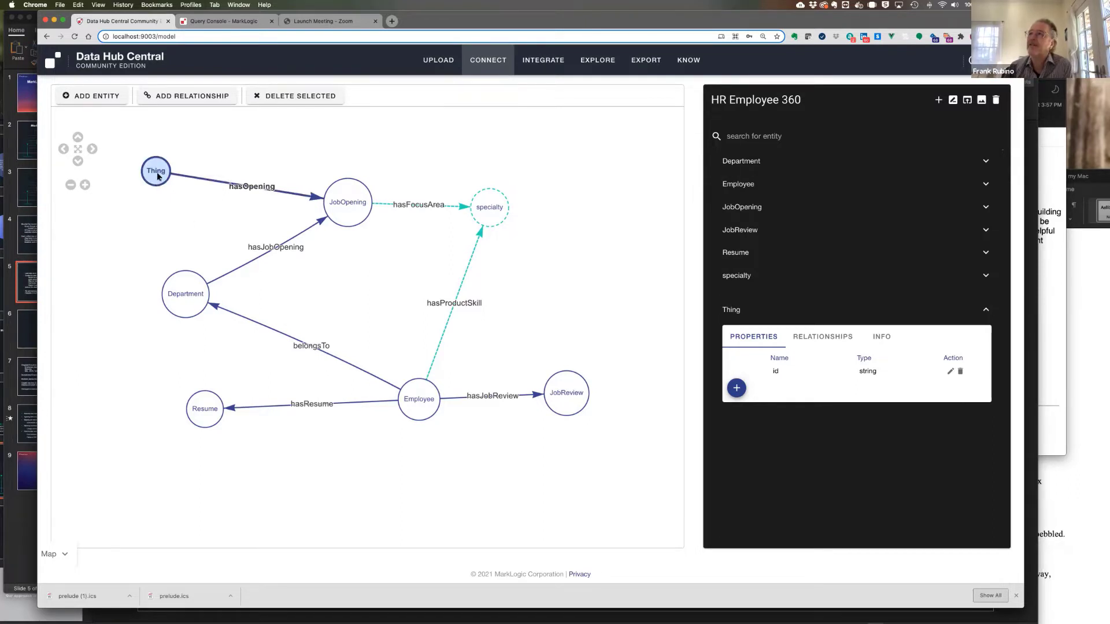
pyautogui.click(269, 97)
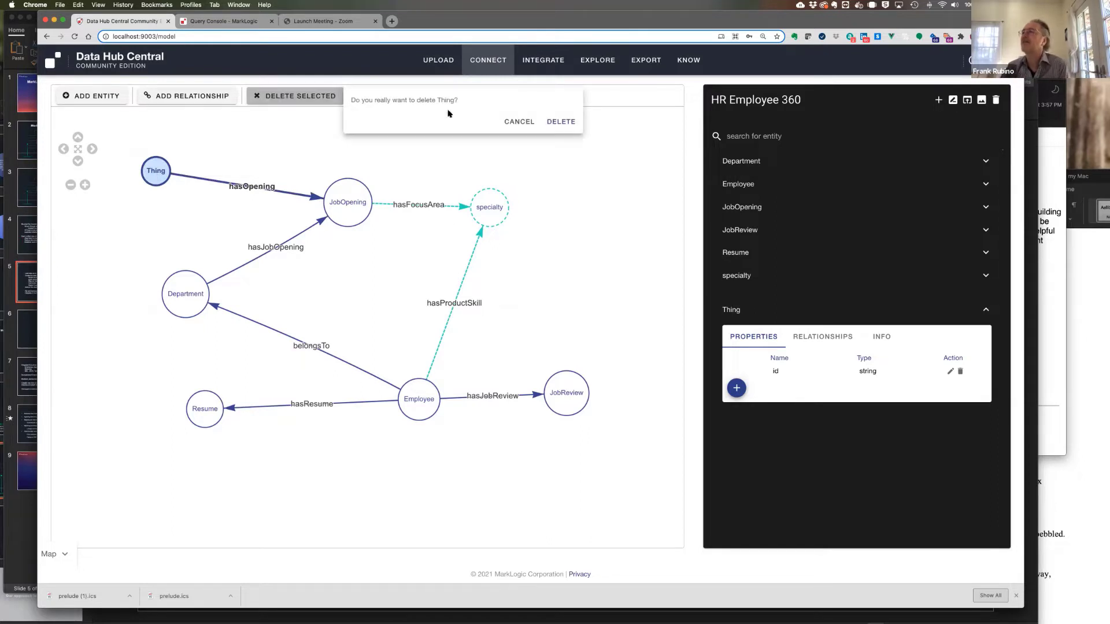
pyautogui.click(554, 120)
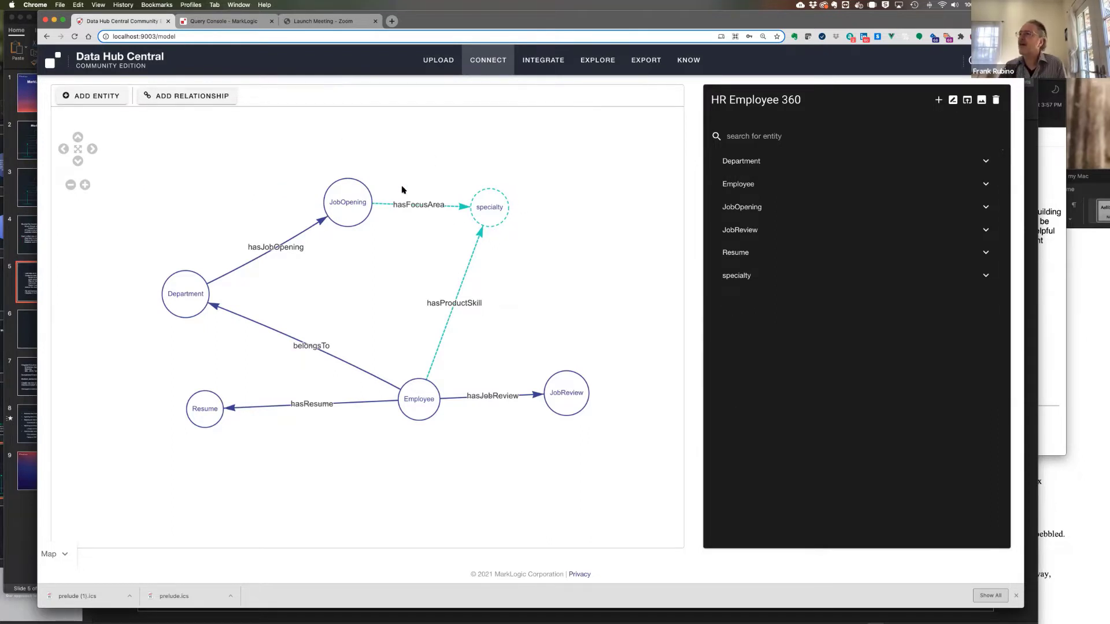
# Examine the list of properties defined on the Employee entity.
pyautogui.click(425, 394)
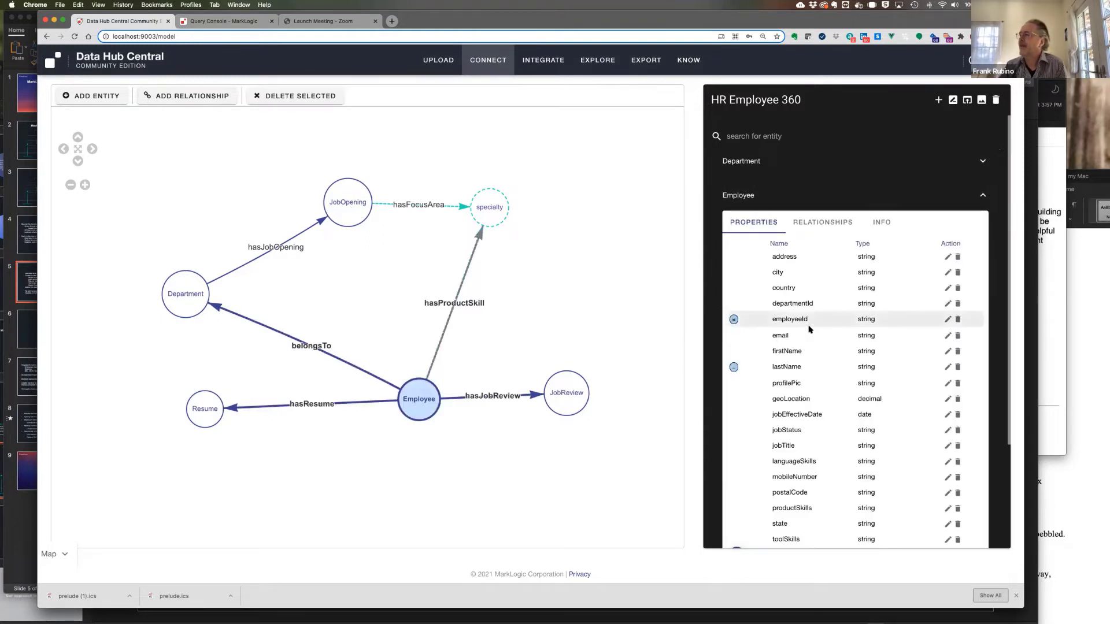
pyautogui.scroll(-5, 797, 328)
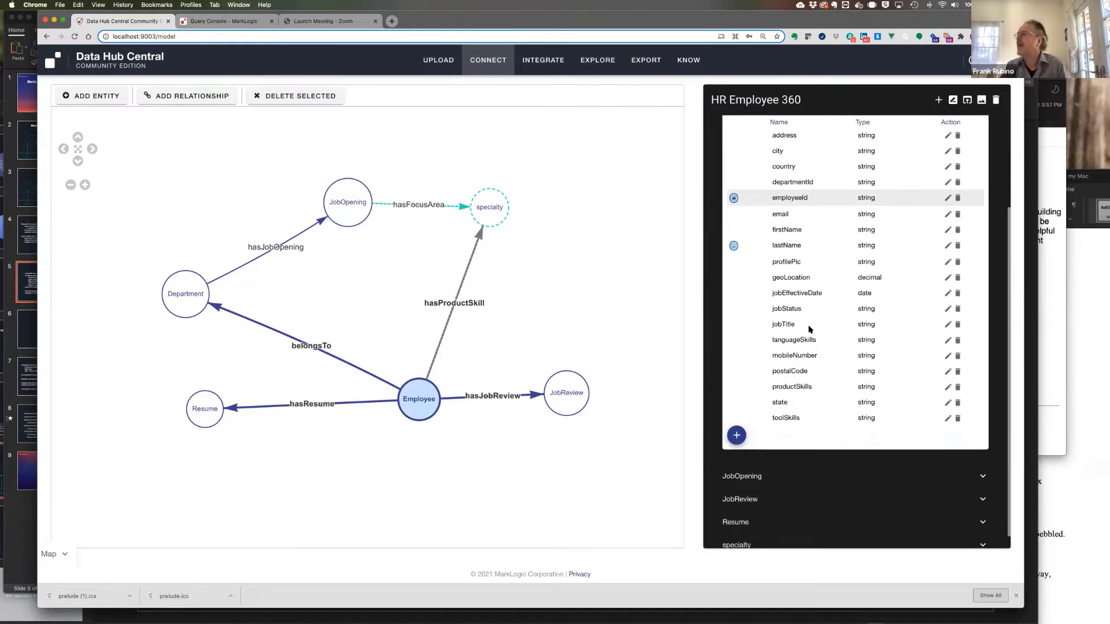
pyautogui.scroll(3, 812, 306)
pyautogui.scroll(1, 809, 307)
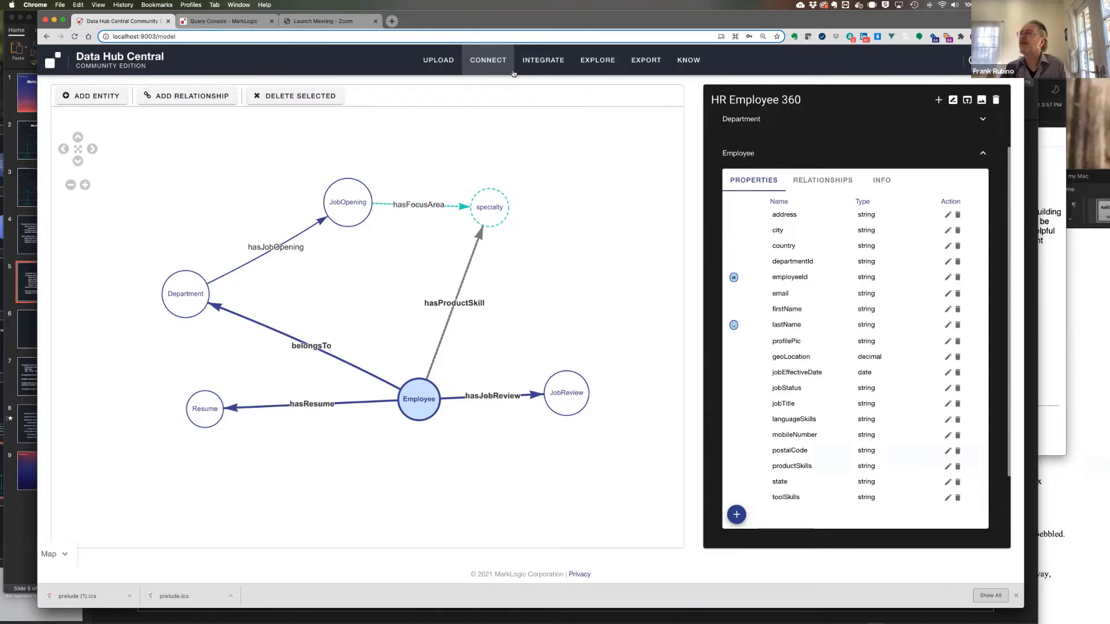
# Delete the CoastalEmployees data source from the uploaded data.
pyautogui.click(439, 60)
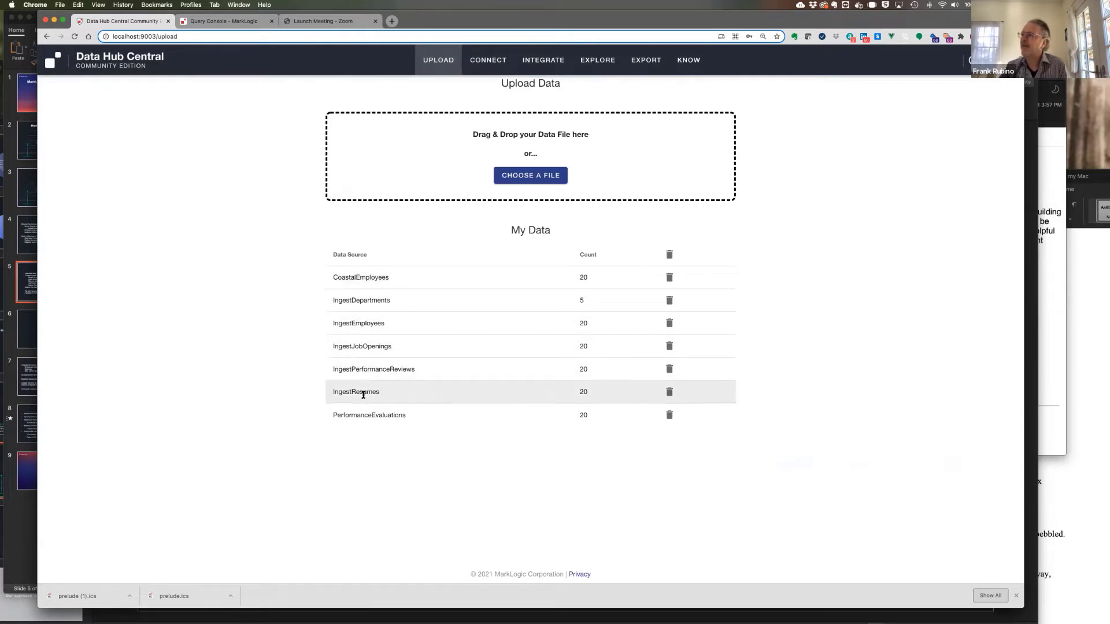
pyautogui.click(668, 278)
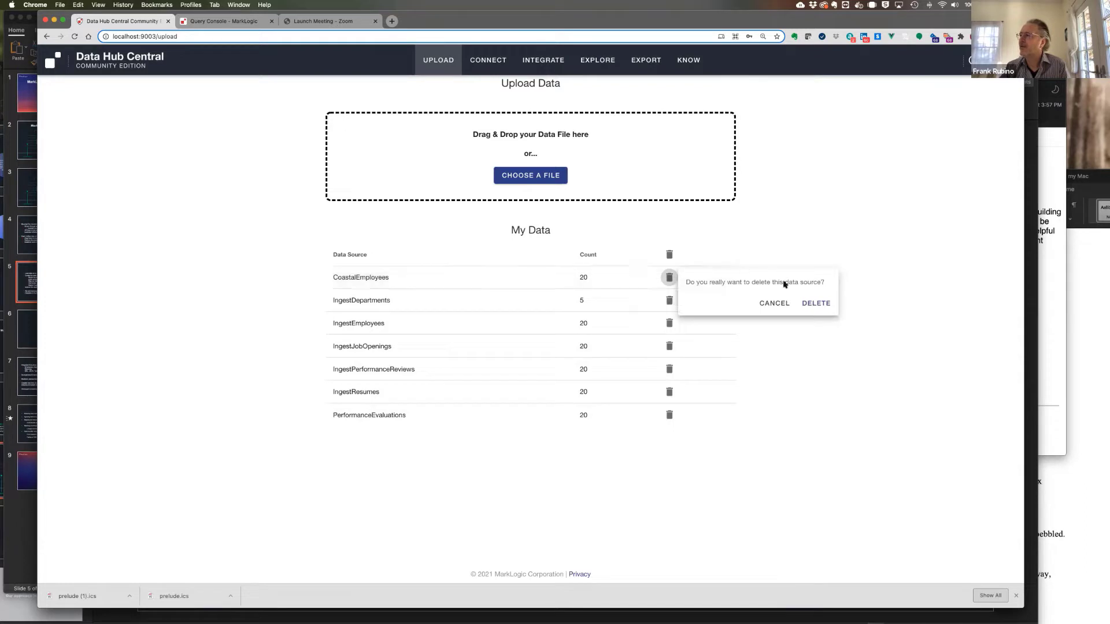
pyautogui.click(813, 303)
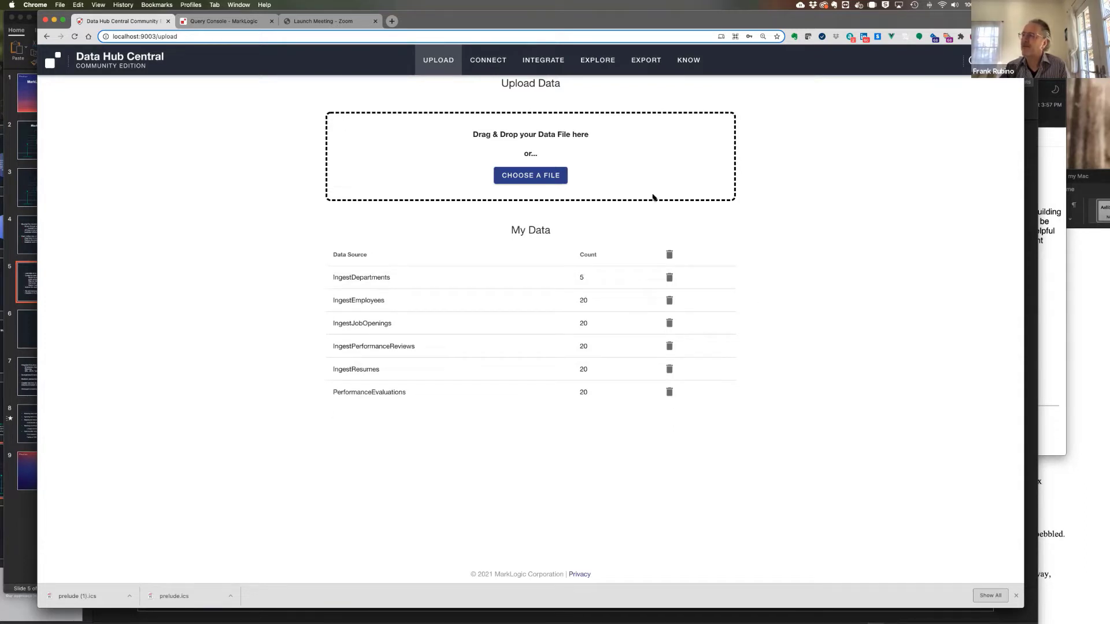
# Start choosing files for upload and go to the data folder that contains the binaries folder.
pyautogui.click(529, 173)
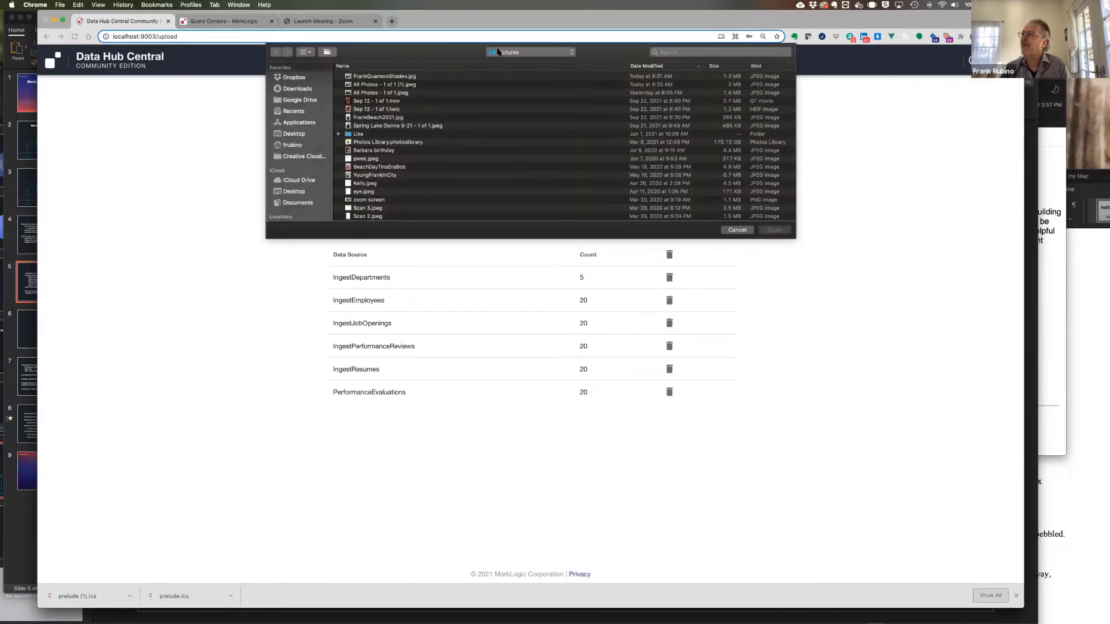
pyautogui.click(500, 52)
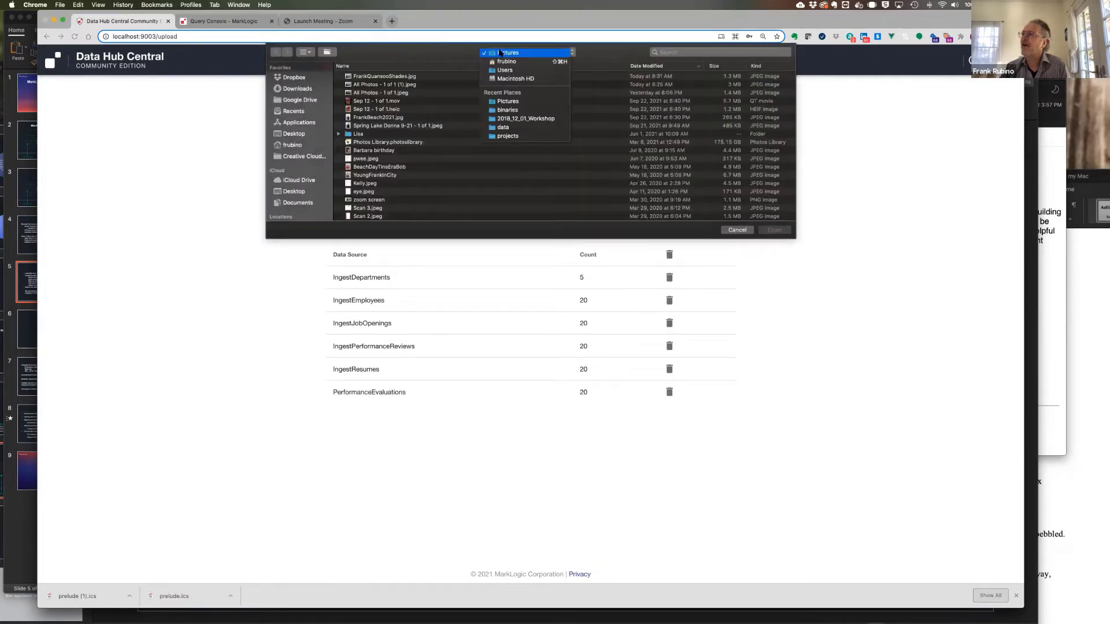
pyautogui.click(507, 110)
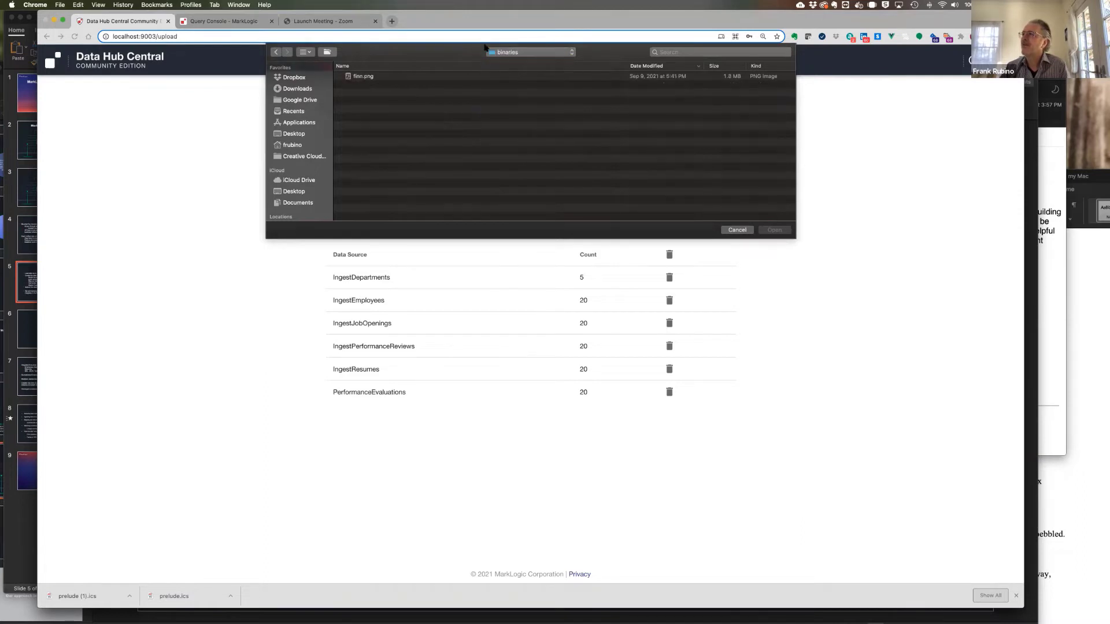
pyautogui.click(494, 53)
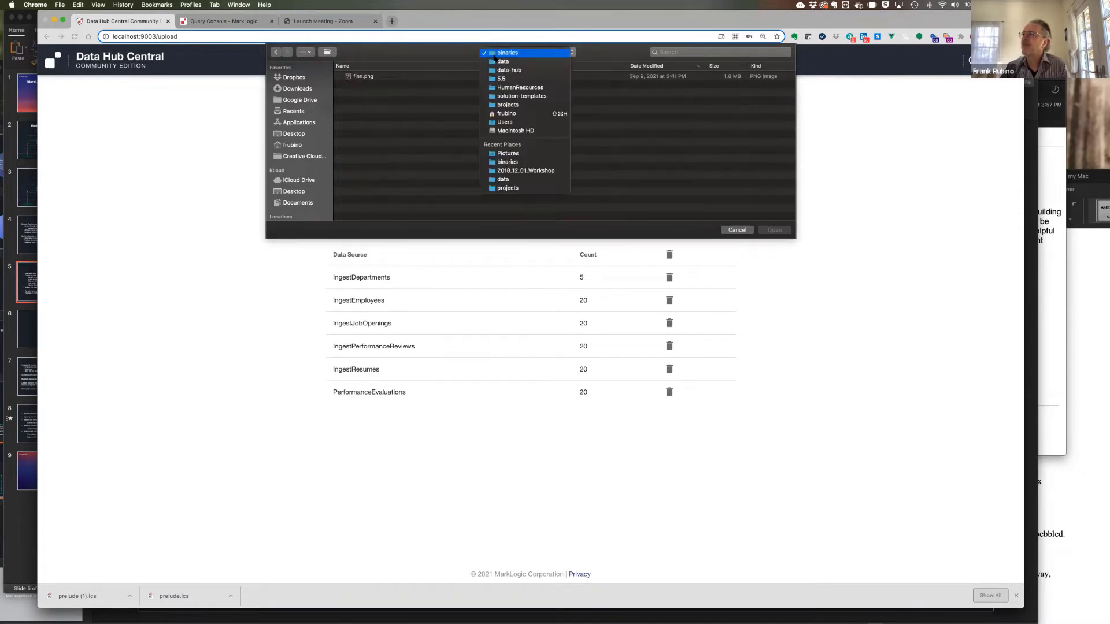
pyautogui.press('Escape')
pyautogui.press('super+Up')
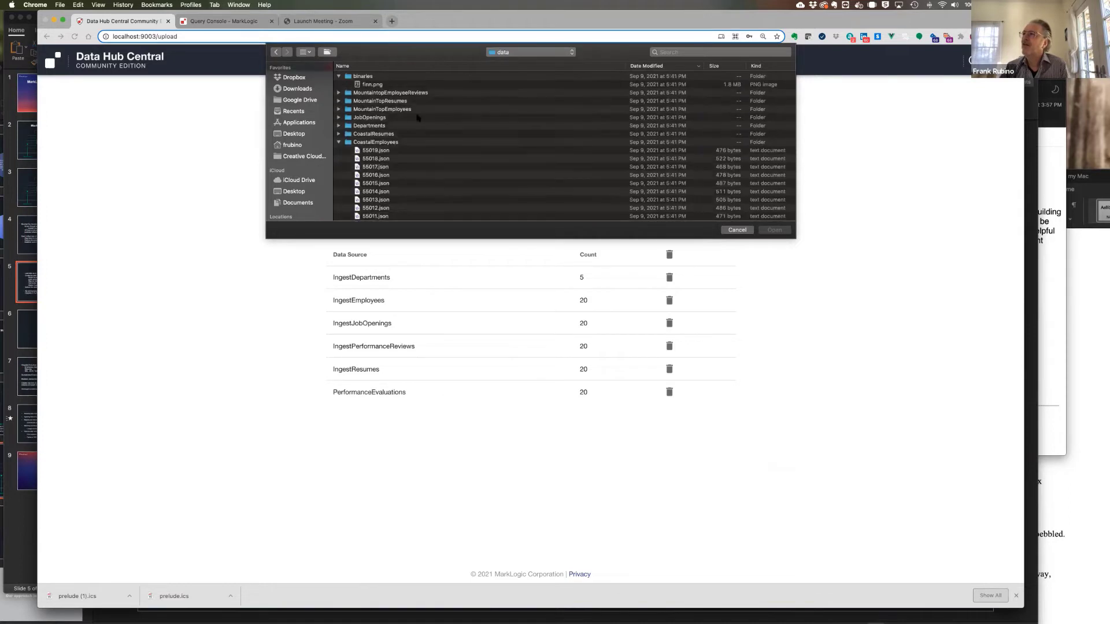
# Select all JSON files in the CoastalEmployees folder, from 55019.json through 55000.json.
pyautogui.scroll(-1, 377, 166)
pyautogui.scroll(1, 384, 141)
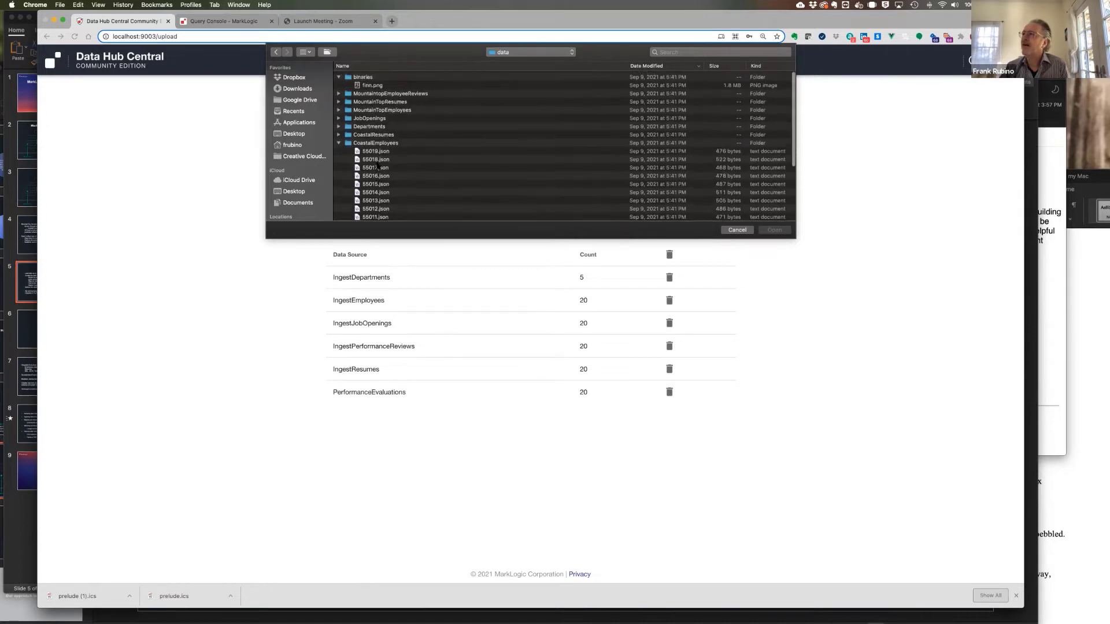
pyautogui.scroll(-5, 379, 174)
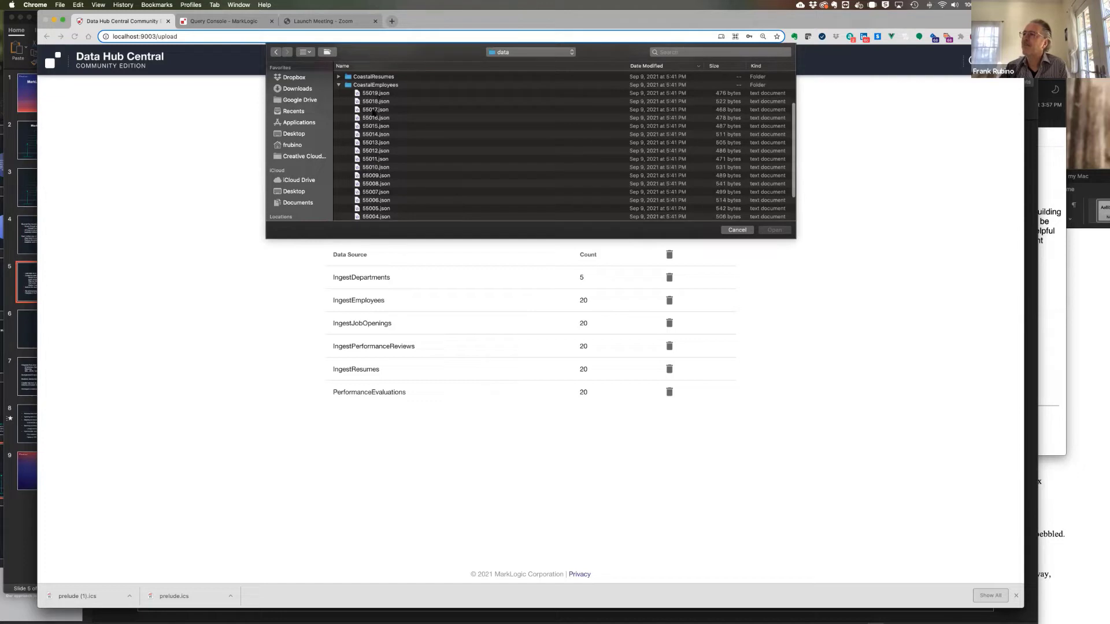
pyautogui.scroll(3, 376, 118)
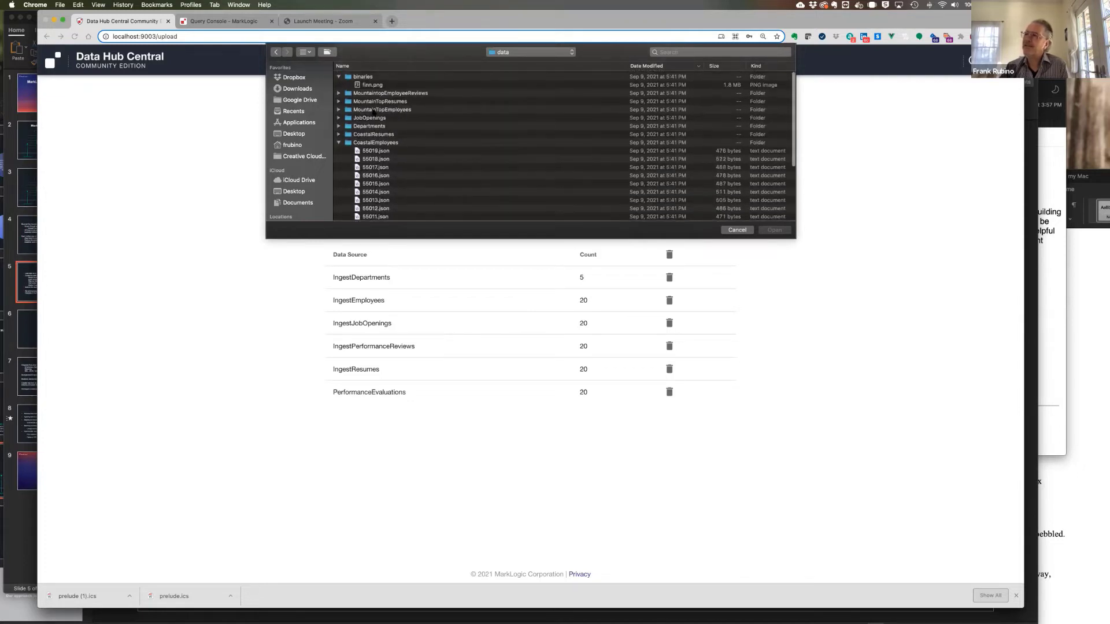
pyautogui.scroll(-6, 376, 115)
pyautogui.scroll(1, 375, 113)
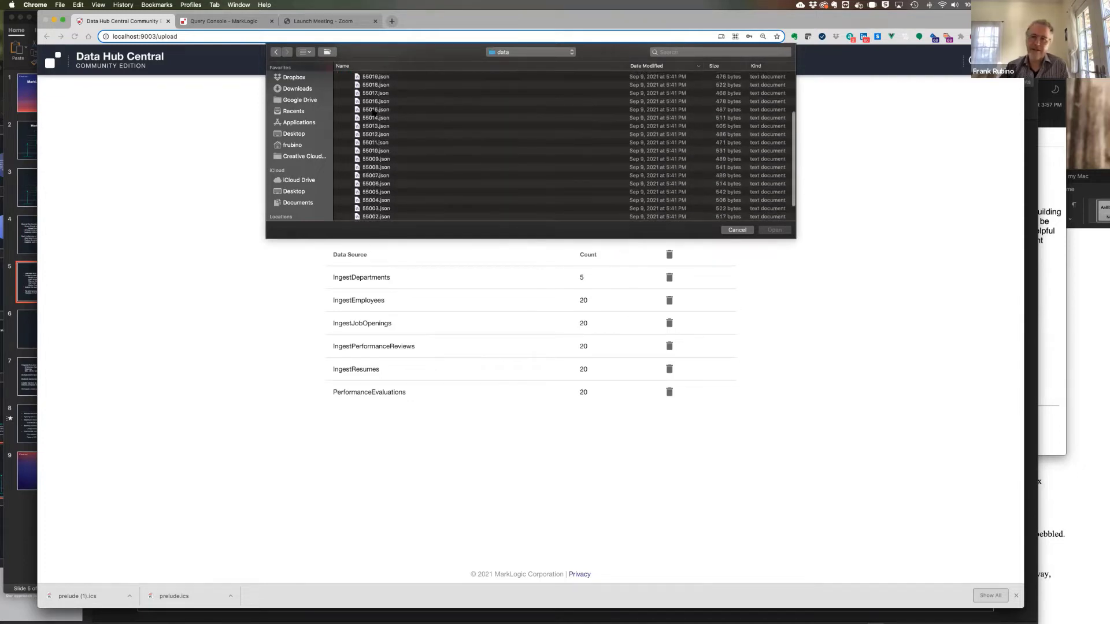
pyautogui.scroll(2, 374, 111)
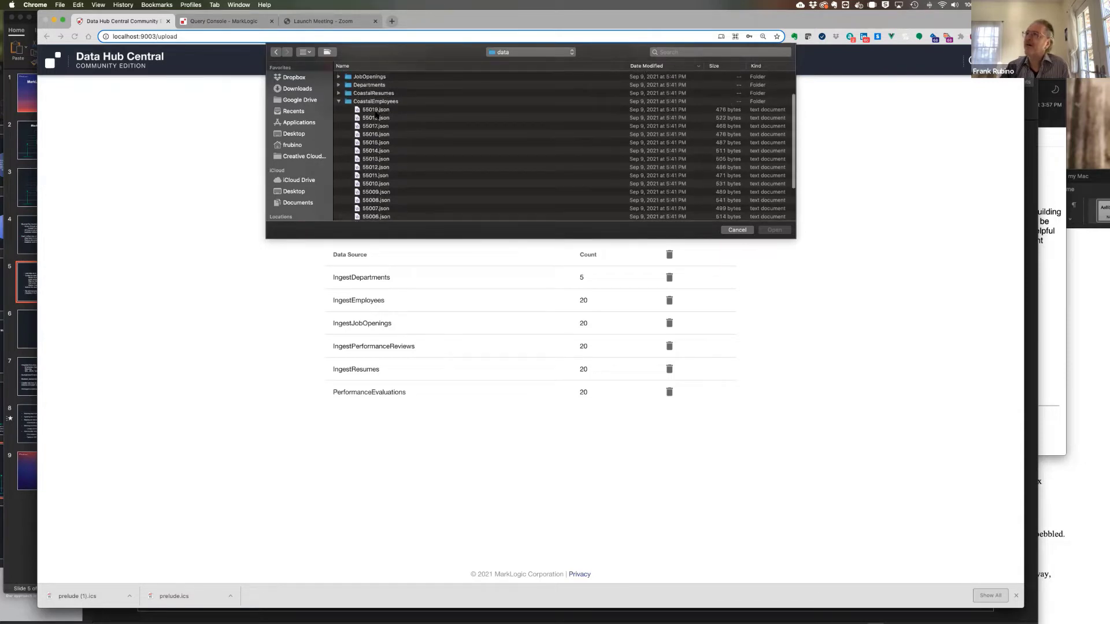
pyautogui.click(376, 117)
pyautogui.scroll(-4, 375, 162)
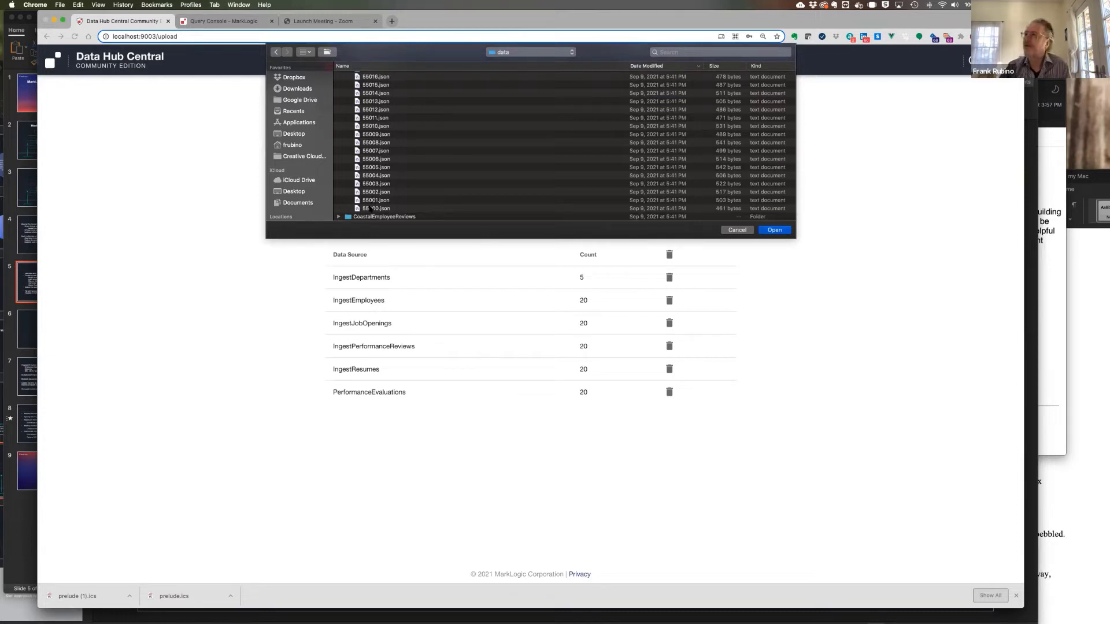
pyautogui.keyDown('shift'); pyautogui.click(370, 208); pyautogui.keyUp('shift')
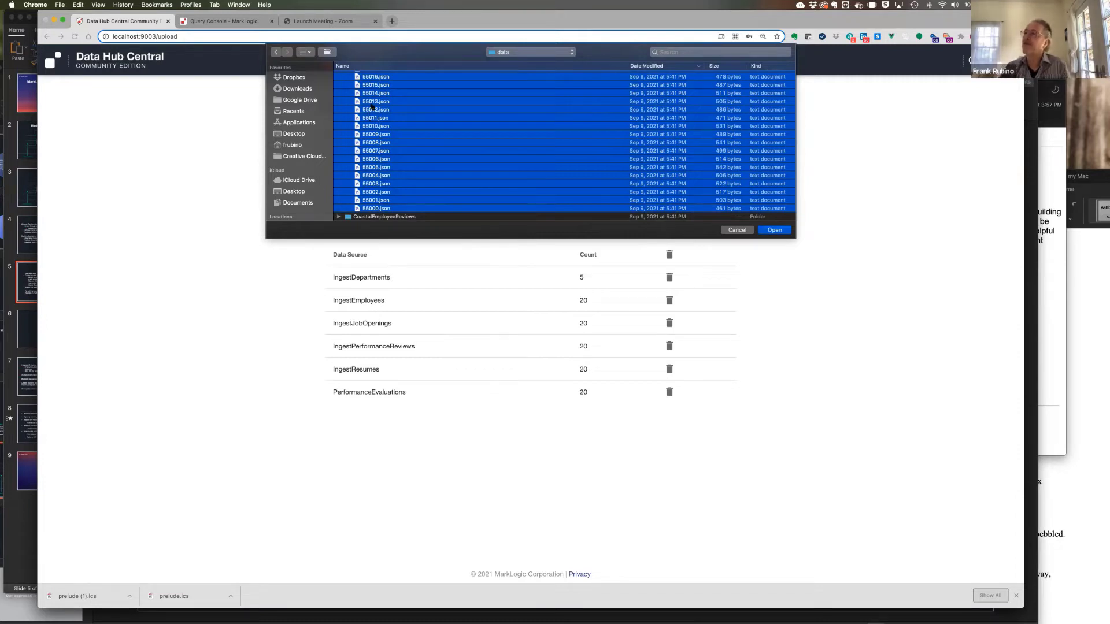
# Look over the selected employee files and show the contents of the JobOpenings folder.
pyautogui.scroll(5, 389, 114)
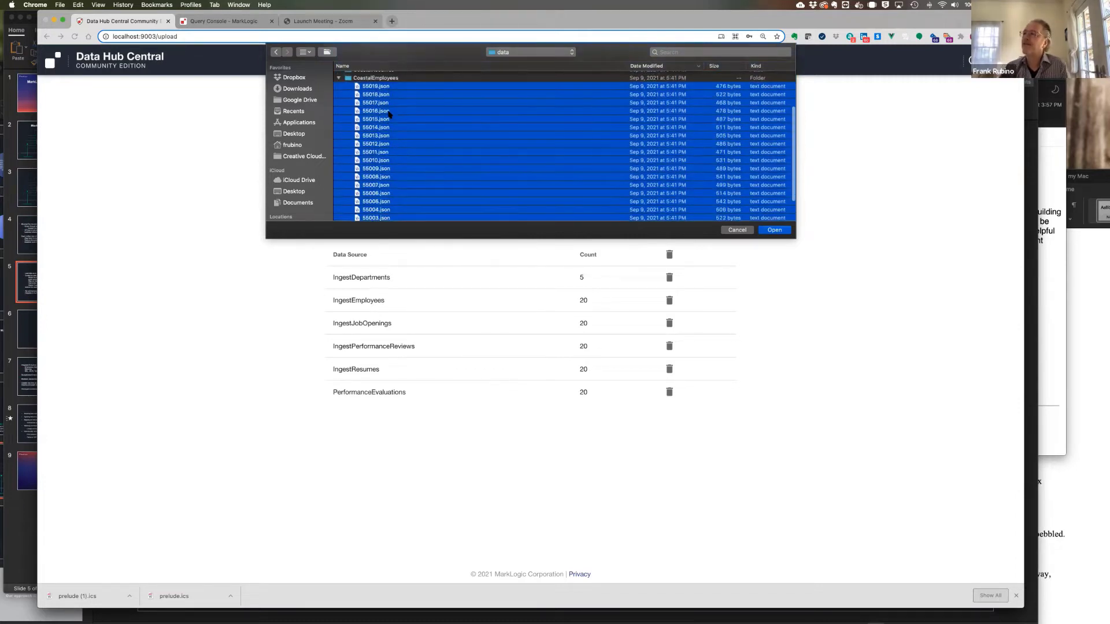
pyautogui.scroll(4, 389, 114)
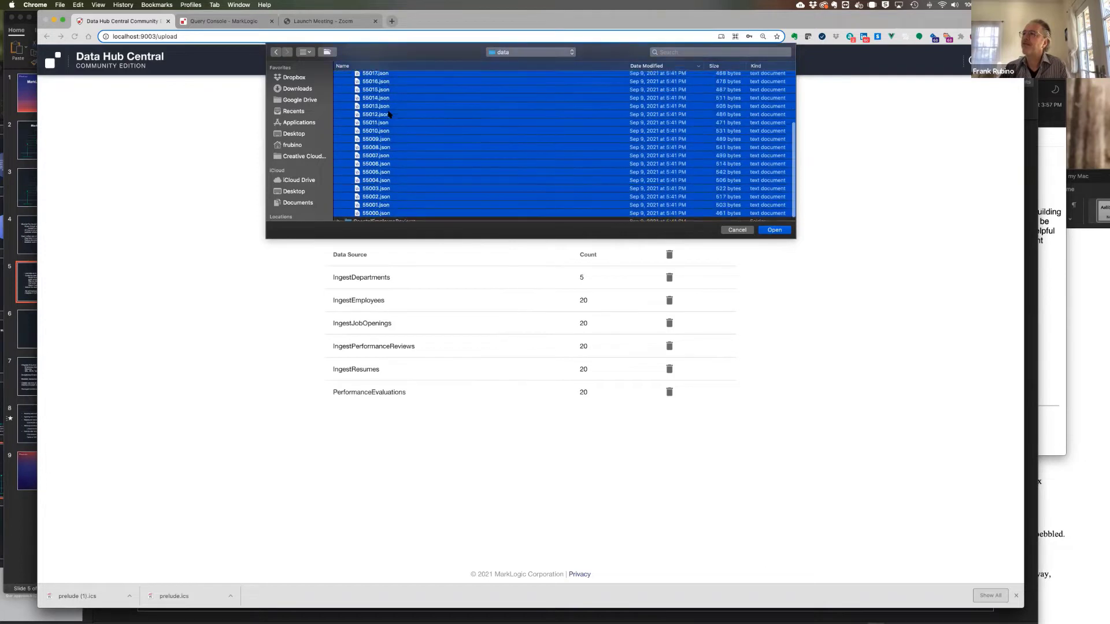
pyautogui.scroll(3, 376, 127)
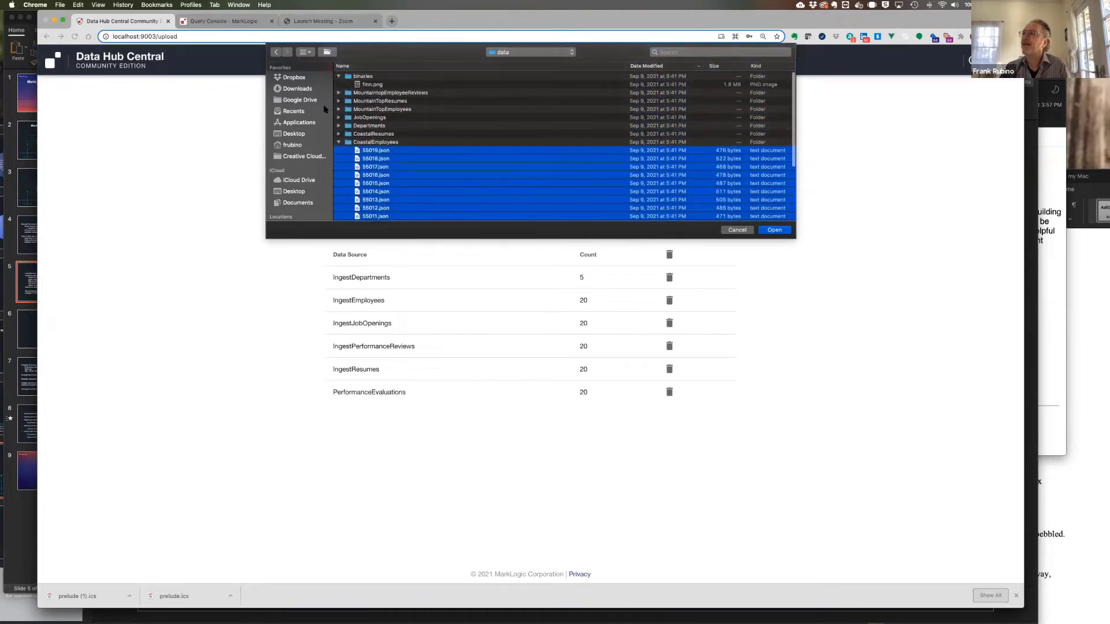
pyautogui.click(338, 117)
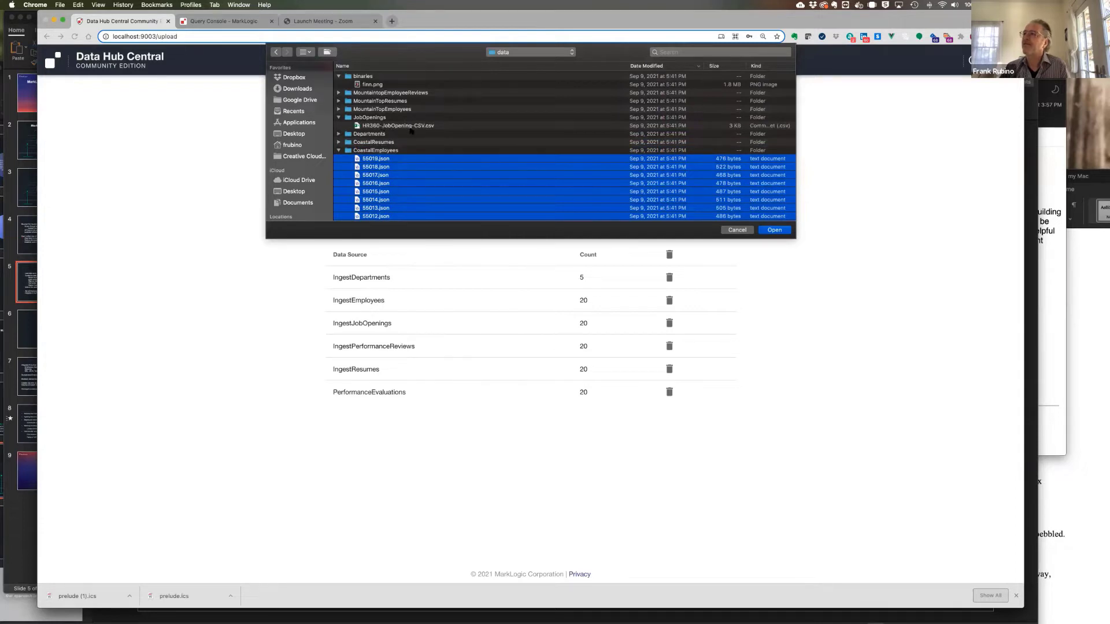
pyautogui.scroll(-5, 410, 130)
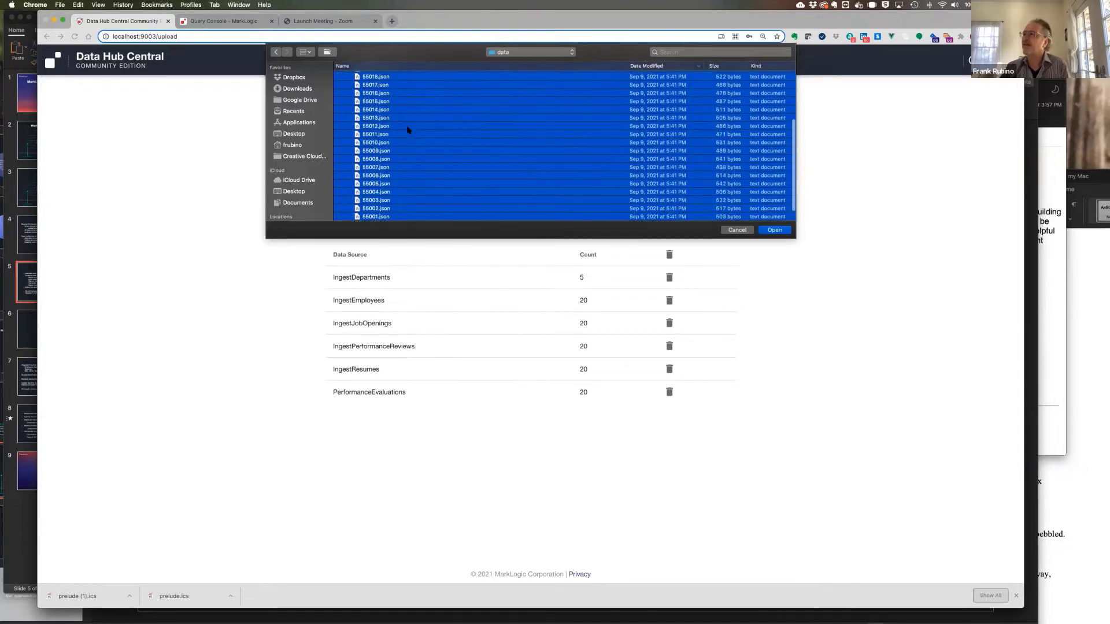
# Upload the selected JSON files as a data source named CoastalEmployees.
pyautogui.click(767, 230)
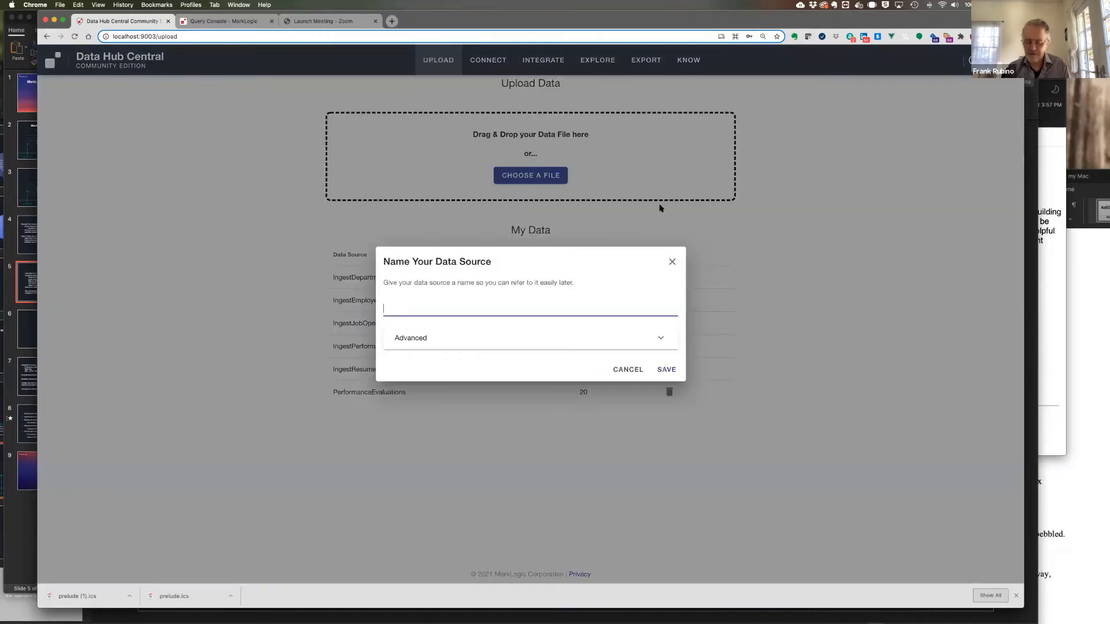
pyautogui.write('CoastalEmployess')
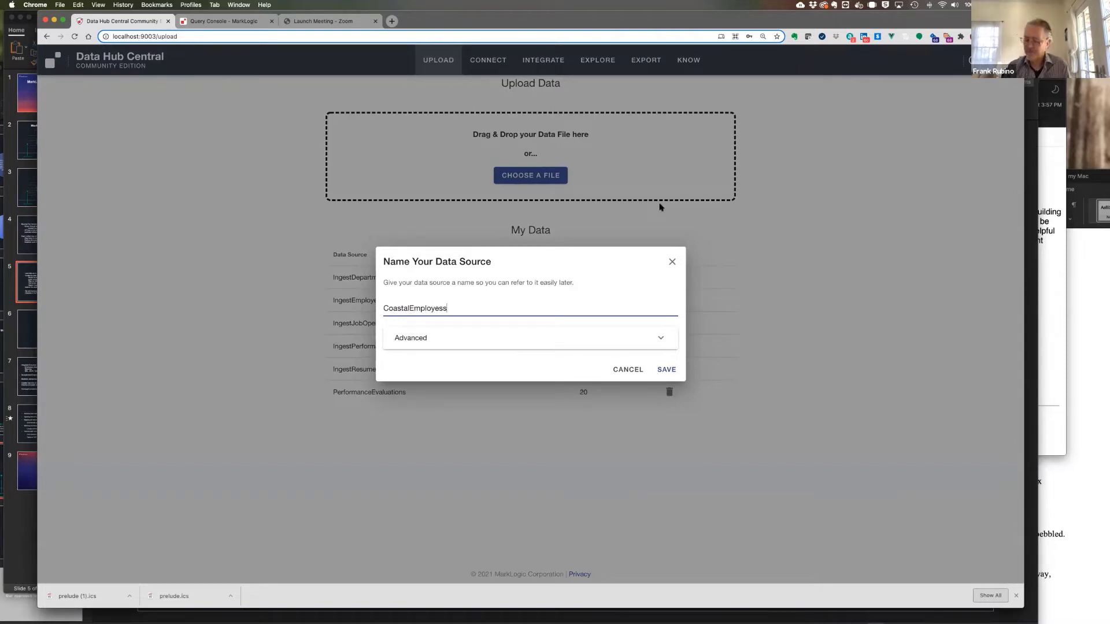
pyautogui.press('BackSpace')
pyautogui.press('BackSpace')
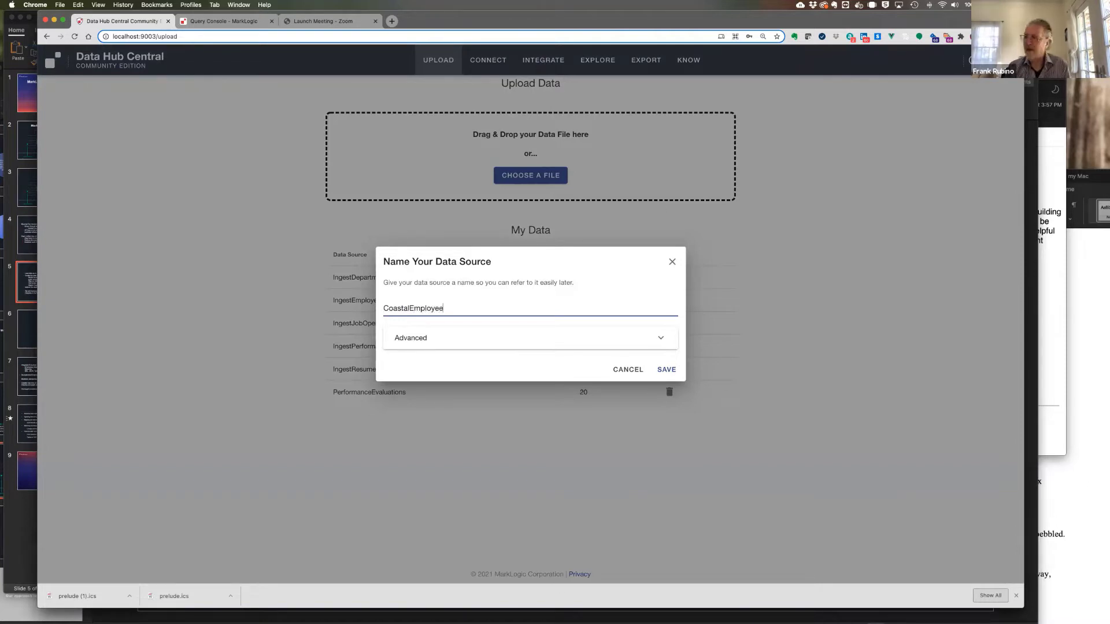
pyautogui.write('es')
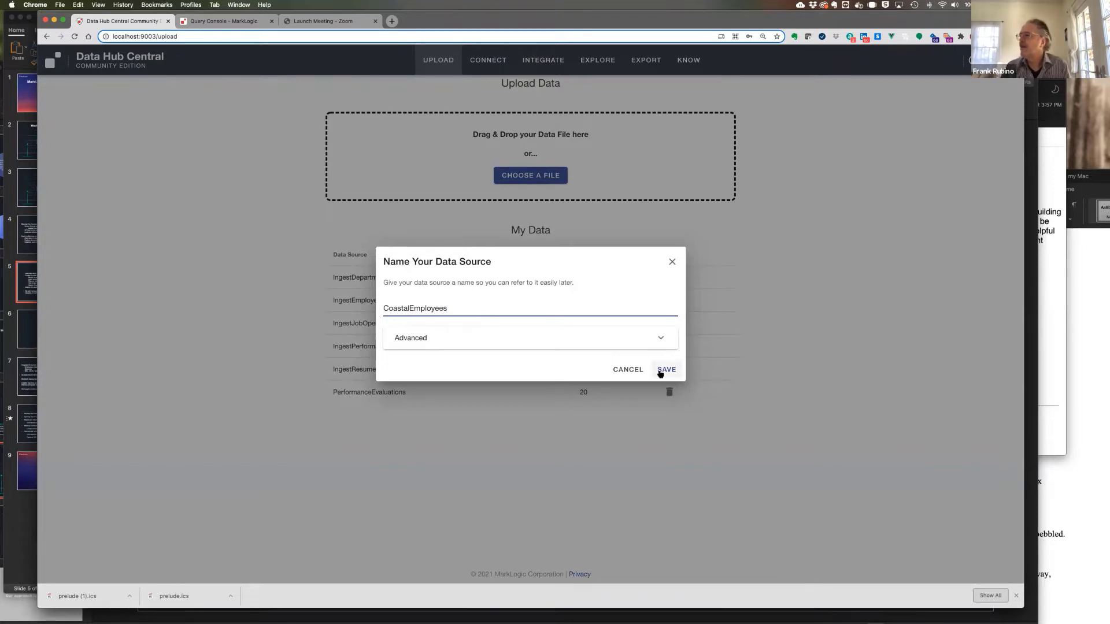
pyautogui.click(660, 371)
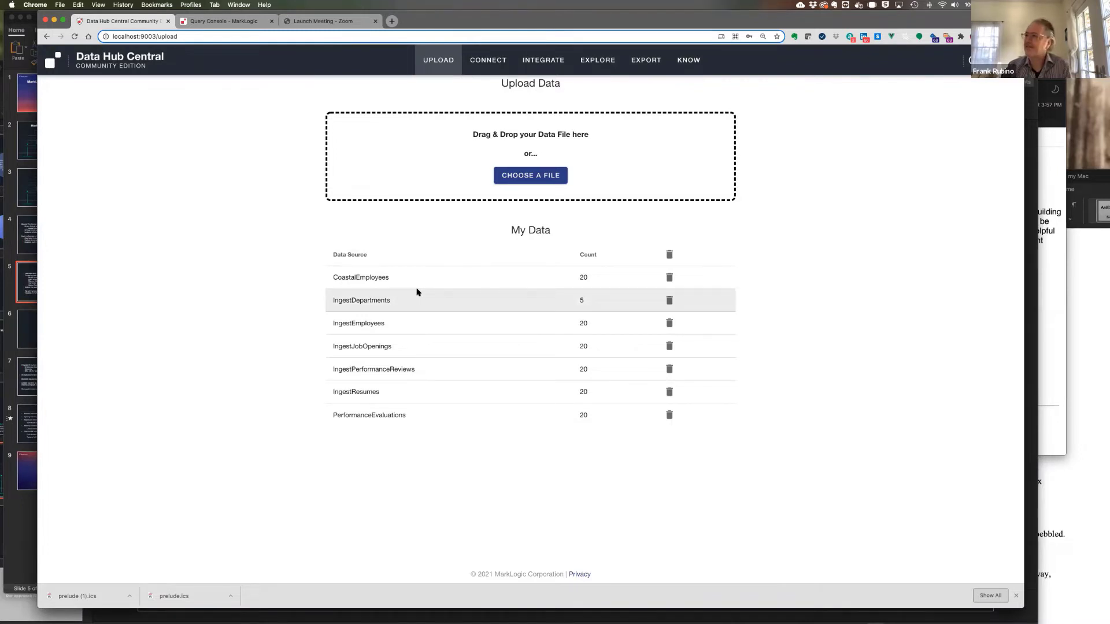
# Review the CoastalEmployees integration flow and the entity model, ending on the Explore page.
pyautogui.click(539, 62)
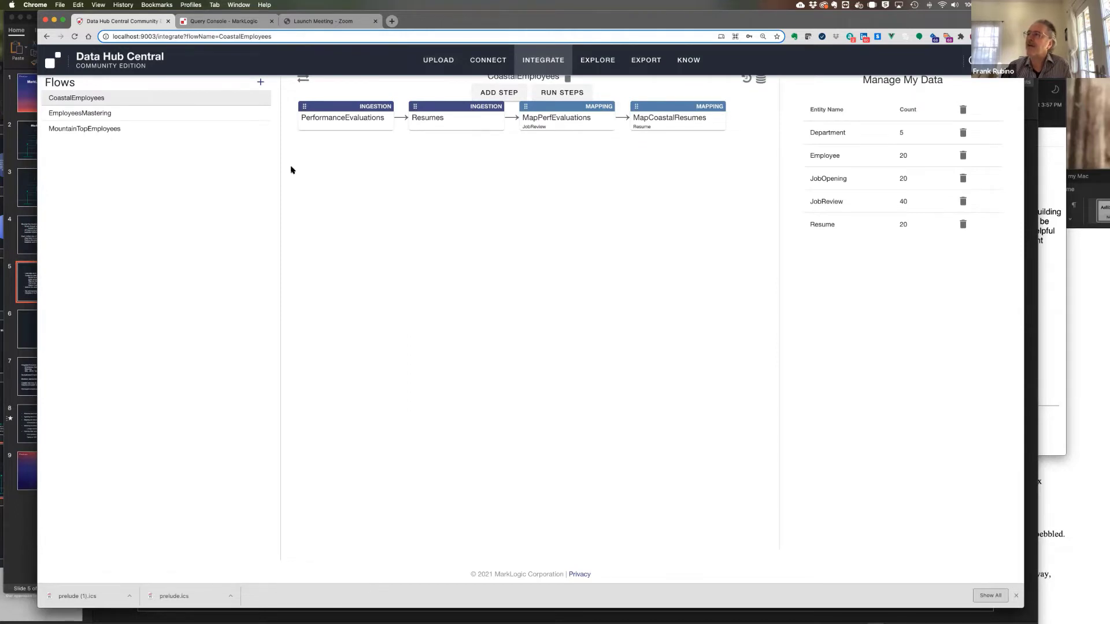
pyautogui.click(483, 61)
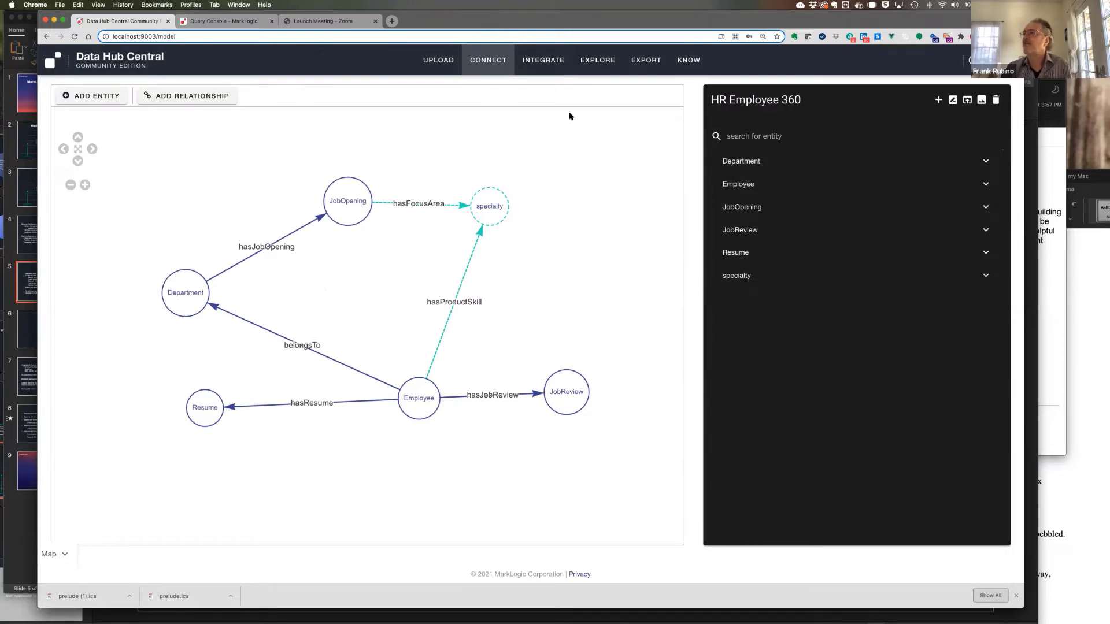
pyautogui.click(544, 64)
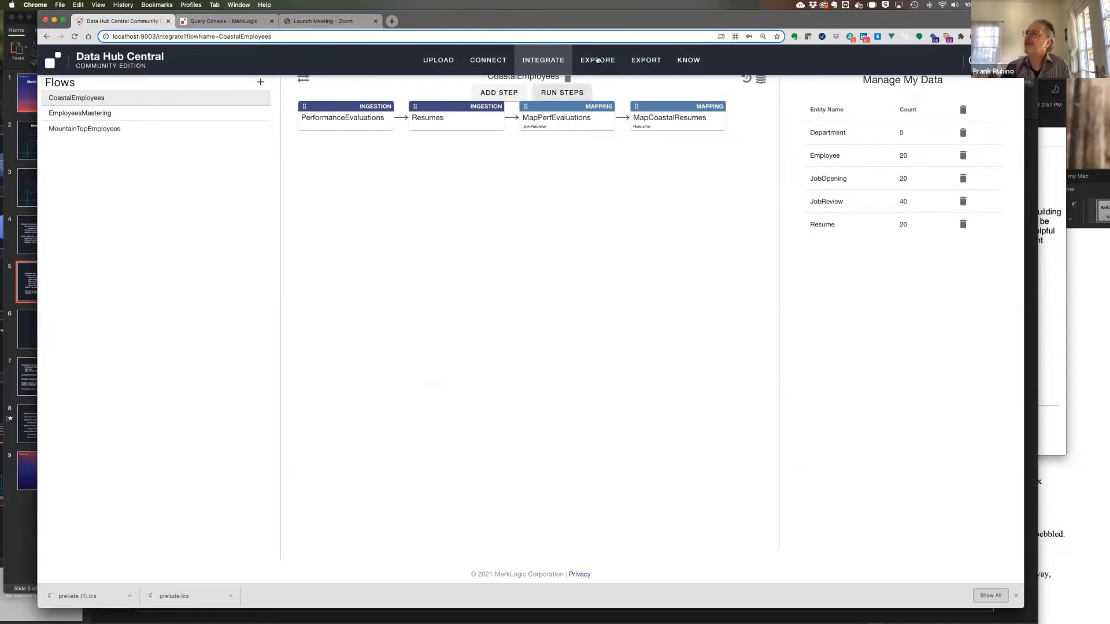
pyautogui.click(585, 75)
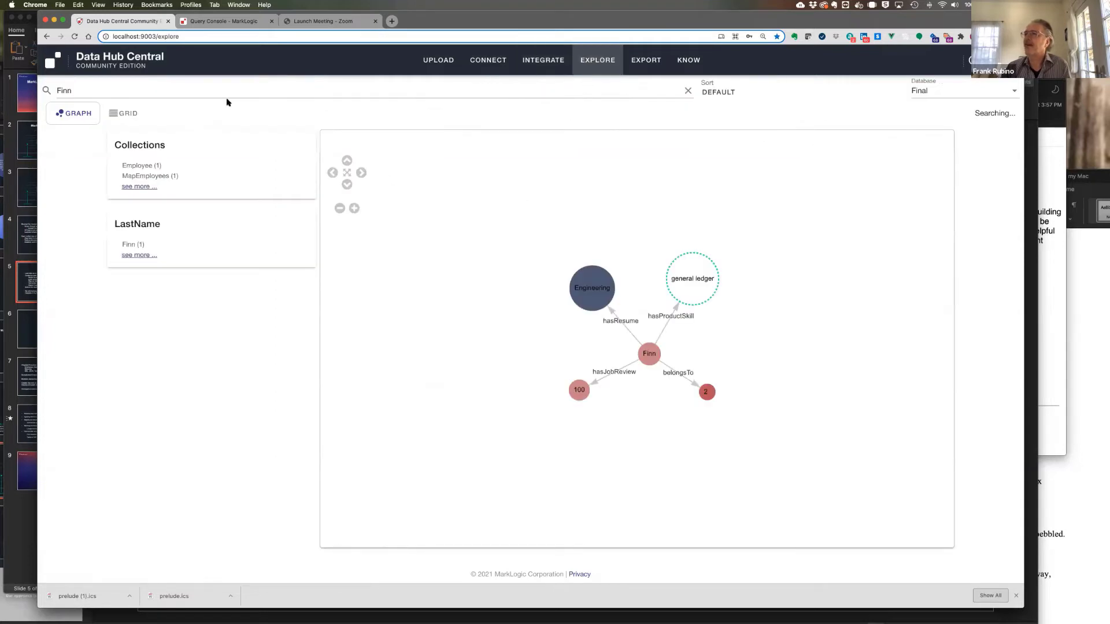
# Clear the search term to graph all records in the Final database.
pyautogui.doubleClick(72, 91)
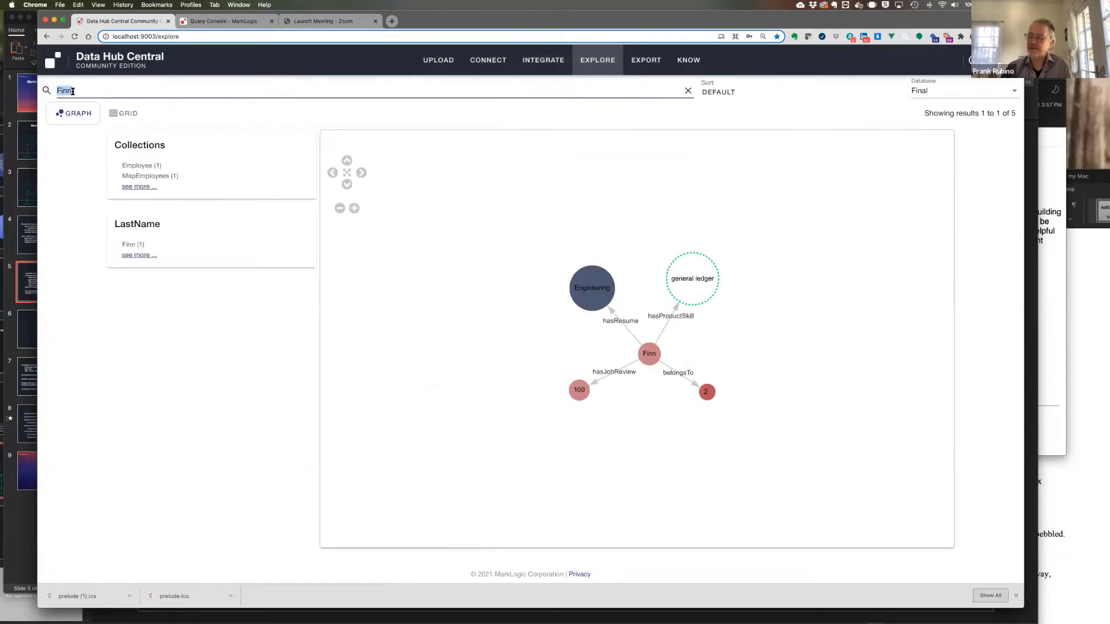
pyautogui.press('BackSpace')
pyautogui.press('Return')
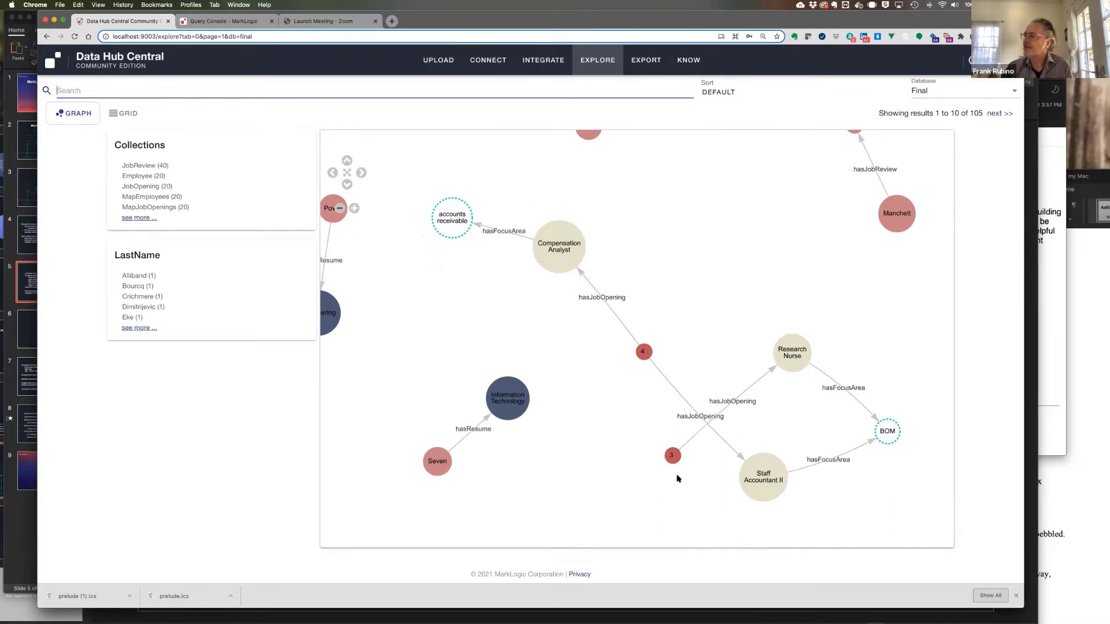
# Move the department 3 node up and view its properties, plus those of the employee linked to the Information Technology resume.
pyautogui.moveTo(673, 459); pyautogui.dragTo(678, 378)
pyautogui.moveTo(687, 299); pyautogui.dragTo(683, 298)
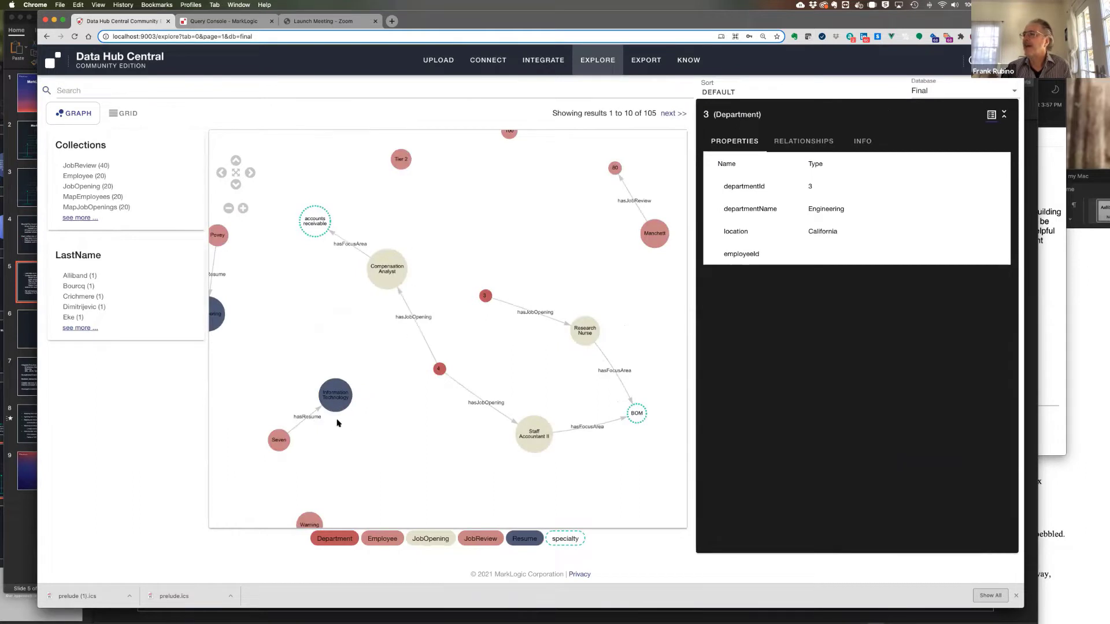
pyautogui.click(278, 439)
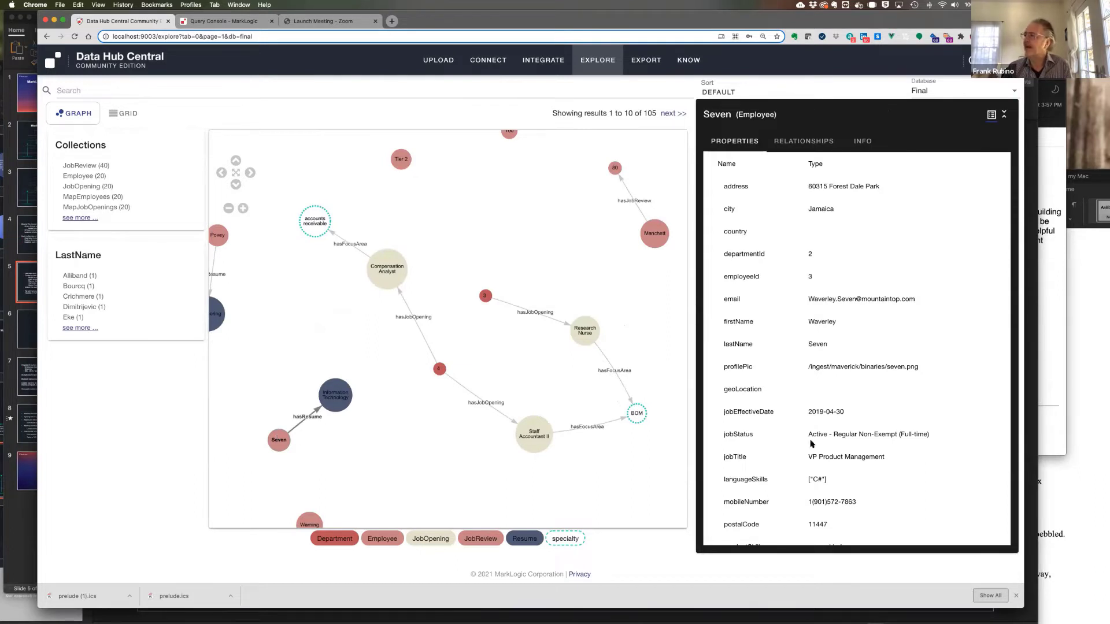
pyautogui.scroll(-2, 810, 442)
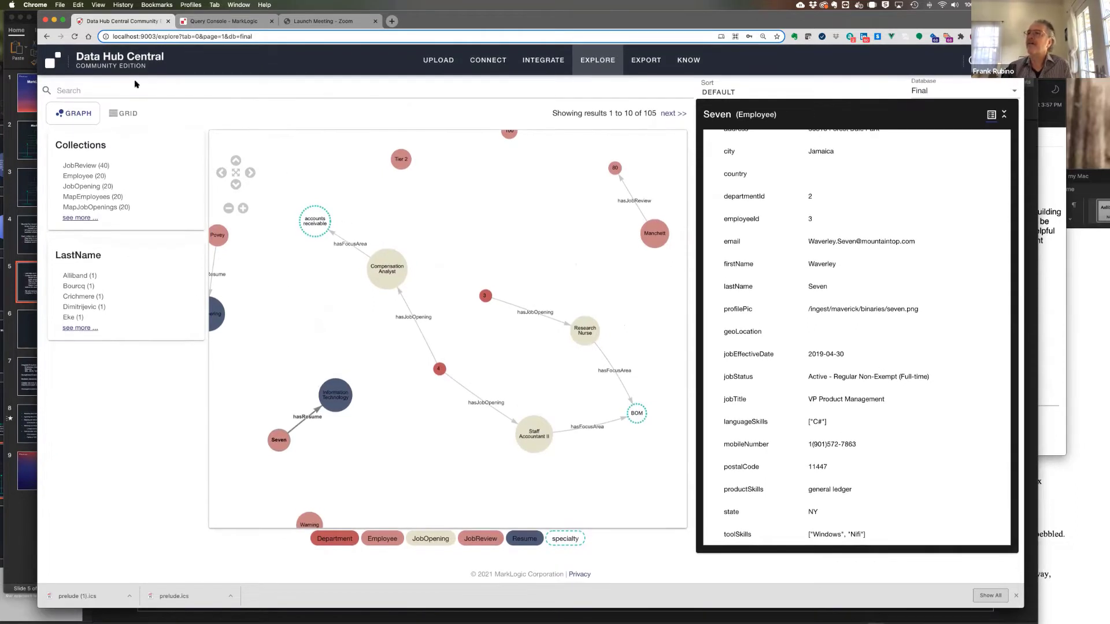
# Select the accounts receivable specialty node and show the next page of graph results.
pyautogui.click(317, 213)
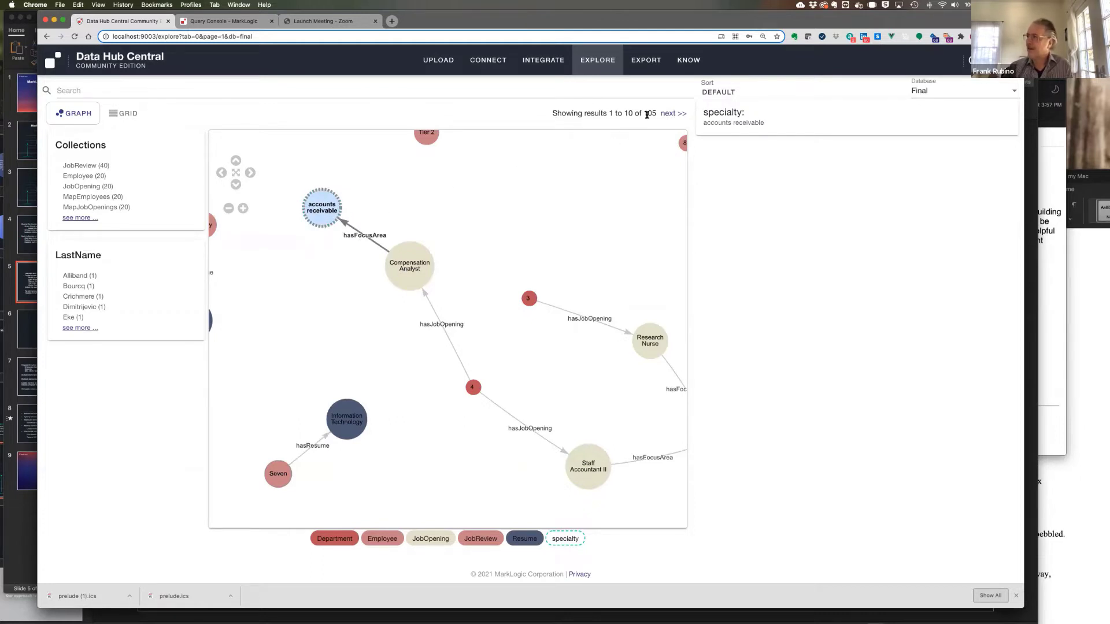
pyautogui.click(680, 114)
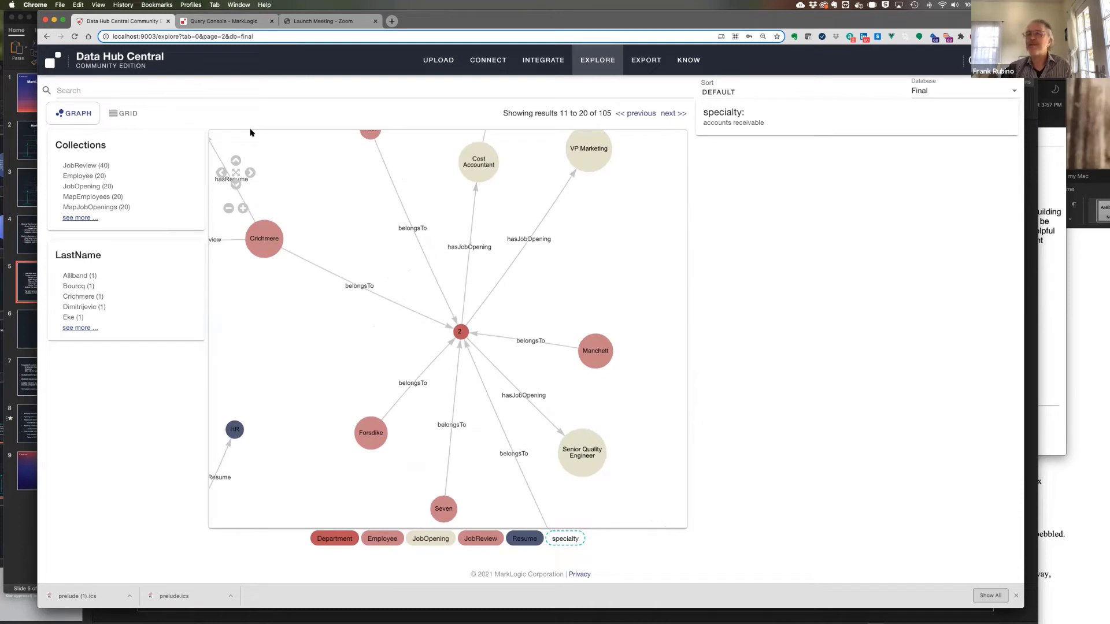
# Search the graph for the employee's last name.
pyautogui.click(120, 87)
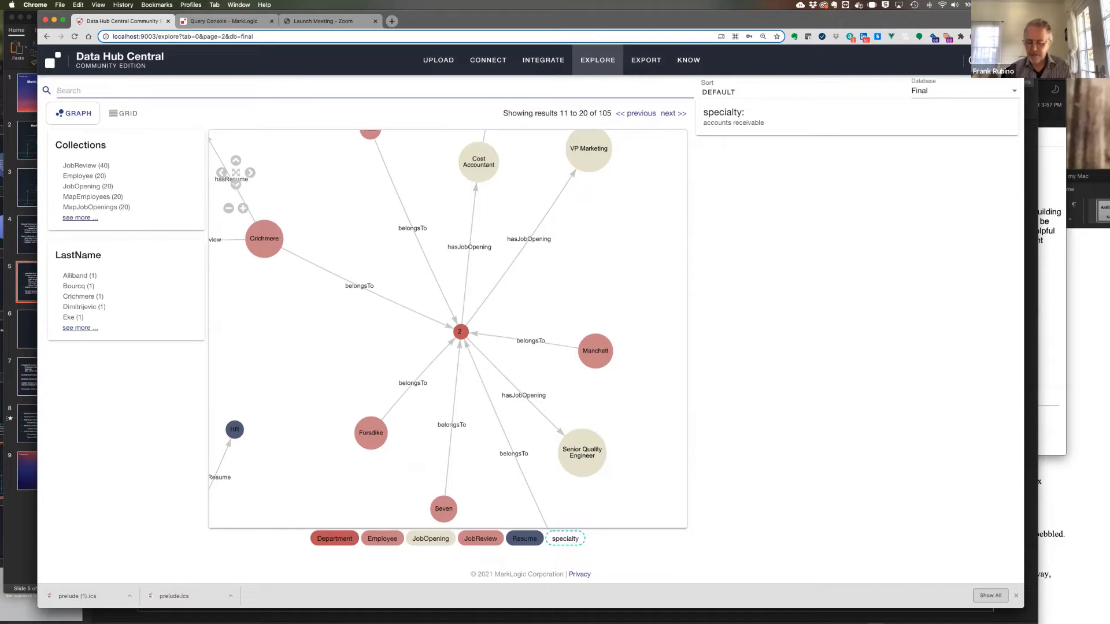
pyautogui.write('Finn')
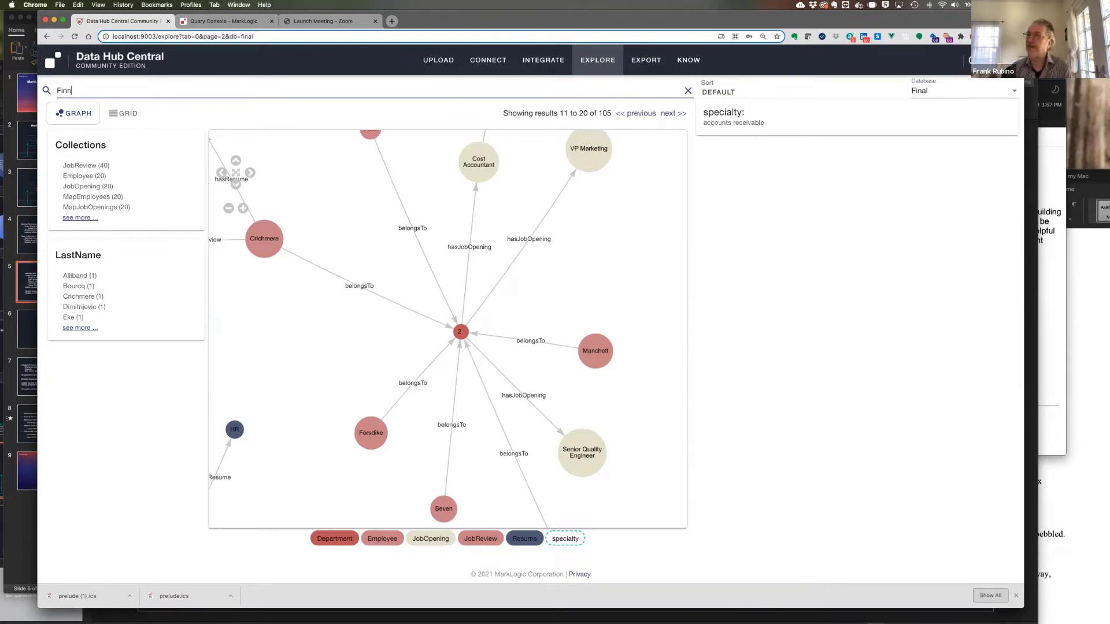
pyautogui.press('Return')
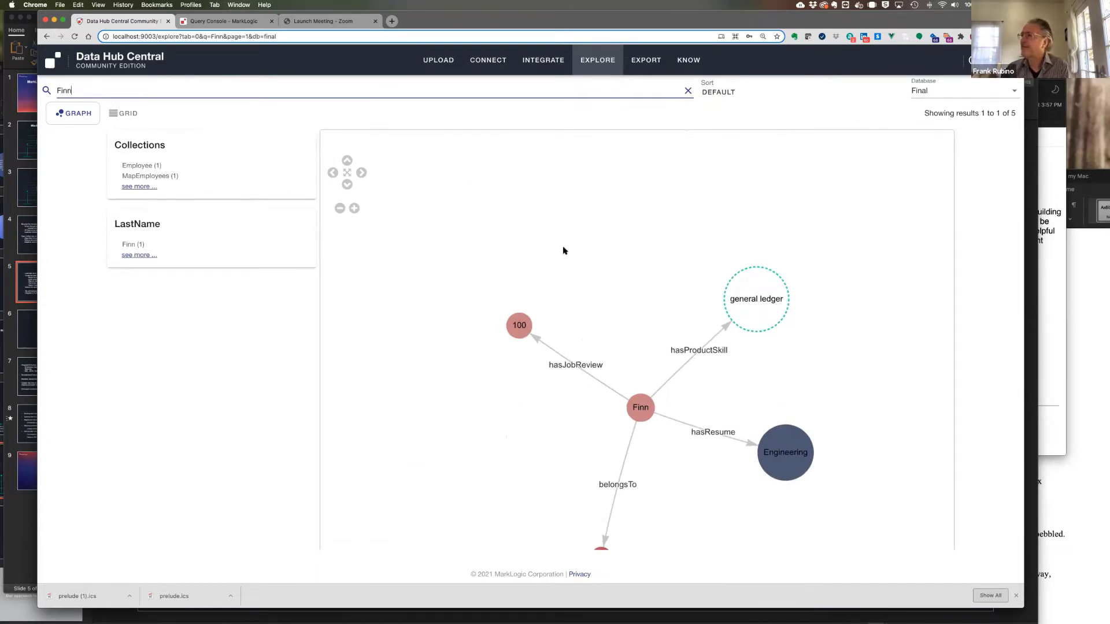
# View the found employee's properties, open the profilePic image, and close it.
pyautogui.moveTo(564, 250); pyautogui.dragTo(541, 222)
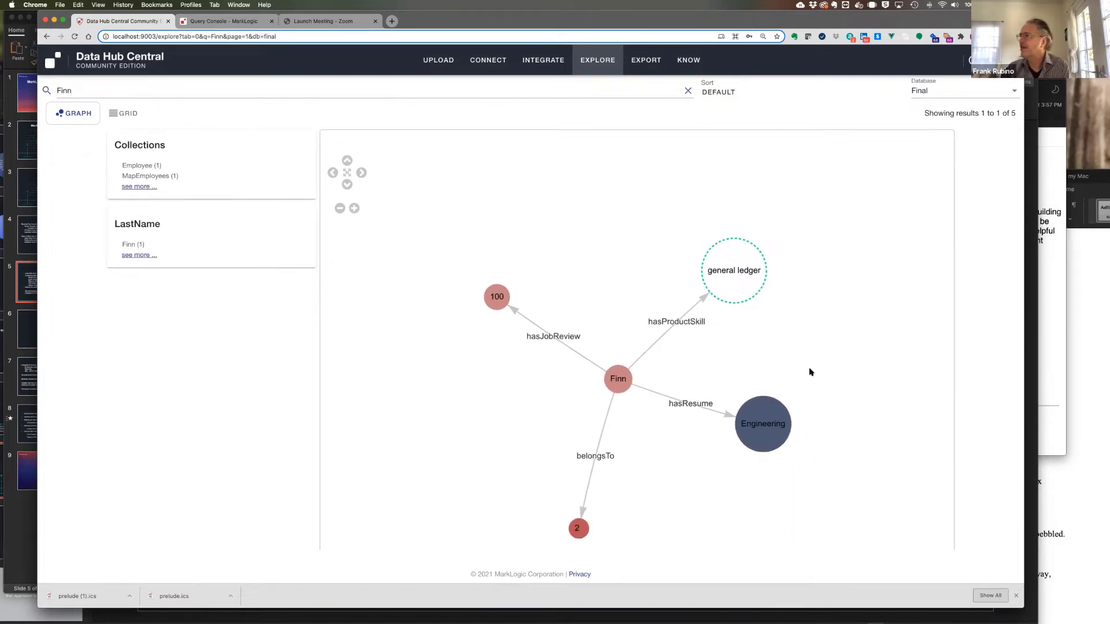
pyautogui.click(619, 380)
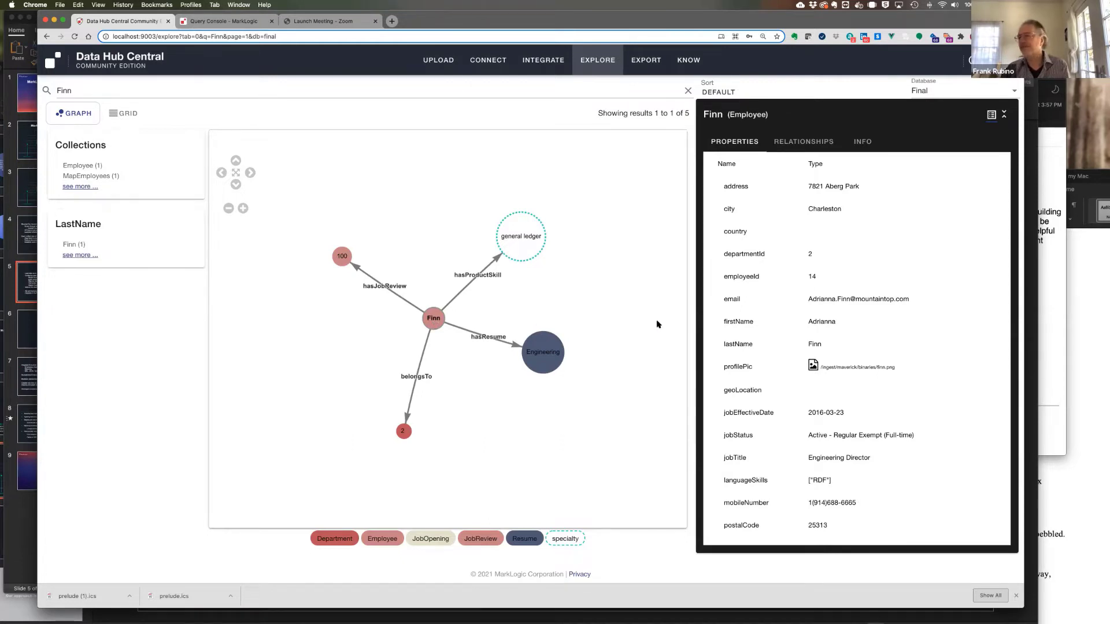
pyautogui.click(813, 364)
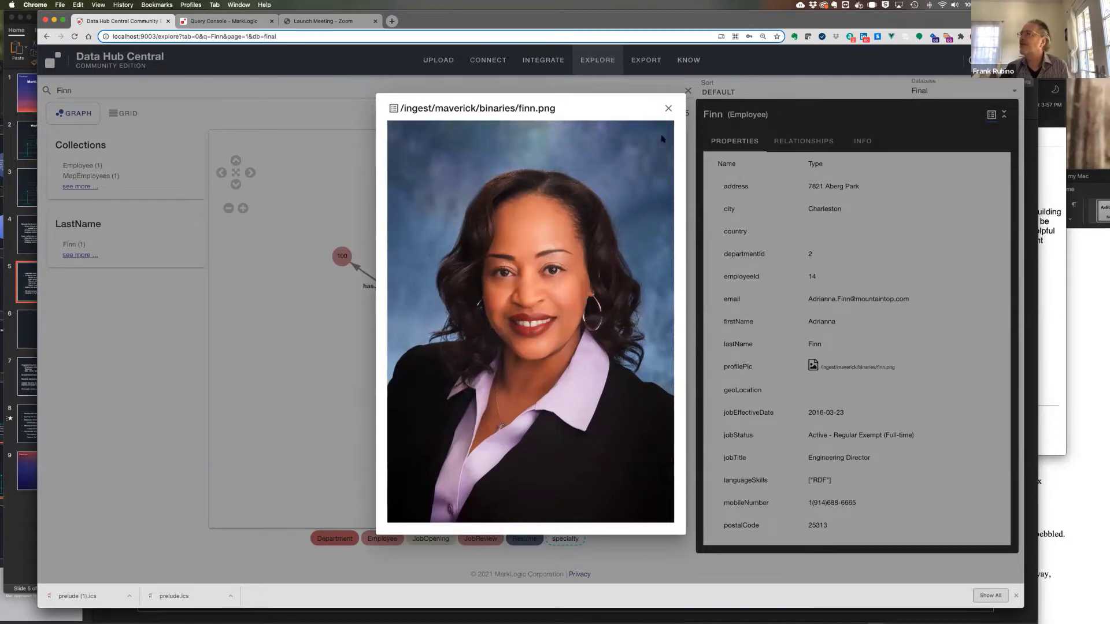
pyautogui.click(669, 107)
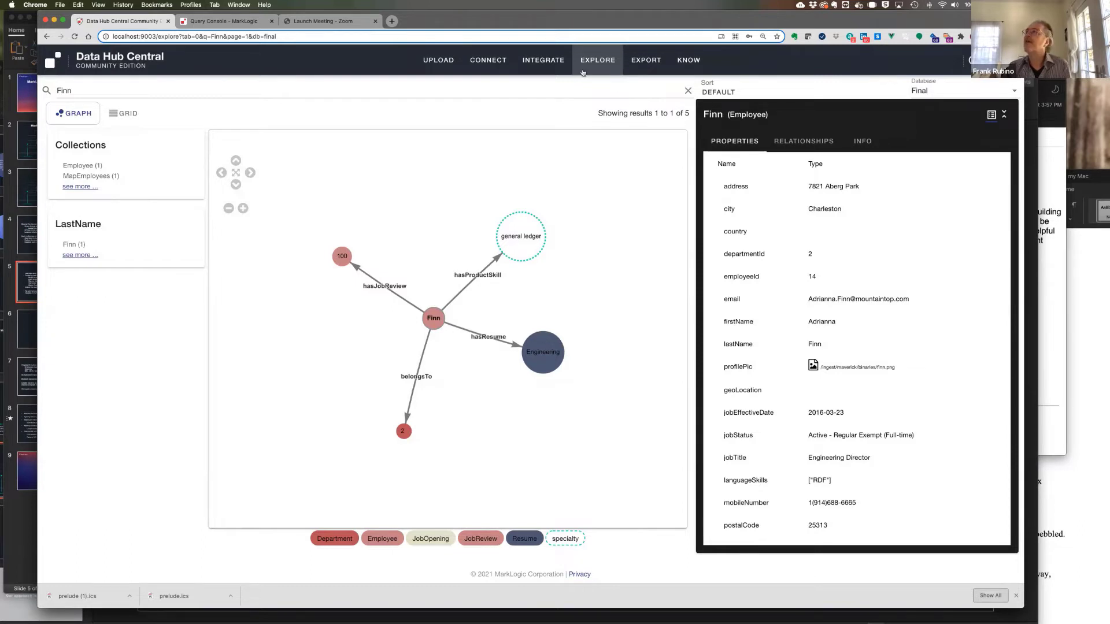
# Show the EmployeesMastering integration flow and its CoastalEmployees ingestion step.
pyautogui.click(541, 61)
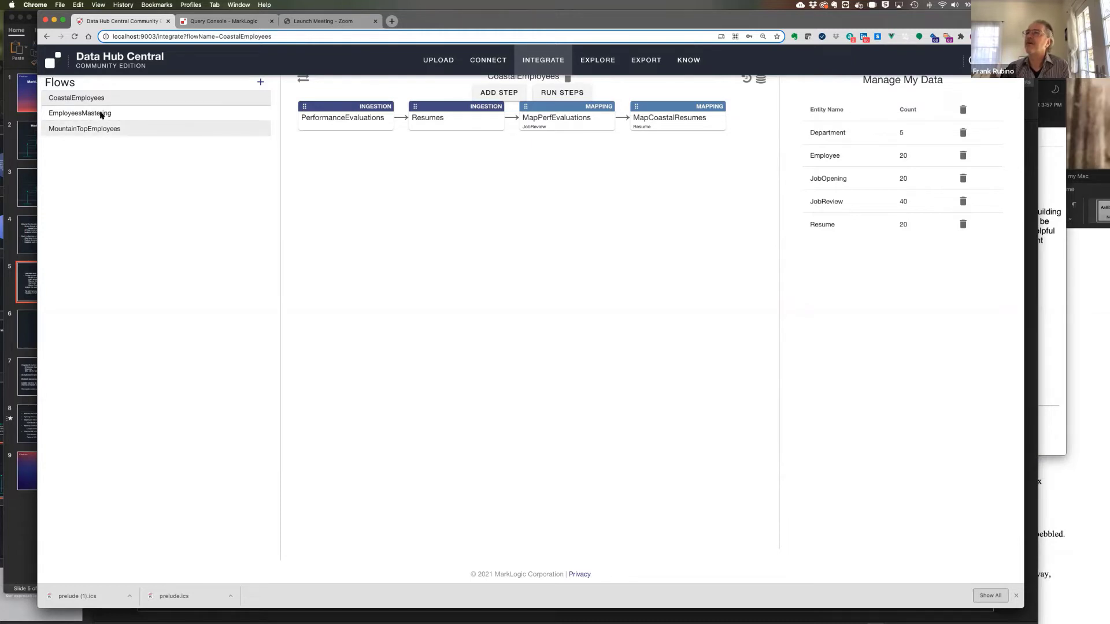
pyautogui.click(266, 112)
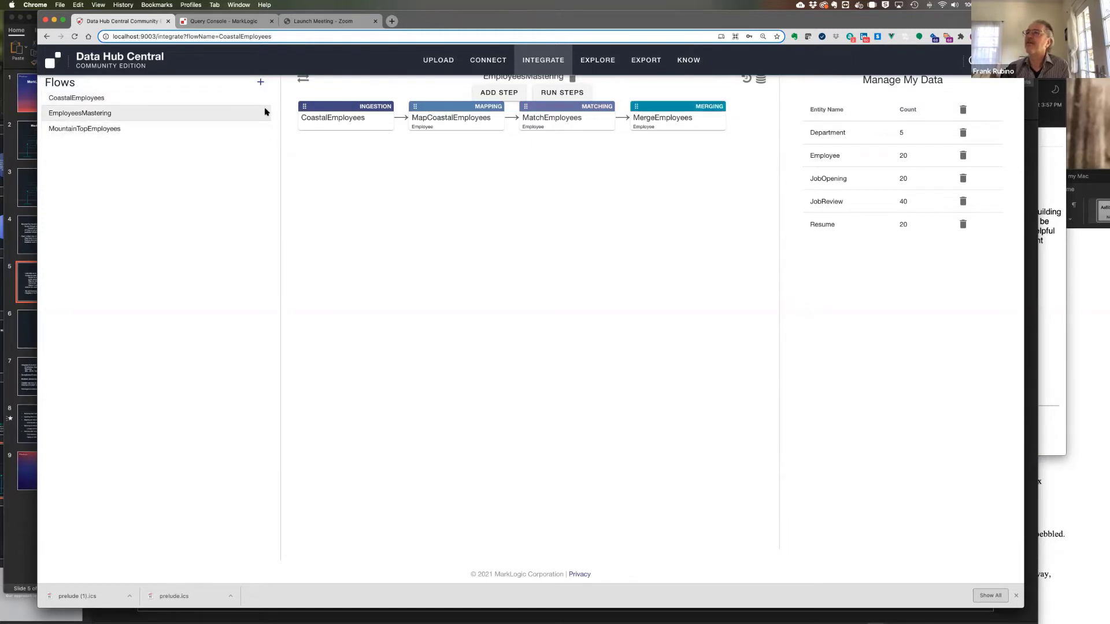
pyautogui.click(342, 110)
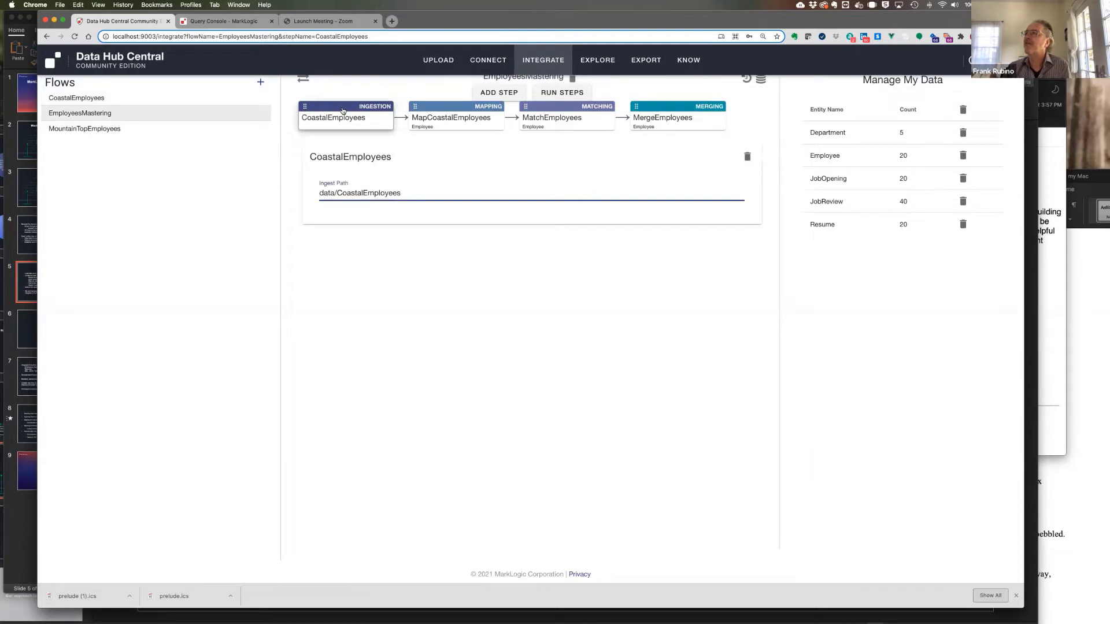
pyautogui.hscroll(1, 634, 105)
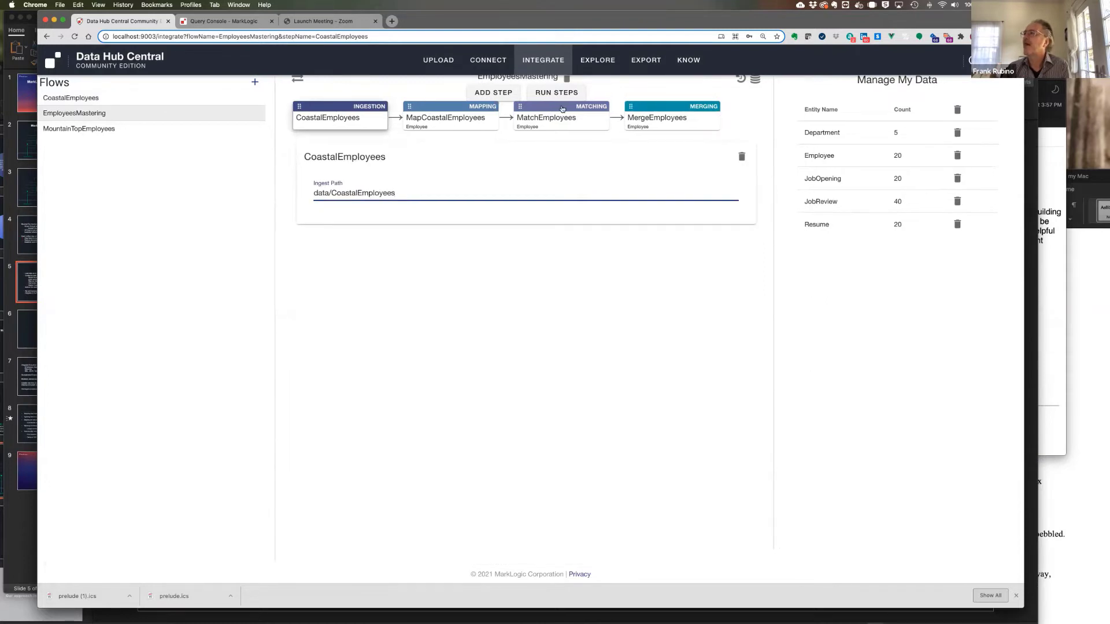
# Review the MapCoastalEmployees mapping step, checking the XPath expressions and sample values from address through state.
pyautogui.click(449, 109)
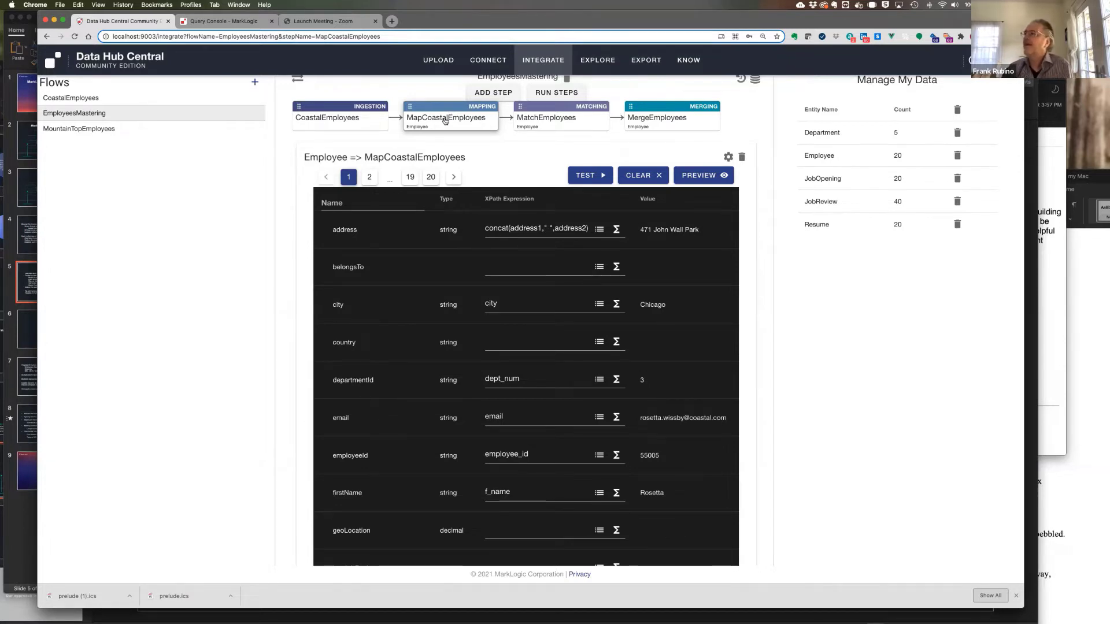
pyautogui.scroll(-3, 512, 265)
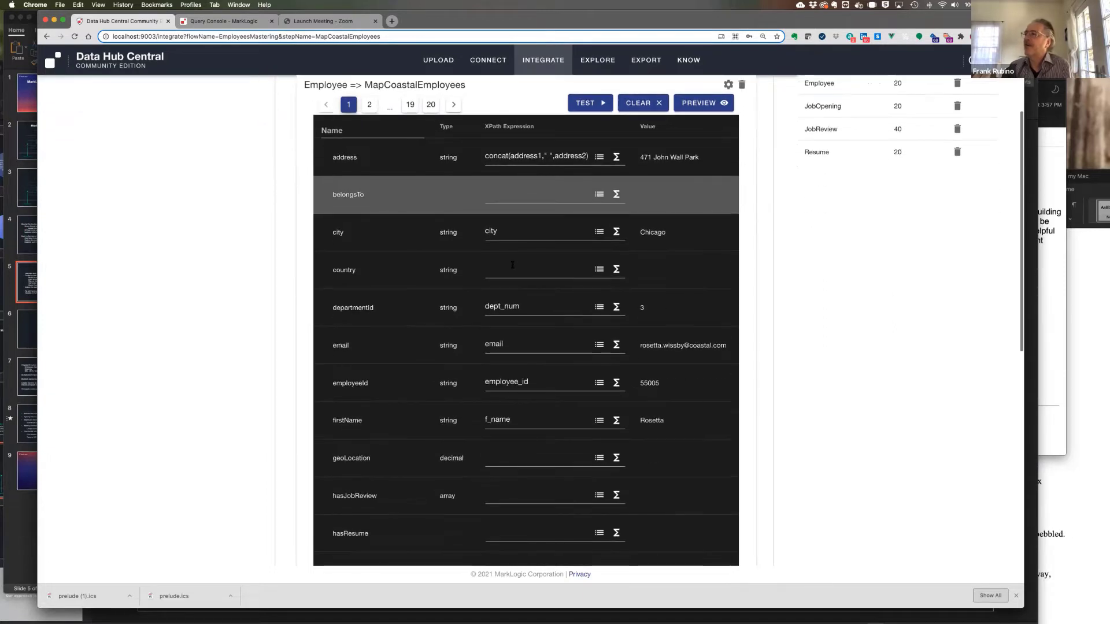
pyautogui.scroll(3, 512, 265)
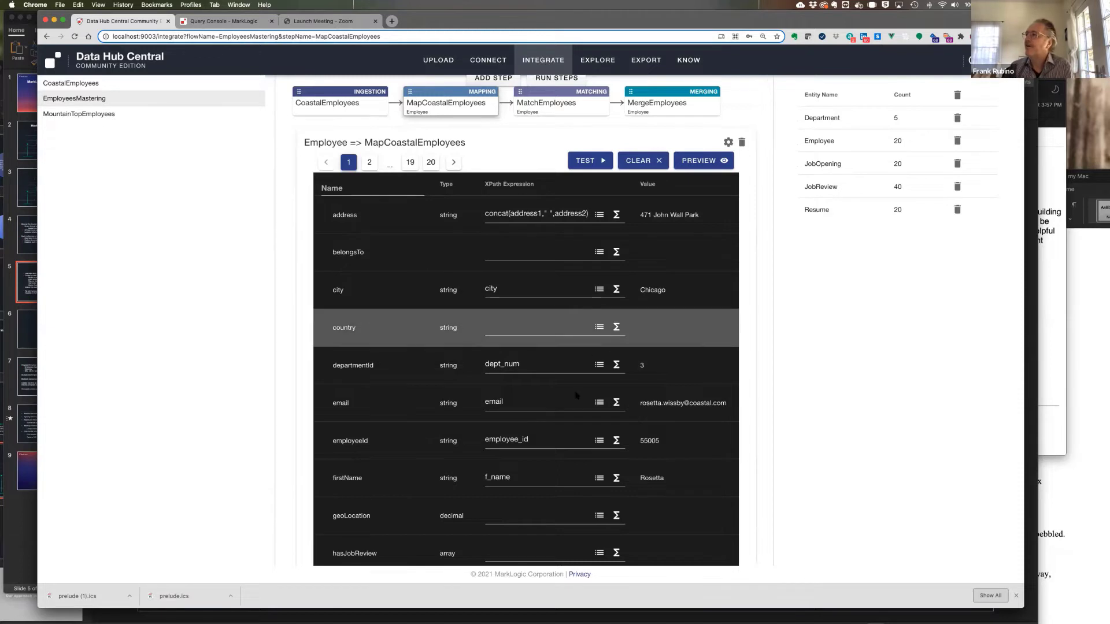
pyautogui.scroll(-3, 573, 398)
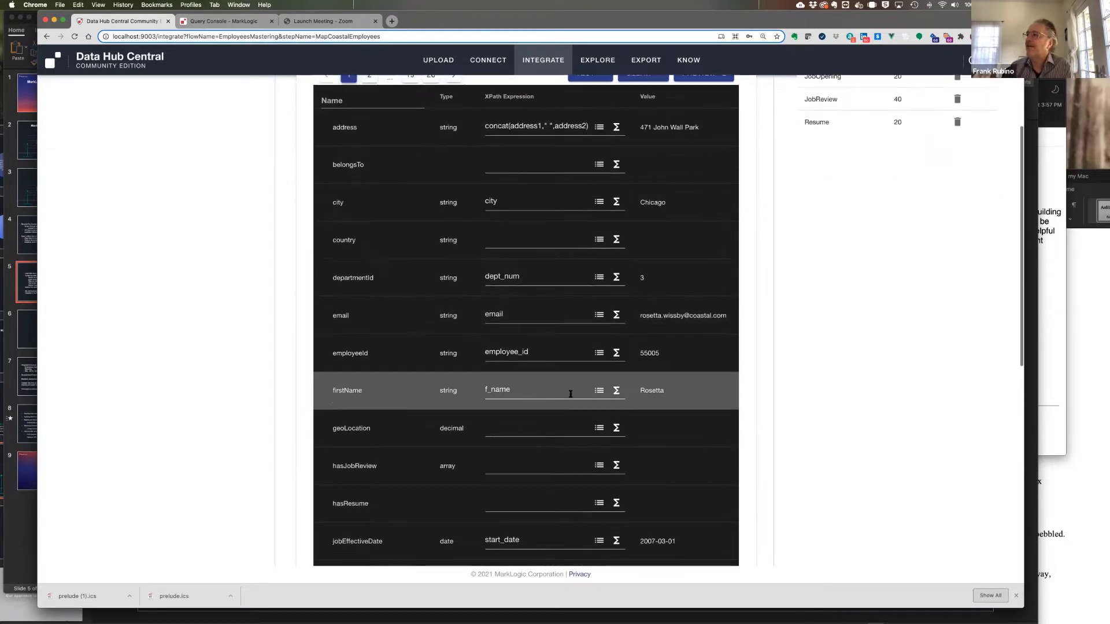
pyautogui.scroll(-5, 570, 394)
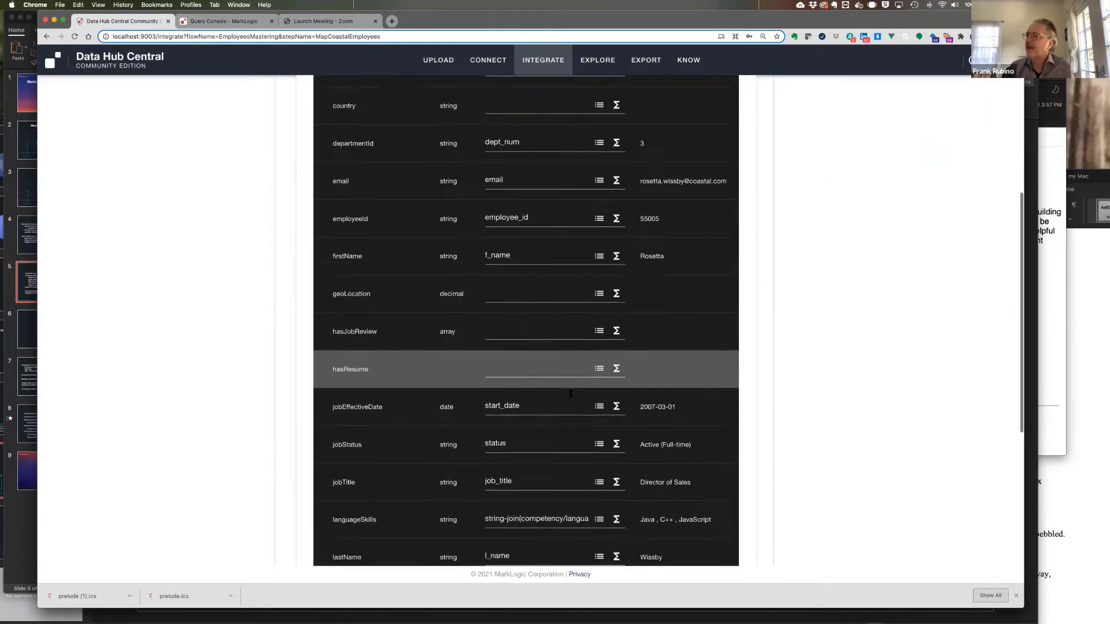
pyautogui.scroll(-3, 571, 393)
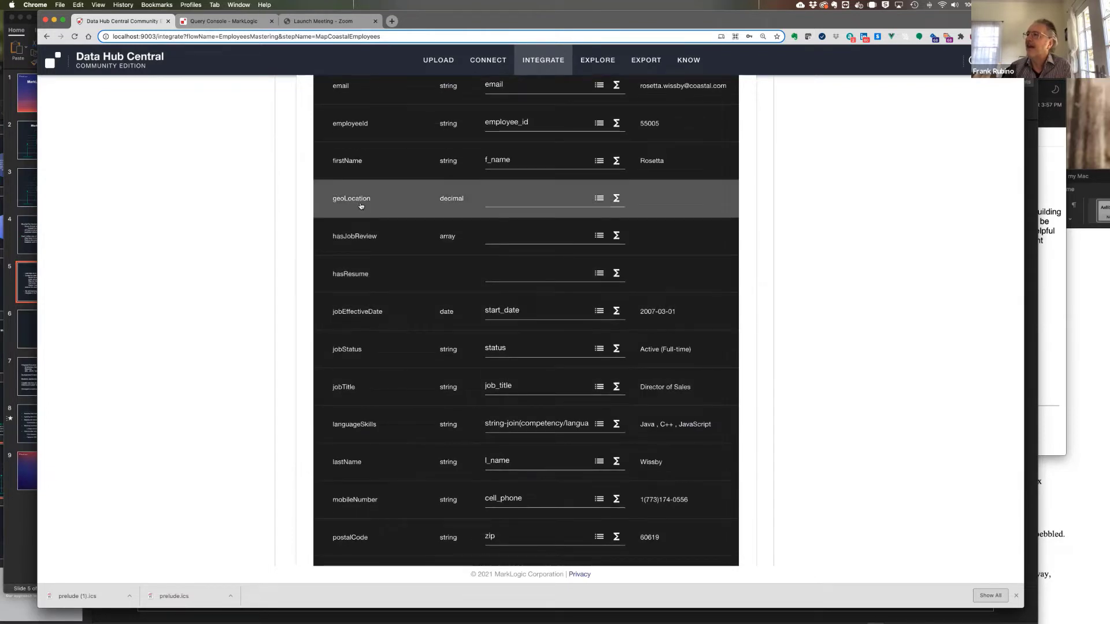
pyautogui.scroll(1, 360, 206)
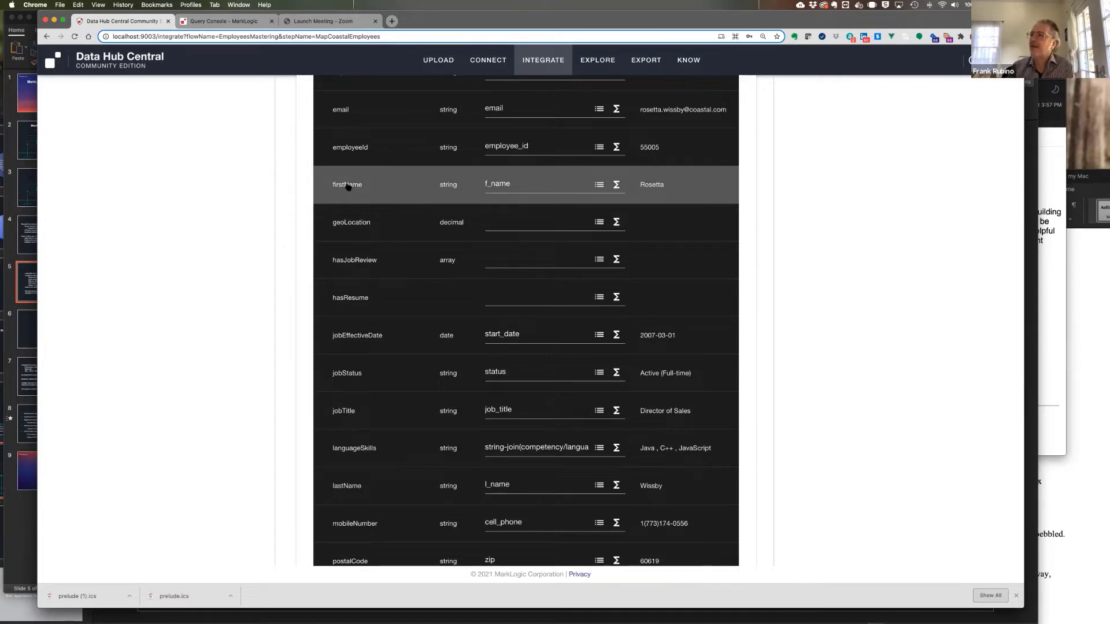
pyautogui.scroll(-1, 348, 186)
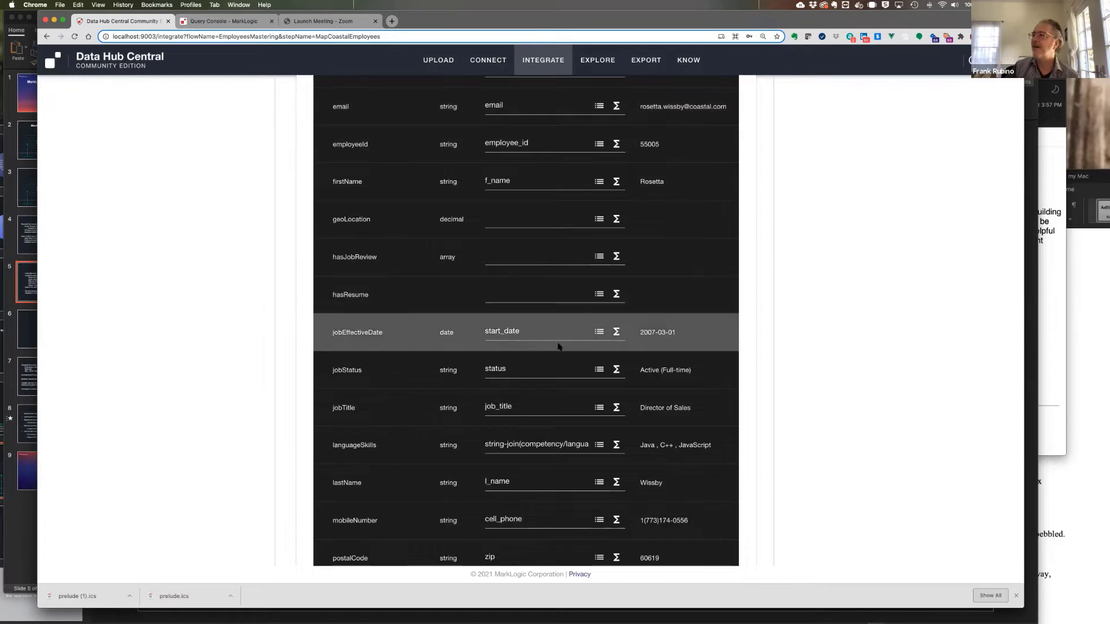
pyautogui.scroll(-2, 543, 453)
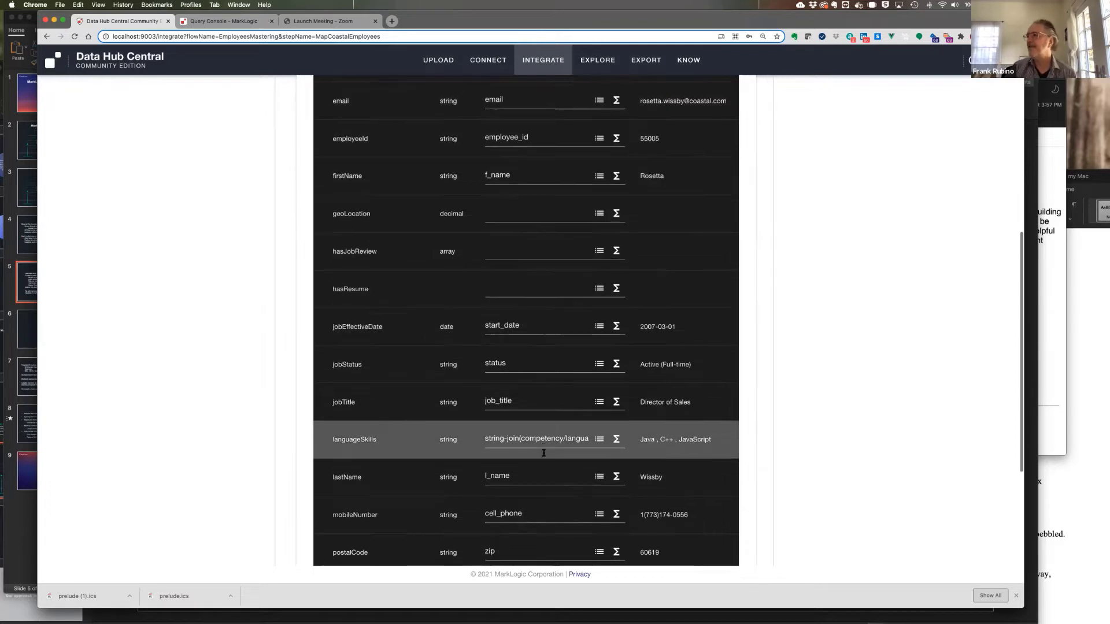
pyautogui.scroll(-3, 543, 453)
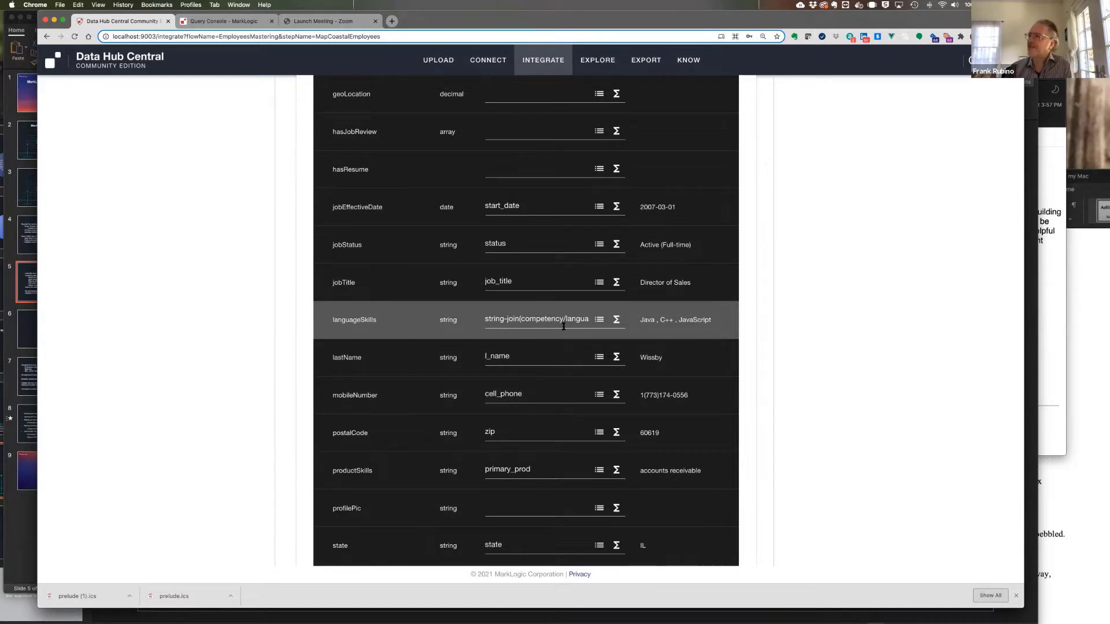
# Browse the XPath functions available for the languageSkills mapping and close the list without choosing one.
pyautogui.click(616, 320)
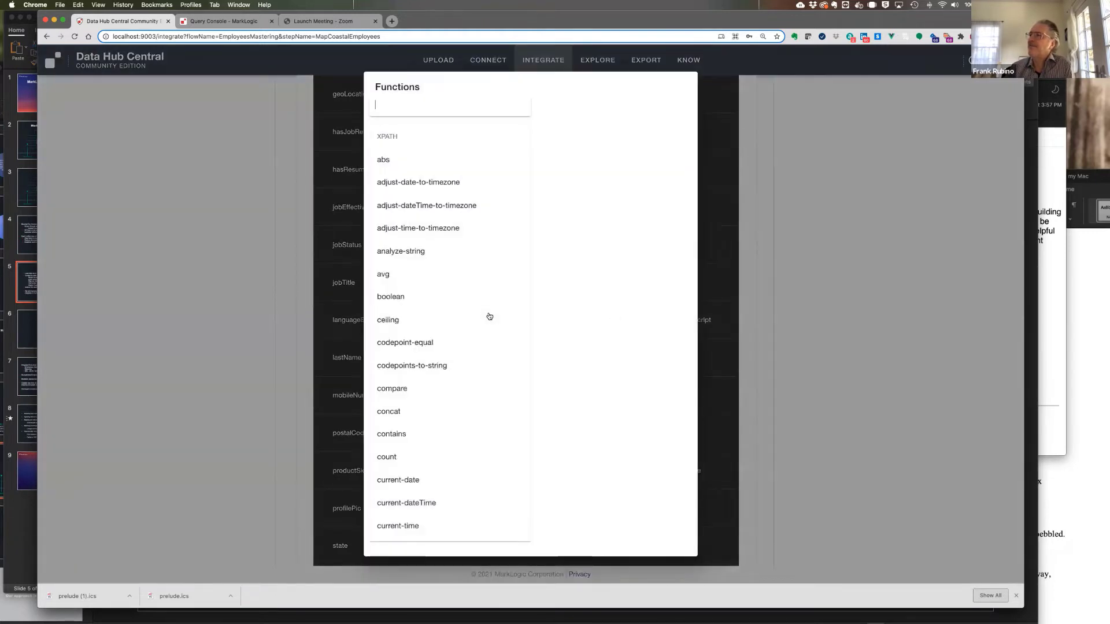
pyautogui.scroll(-10, 489, 317)
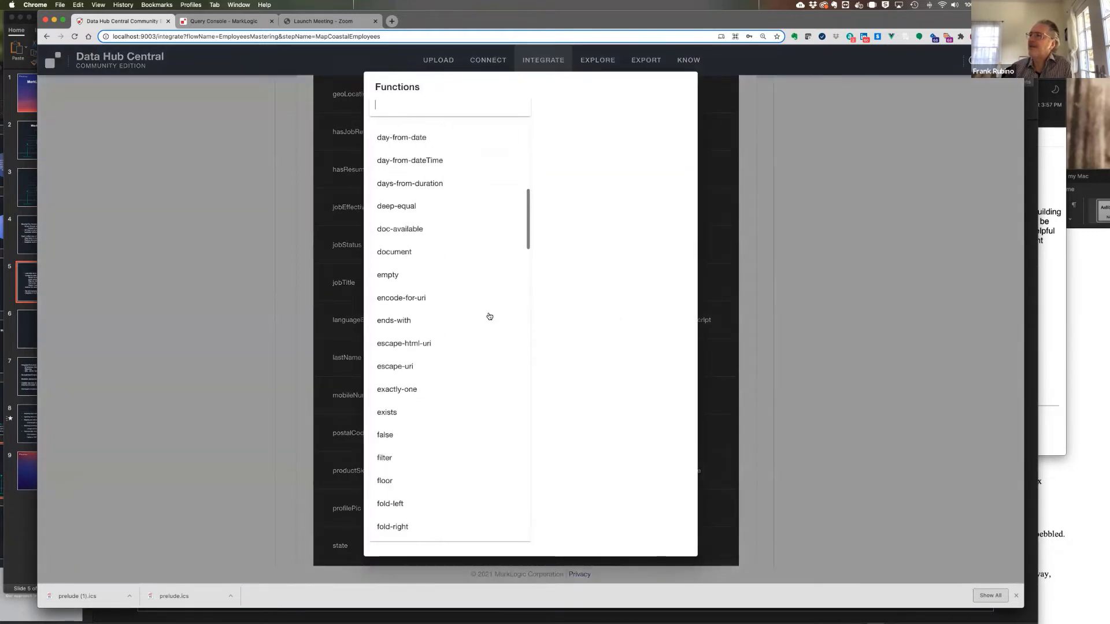
pyautogui.scroll(-12, 489, 316)
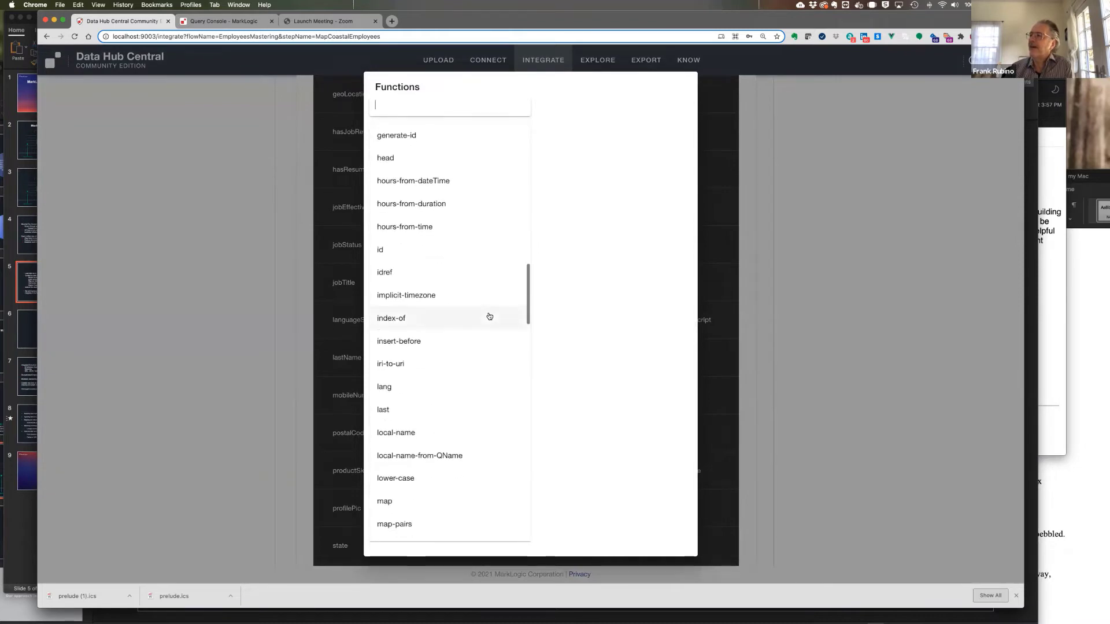
pyautogui.scroll(-12, 489, 317)
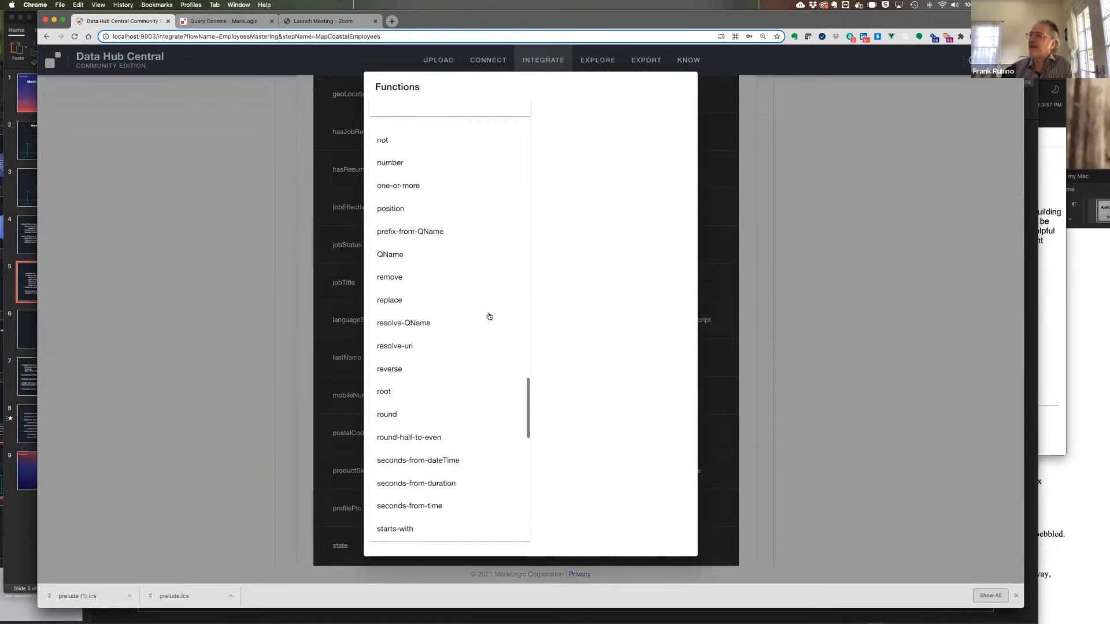
pyautogui.scroll(20, 489, 317)
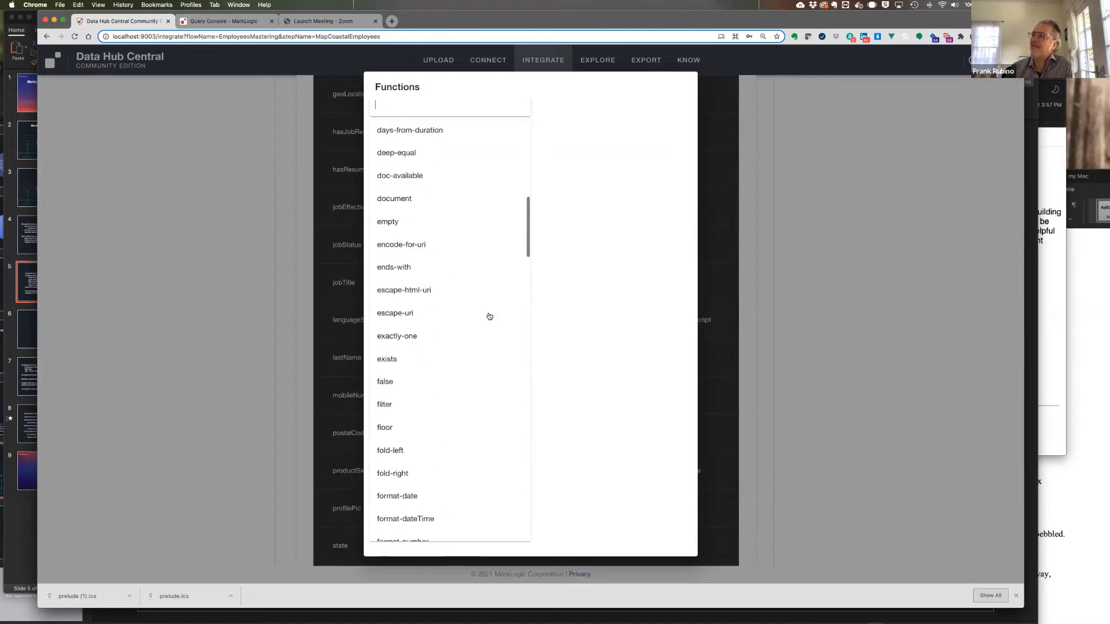
pyautogui.scroll(3, 489, 316)
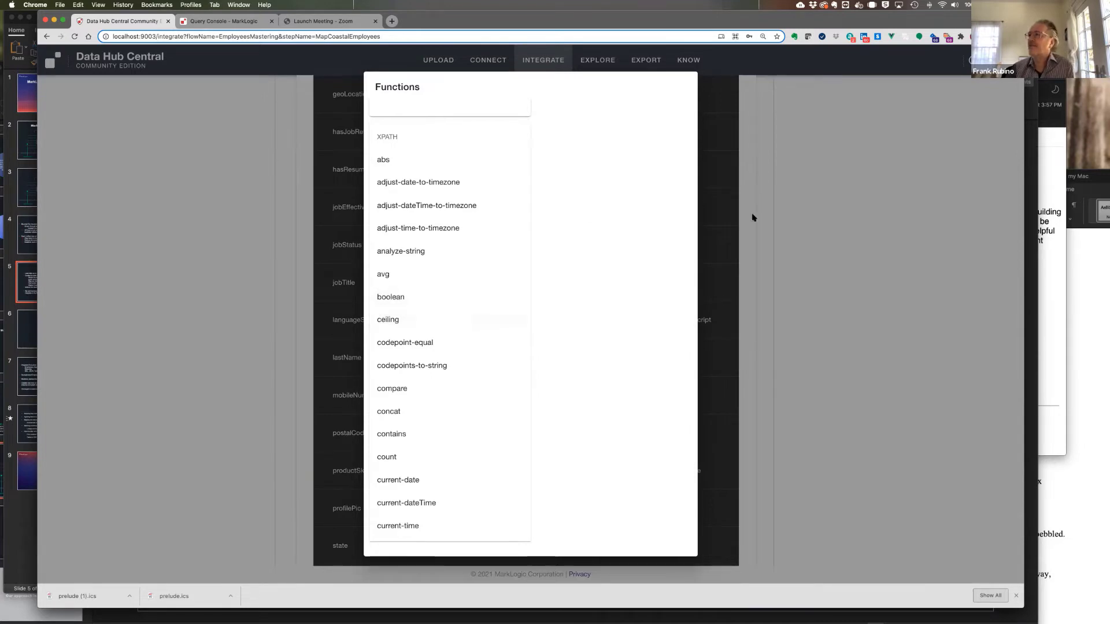
pyautogui.click(294, 306)
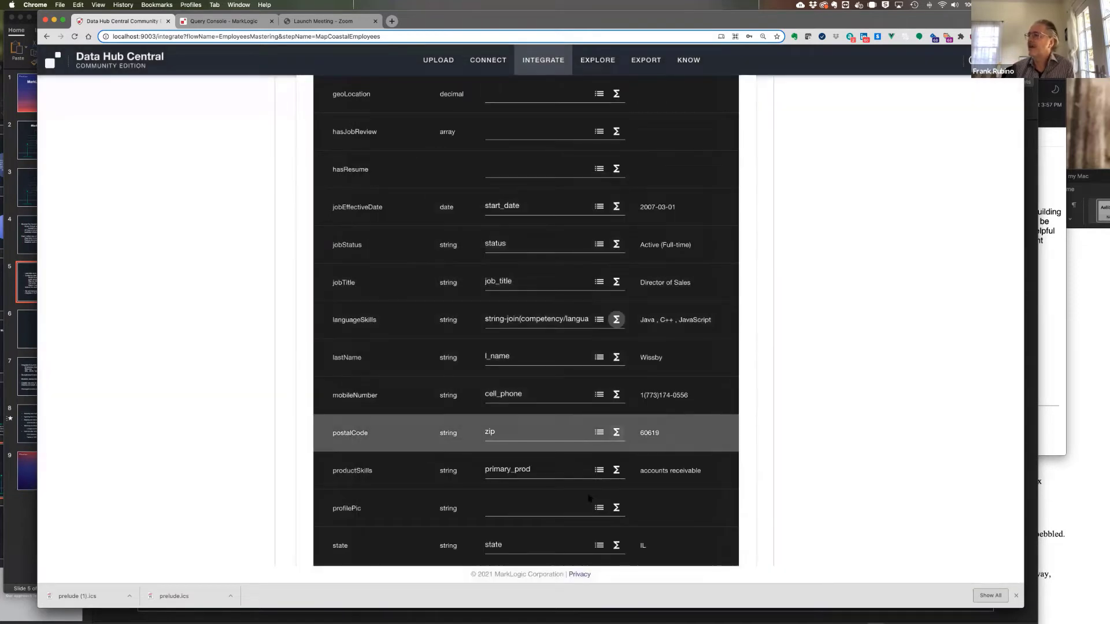
# Check the remaining property mappings down to toolSkills, and run only the MapCoastalEmployees mapping step of the flow.
pyautogui.scroll(-2, 583, 491)
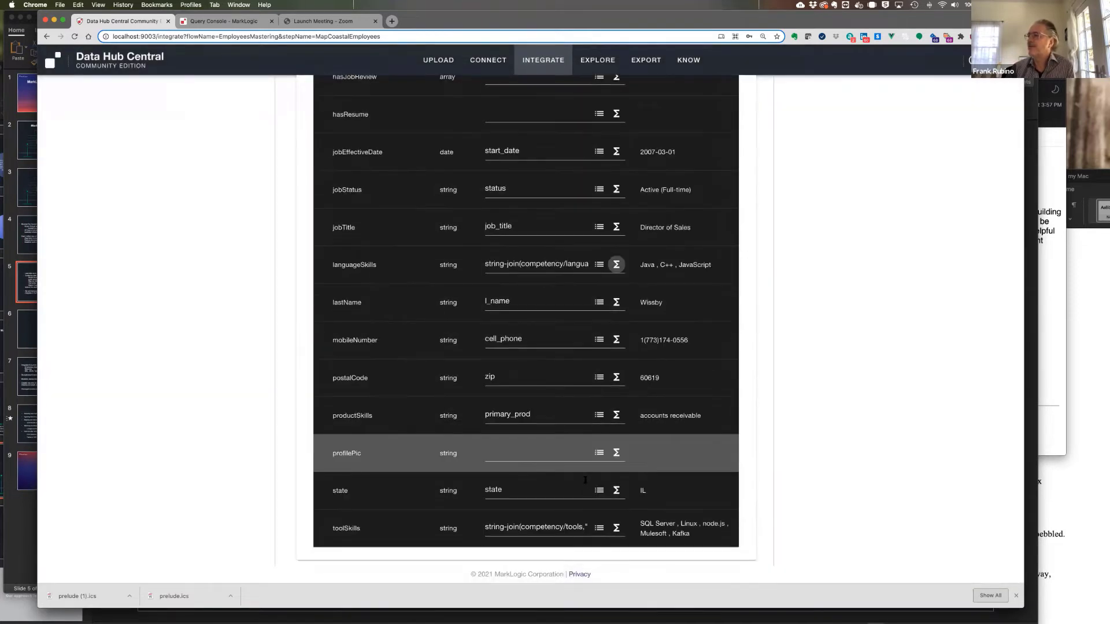
pyautogui.scroll(4, 574, 461)
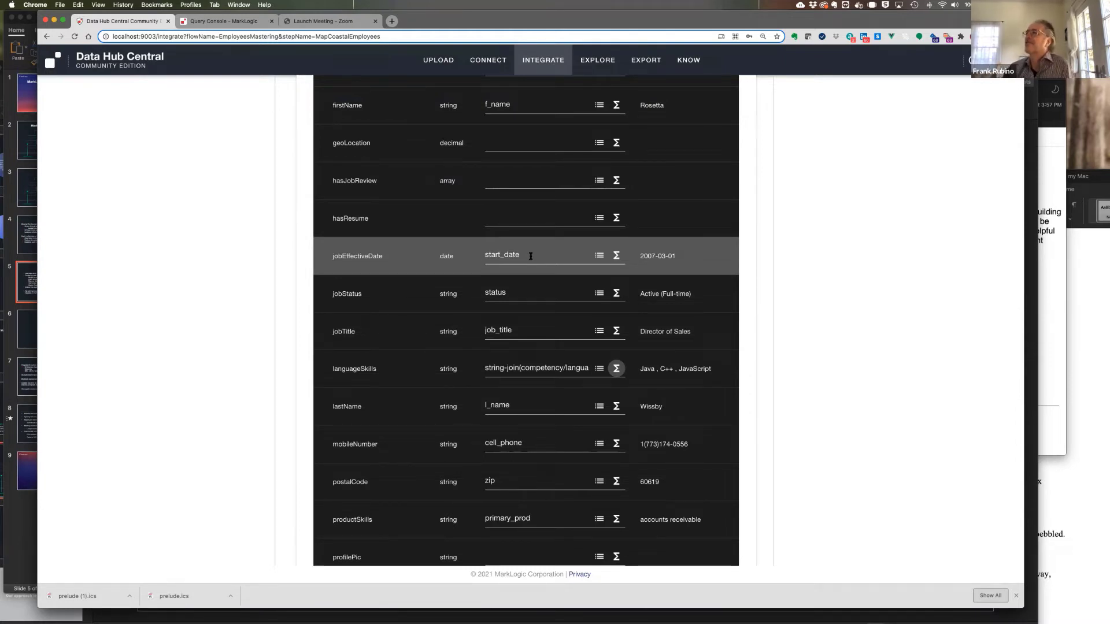
pyautogui.scroll(-1, 531, 256)
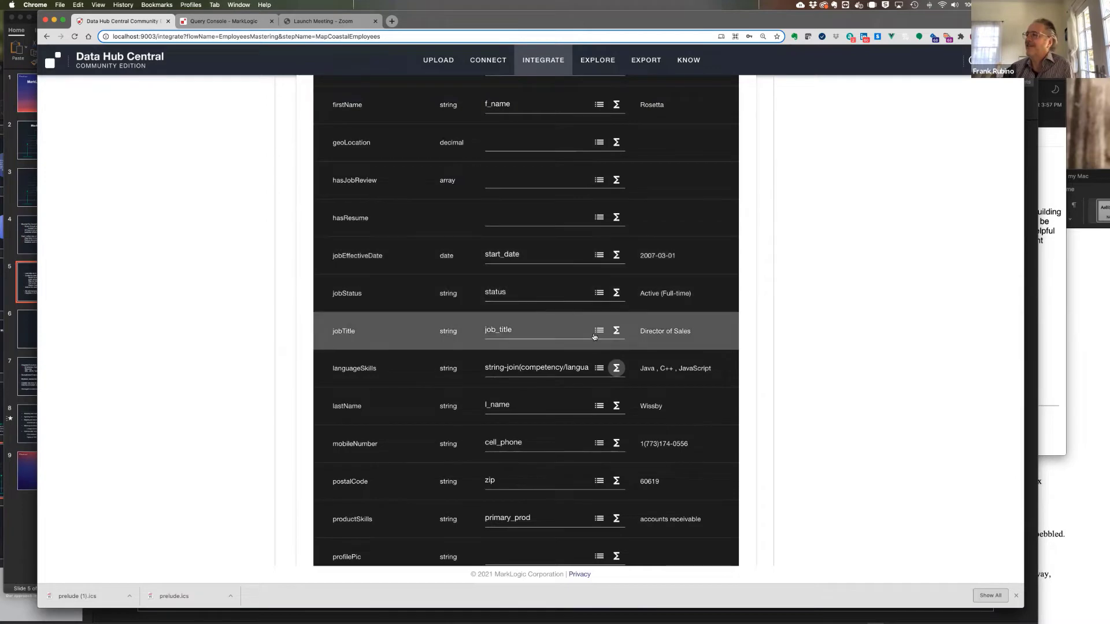
pyautogui.scroll(10, 602, 379)
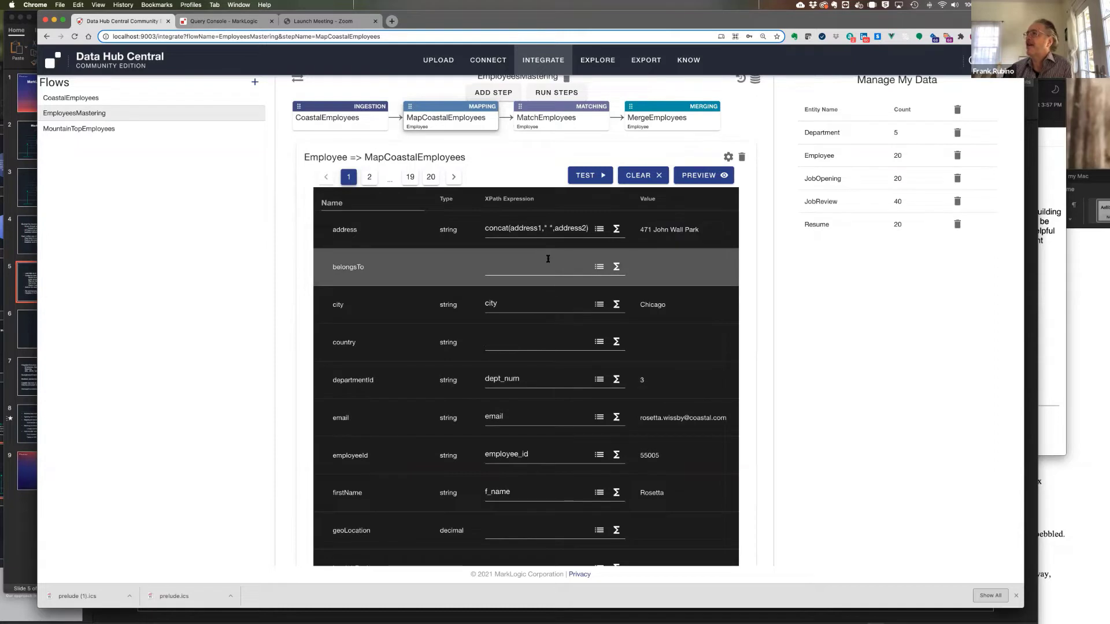
pyautogui.click(535, 92)
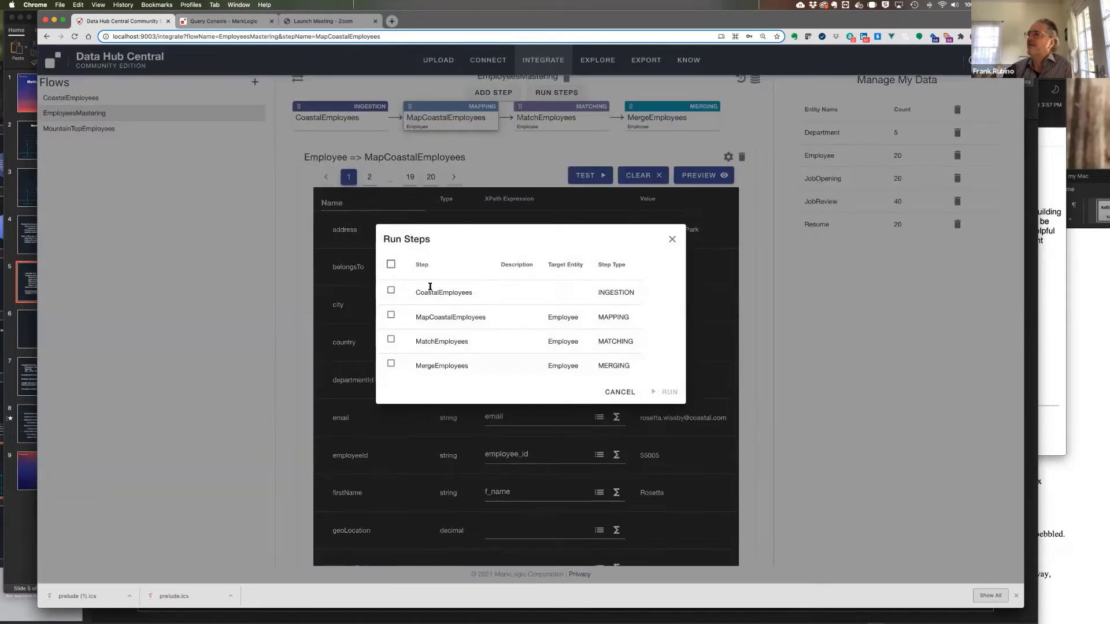
pyautogui.click(526, 327)
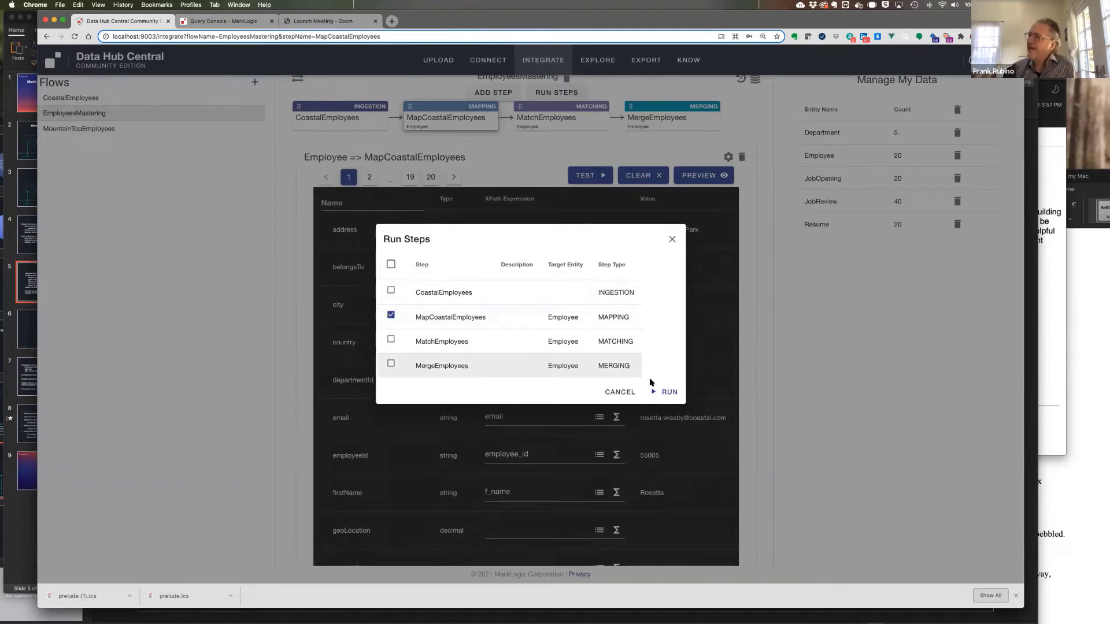
pyautogui.click(668, 393)
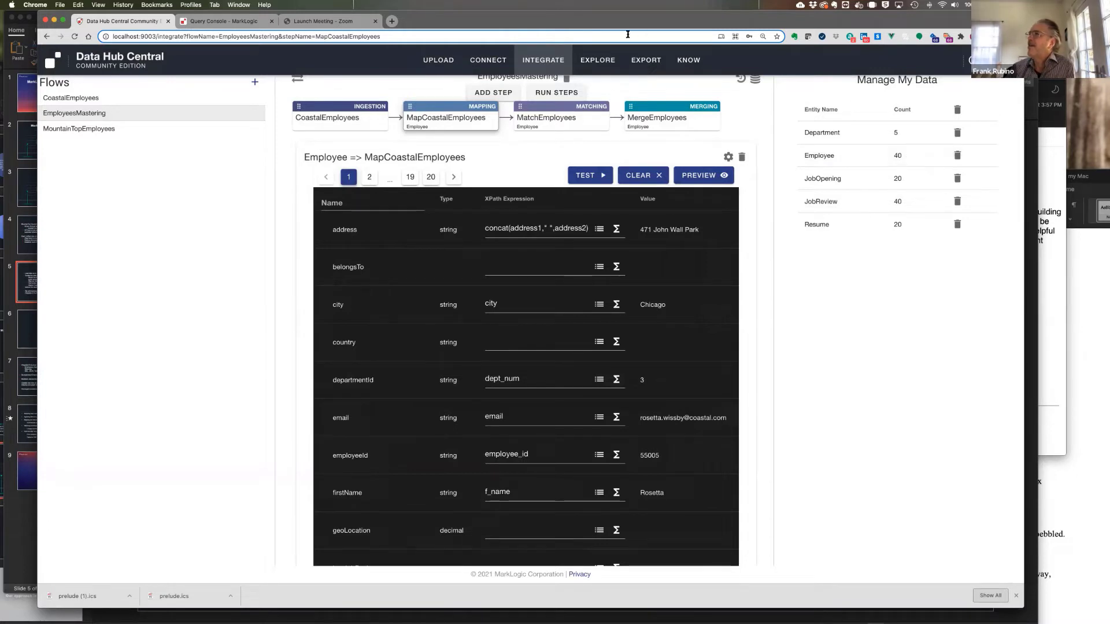
# Explore the graph and compare the properties of the Coastal and MountainTop employee records that share the searched last name.
pyautogui.click(598, 60)
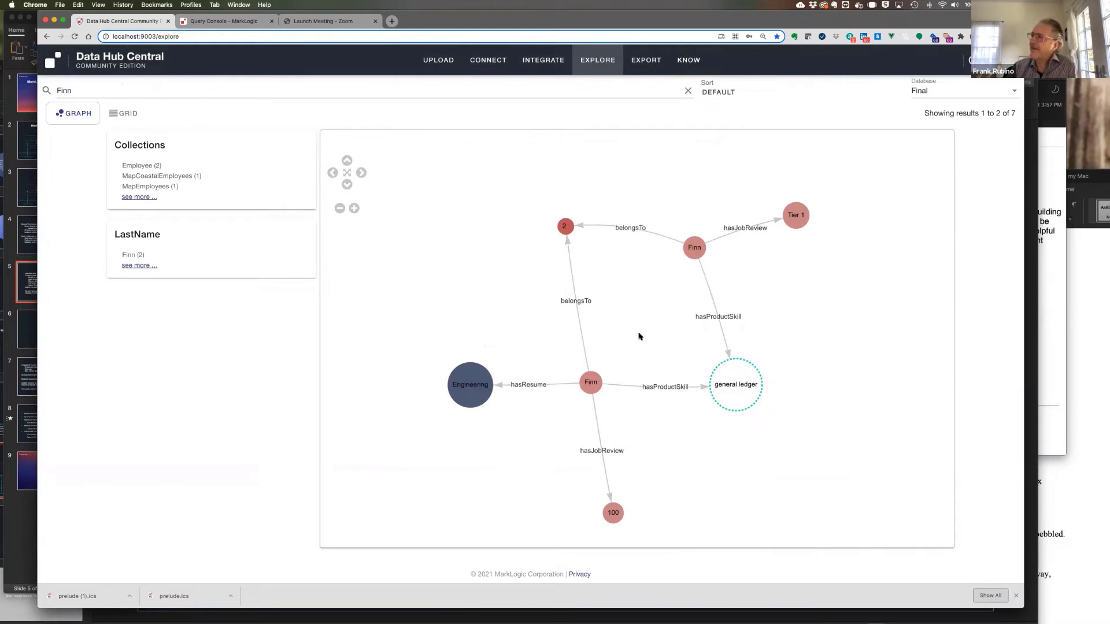
pyautogui.click(691, 255)
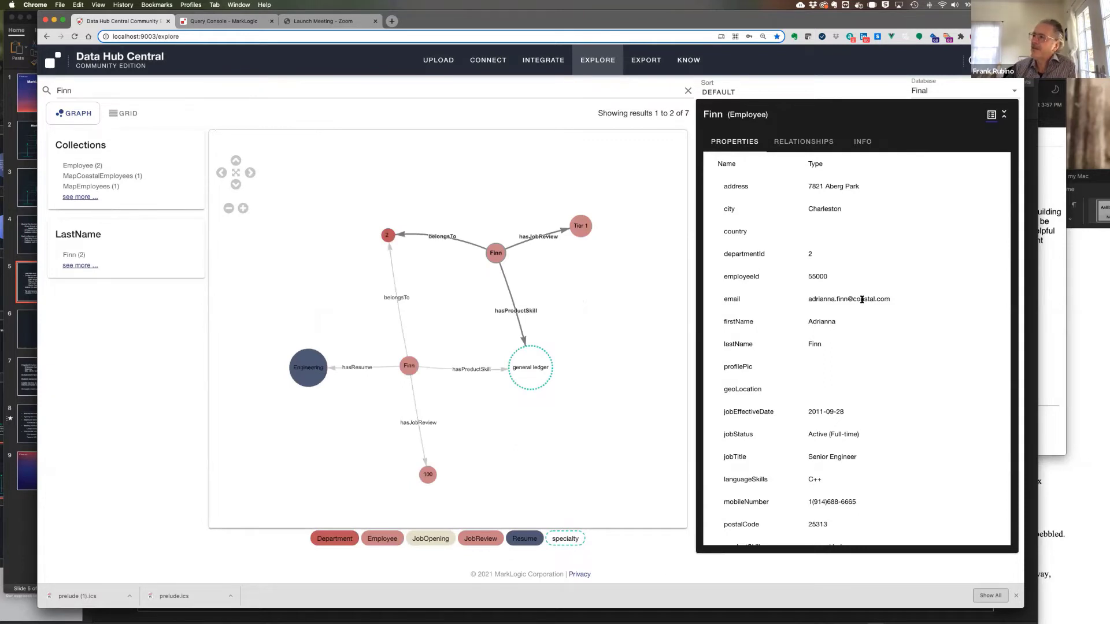
pyautogui.click(408, 369)
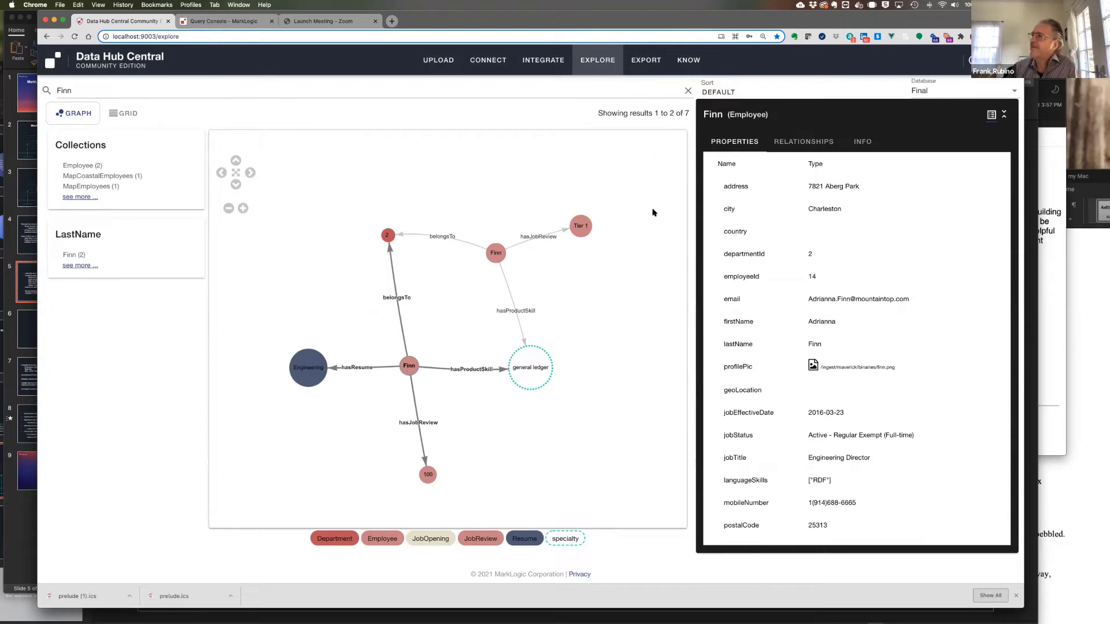
pyautogui.scroll(-3, 824, 320)
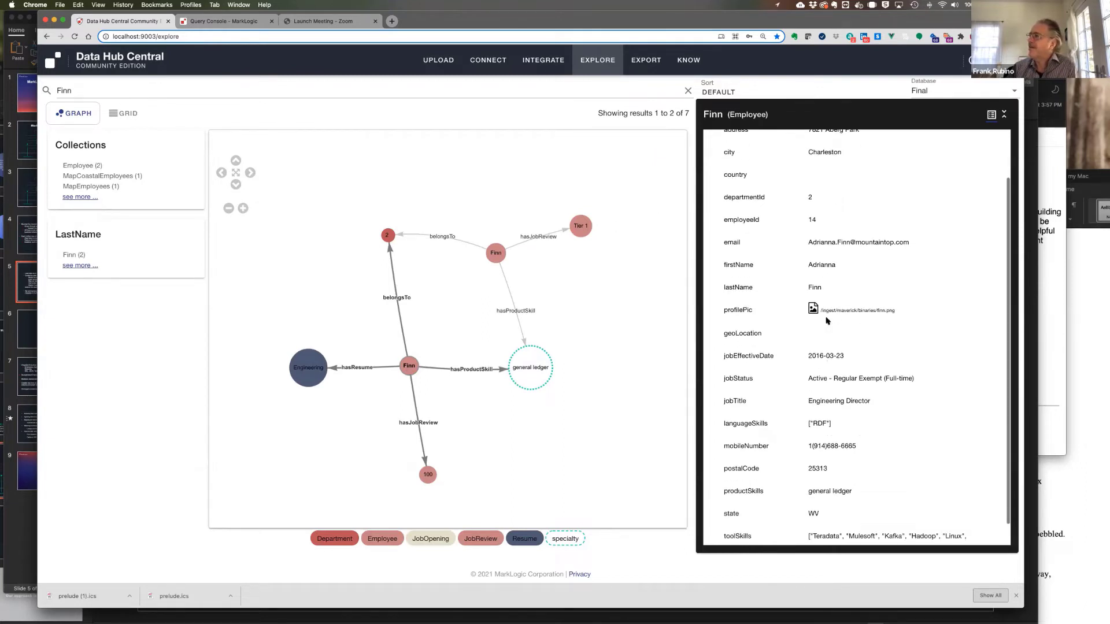
pyautogui.scroll(3, 824, 318)
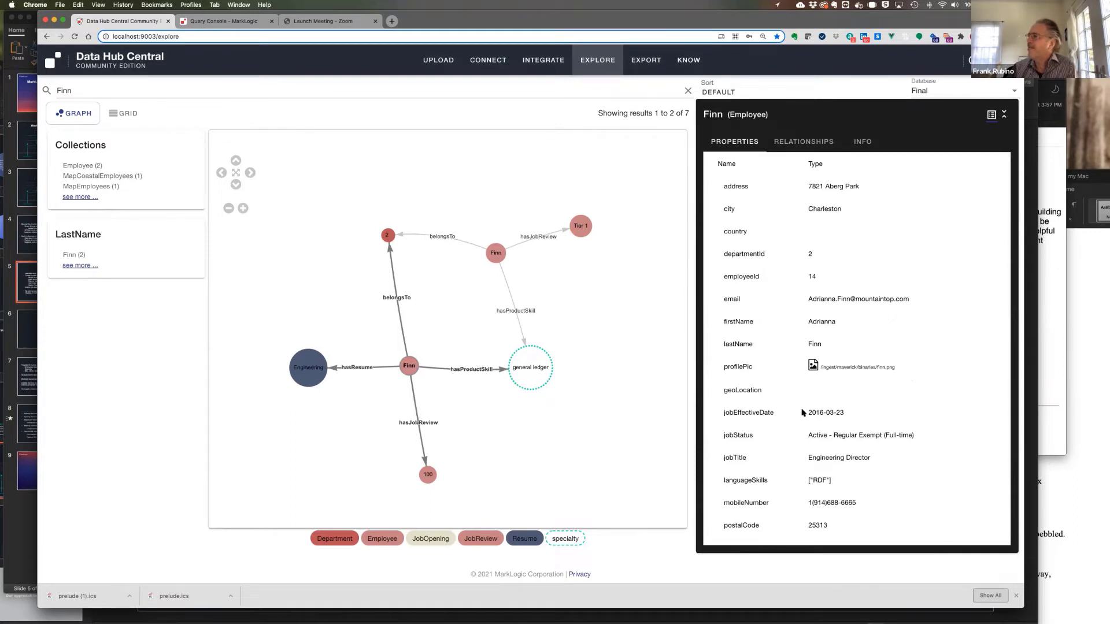
pyautogui.scroll(-3, 803, 412)
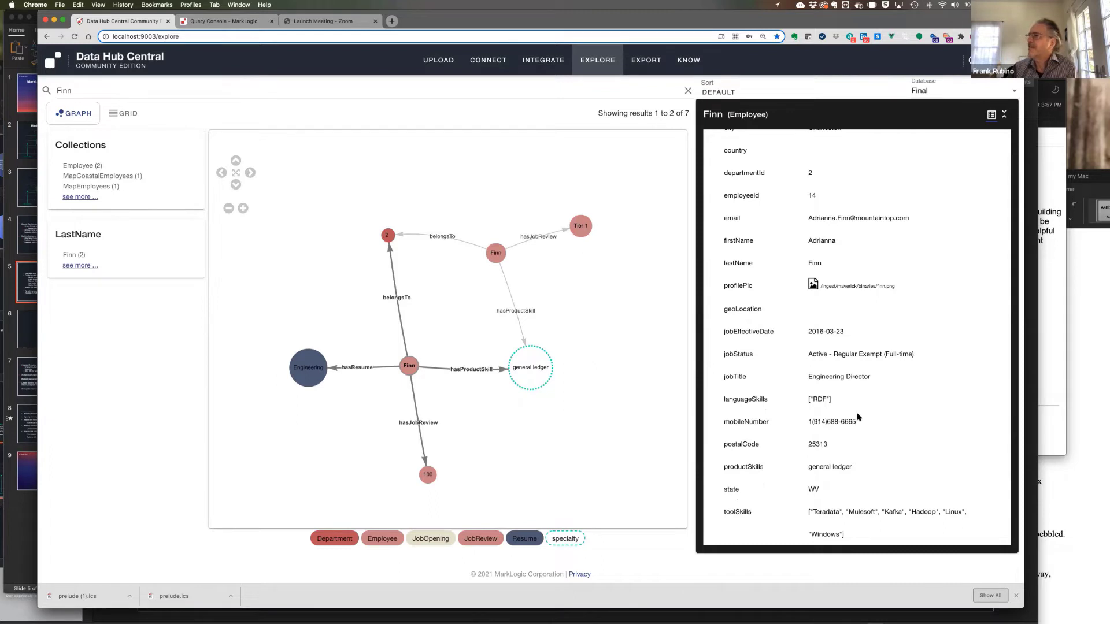
pyautogui.click(500, 257)
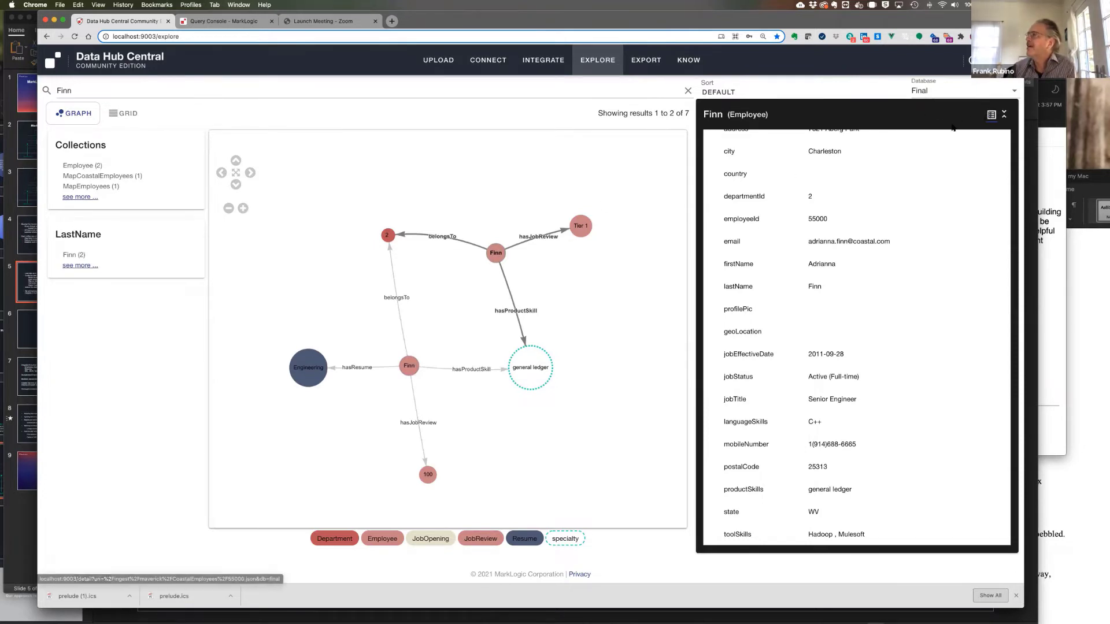
pyautogui.scroll(1, 711, 201)
pyautogui.scroll(-1, 760, 240)
pyautogui.scroll(3, 761, 238)
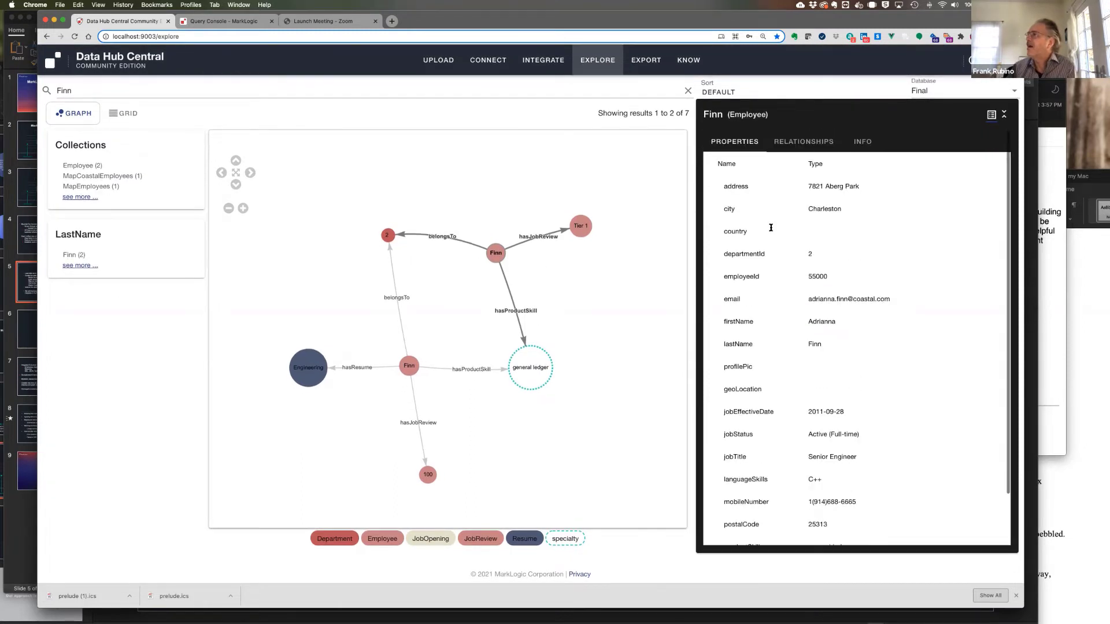
# Review the Coastal employee record's history and expand its older dhf:DocCreated entry to inspect the provenance details.
pyautogui.click(844, 148)
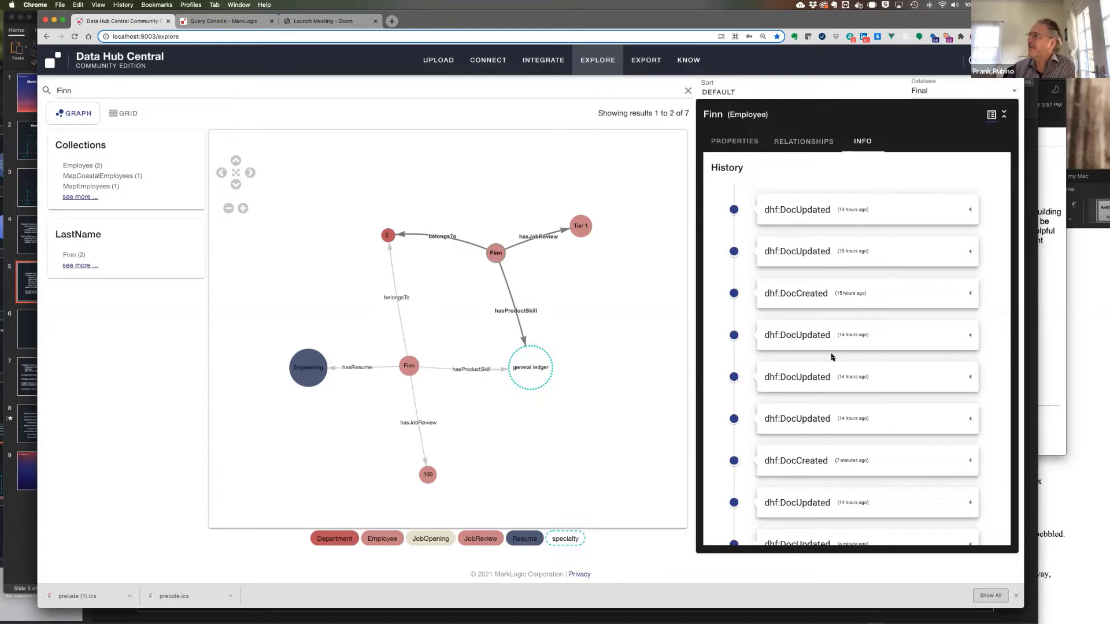
pyautogui.scroll(-3, 832, 357)
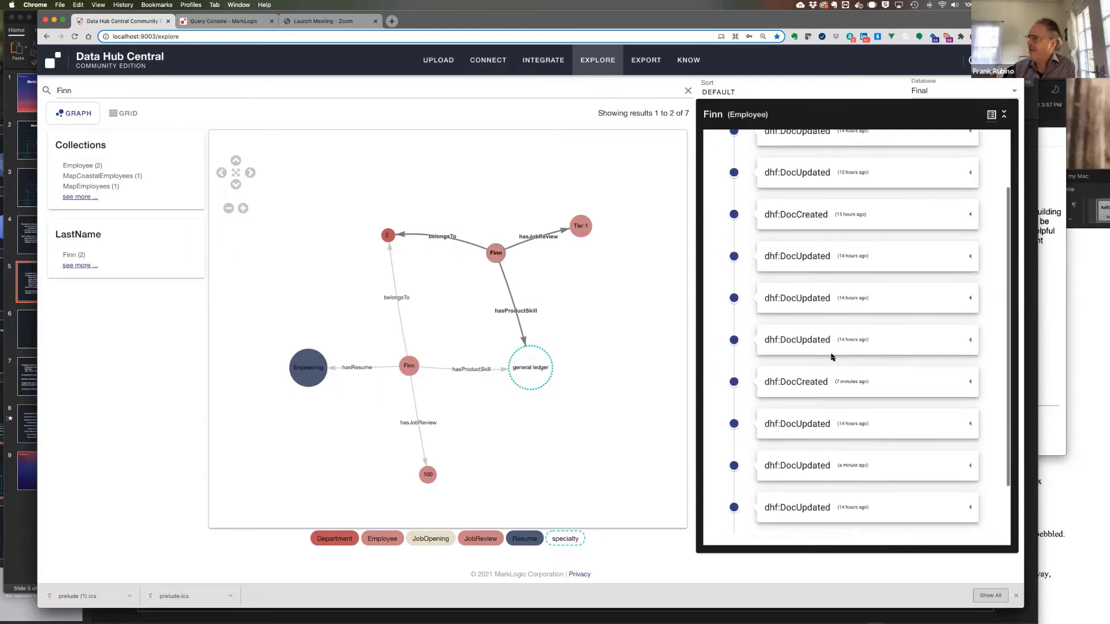
pyautogui.scroll(-2, 832, 357)
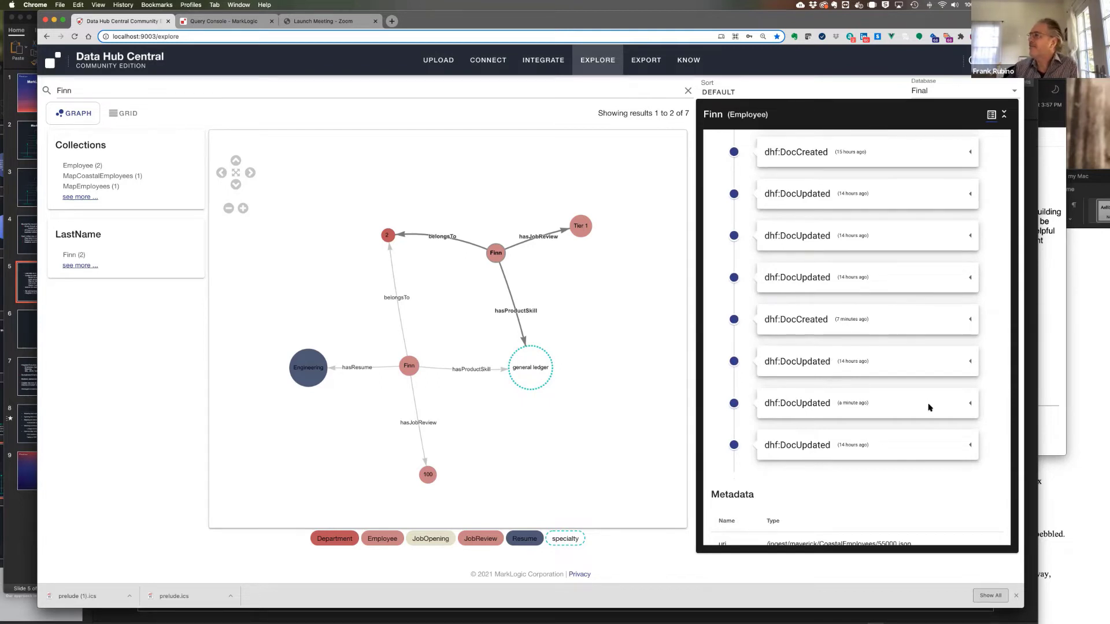
pyautogui.scroll(2, 895, 297)
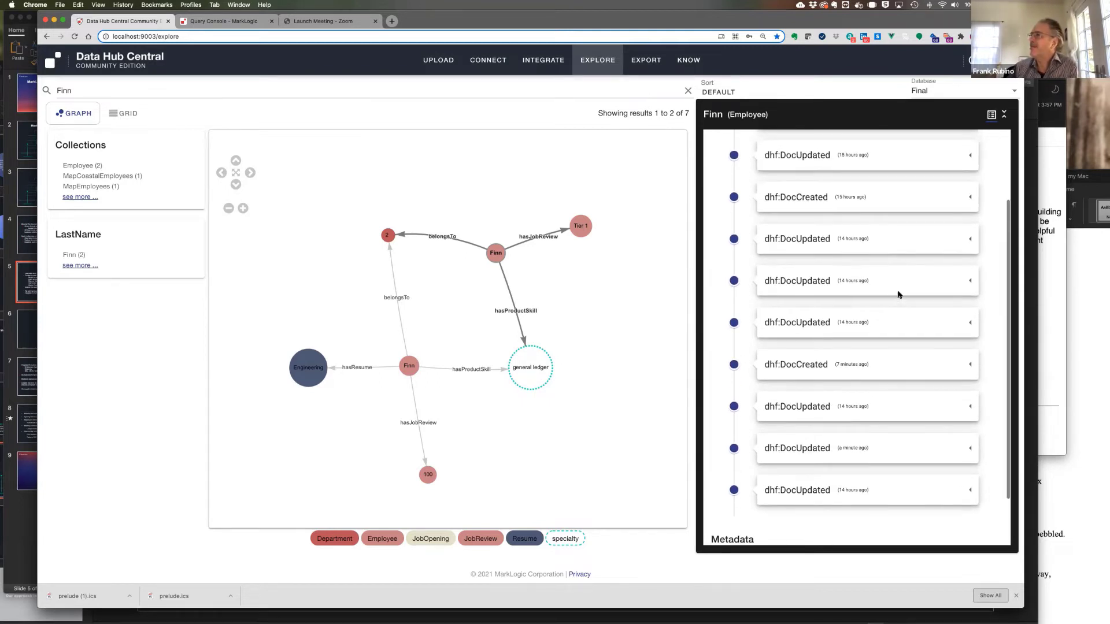
pyautogui.click(970, 200)
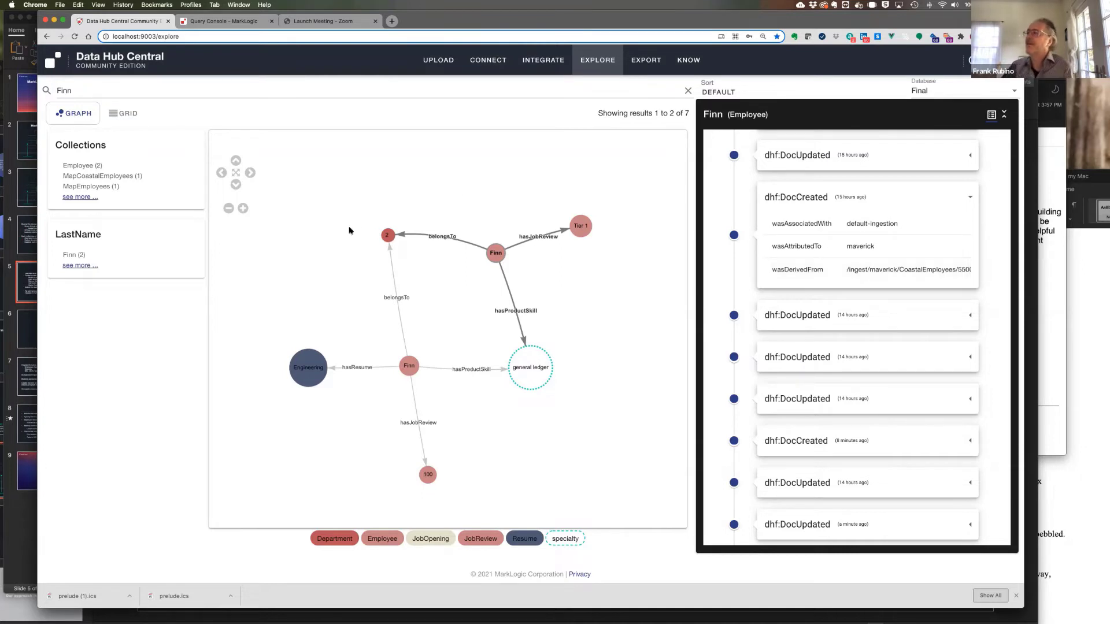
# Return to the EmployeesMastering integration flow and show the MatchEmployees step's match options and thresholds.
pyautogui.click(535, 61)
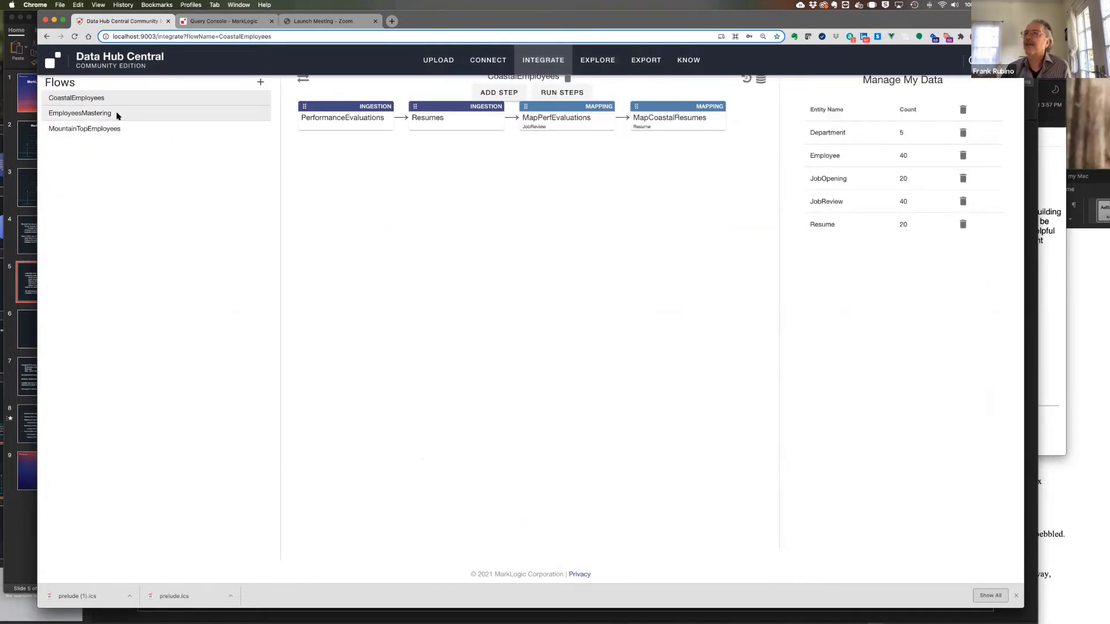
pyautogui.click(117, 114)
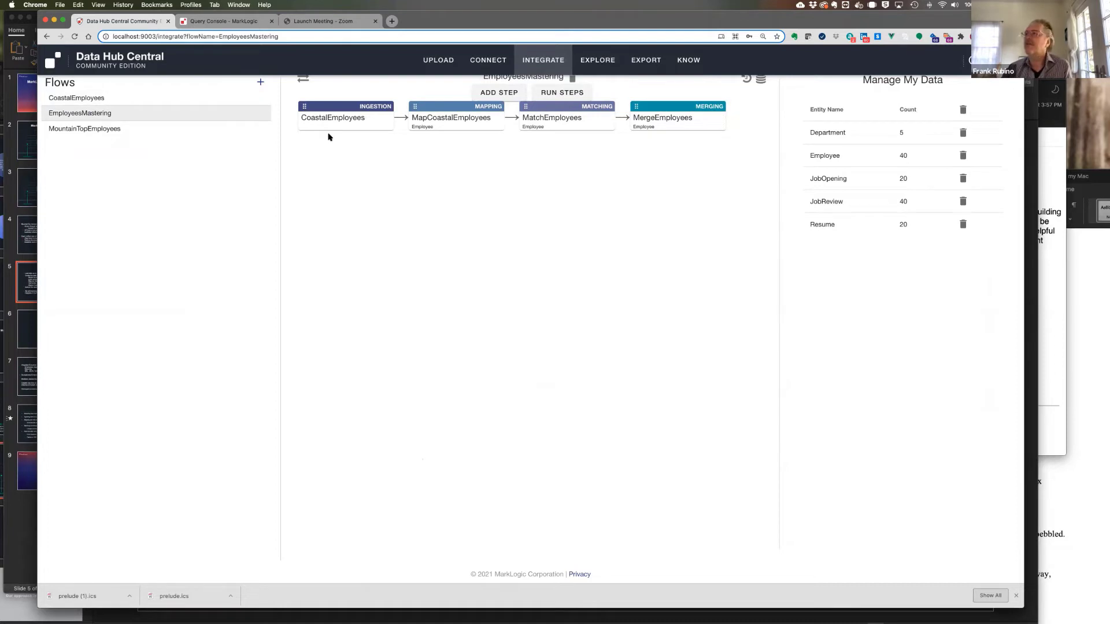
pyautogui.click(554, 108)
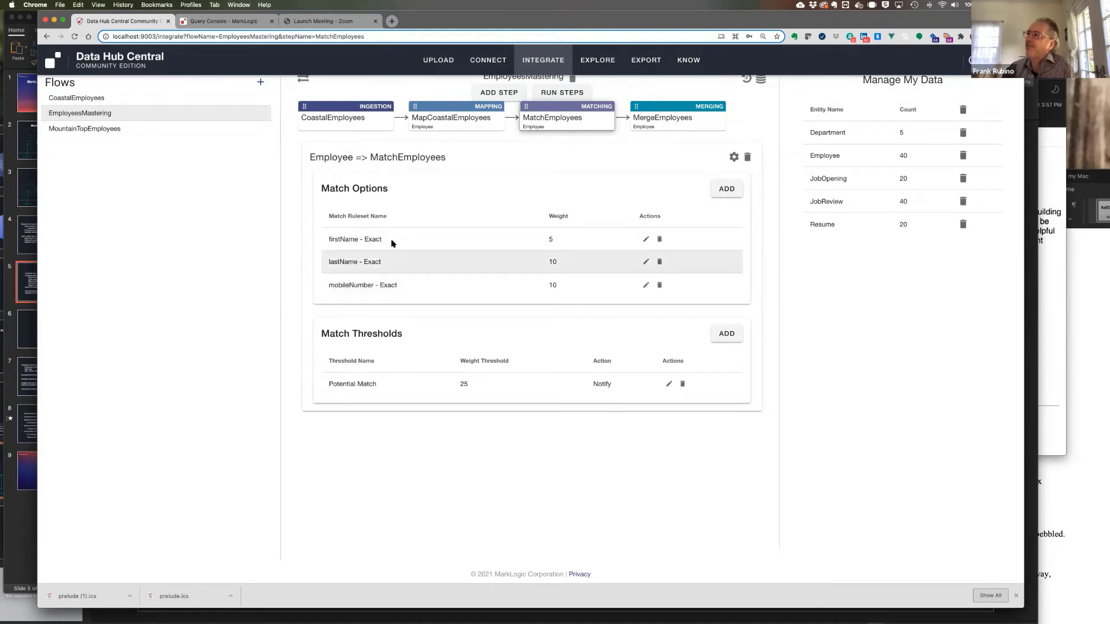
# Inspect the firstName exact match option, including the available match types and its weight, and close it without saving.
pyautogui.click(644, 238)
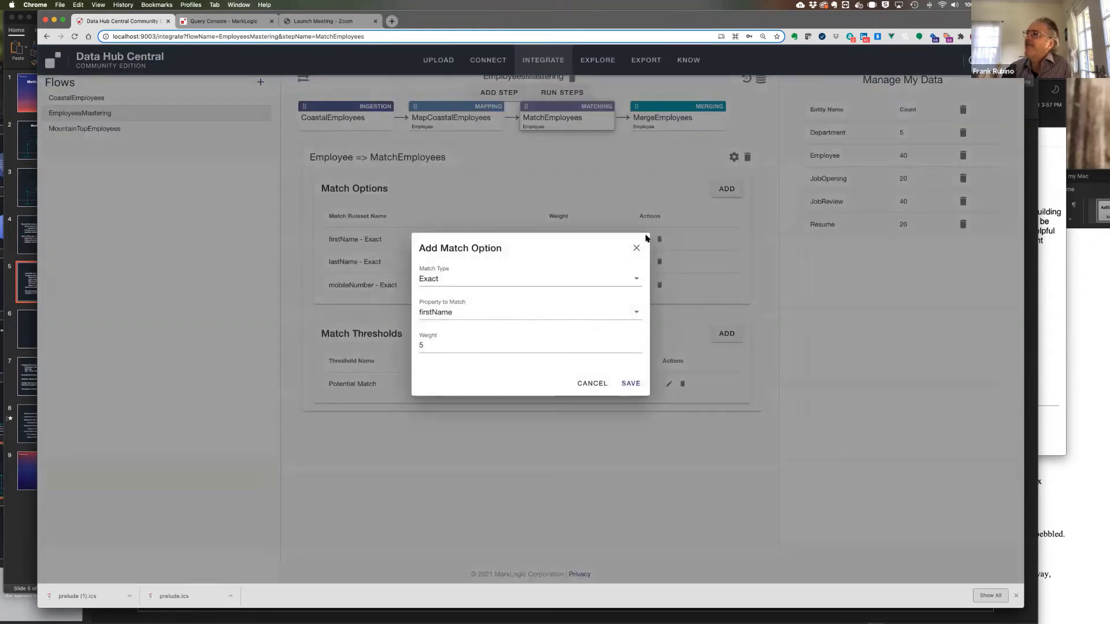
pyautogui.click(452, 284)
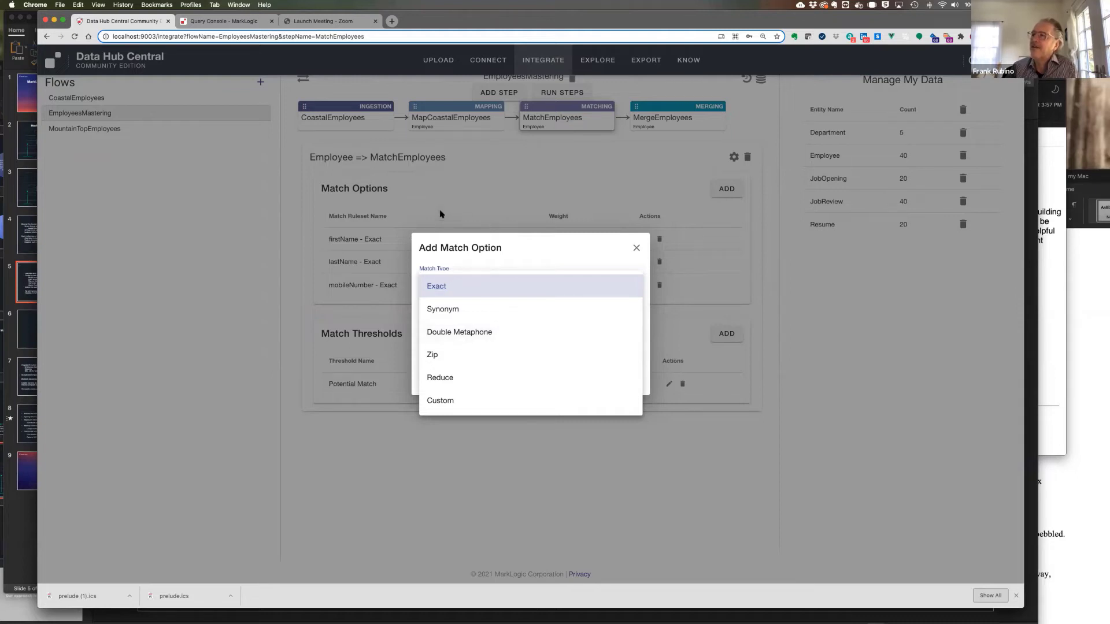
pyautogui.click(380, 237)
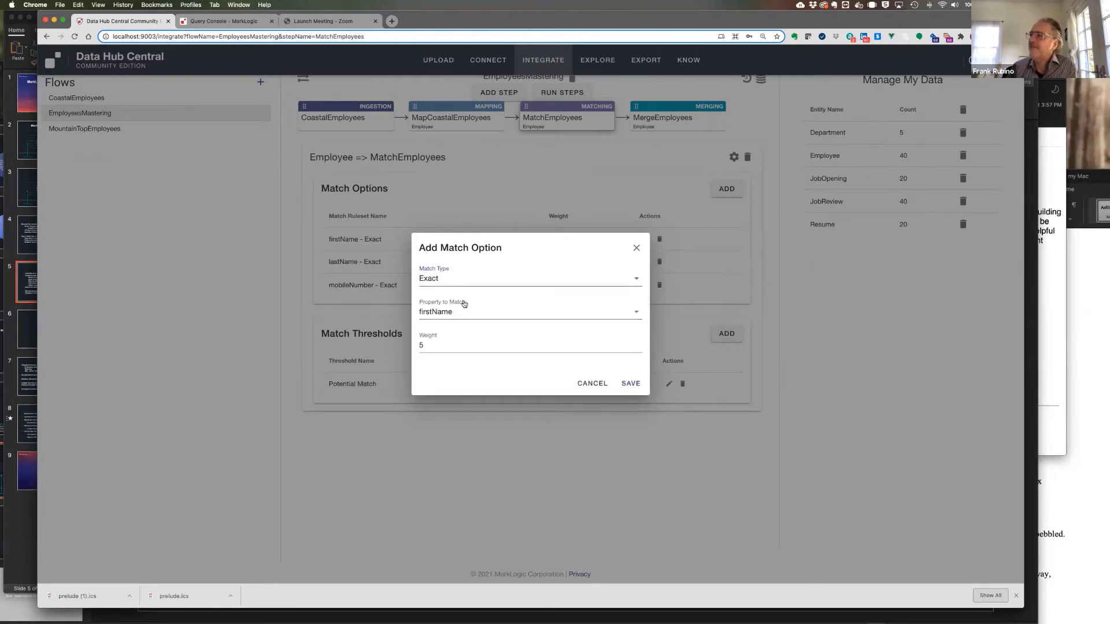
pyautogui.click(426, 346)
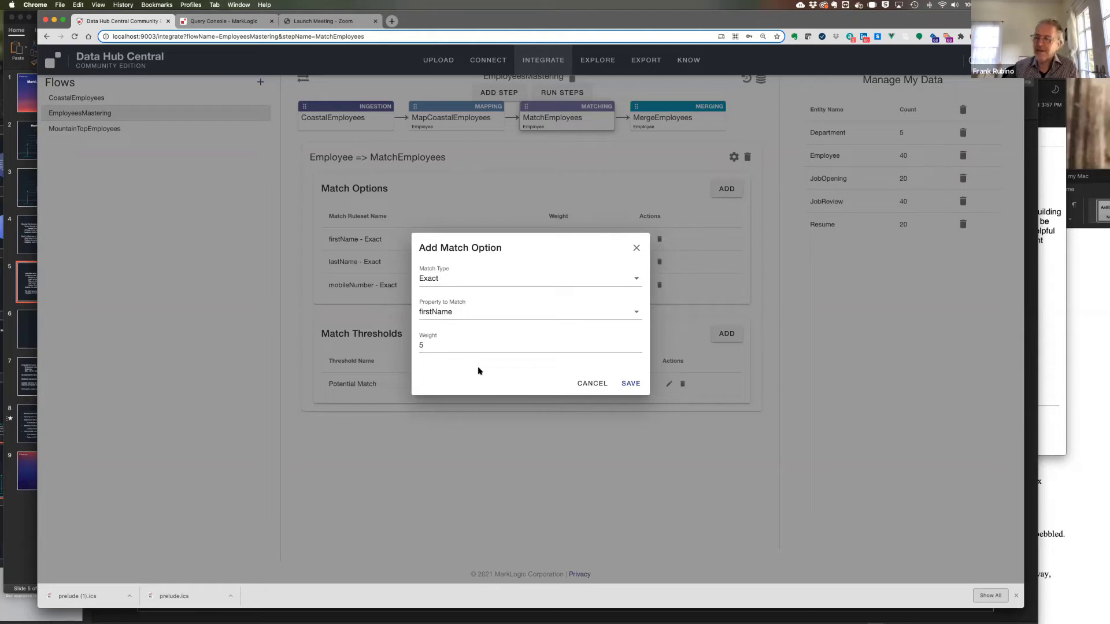
pyautogui.click(593, 382)
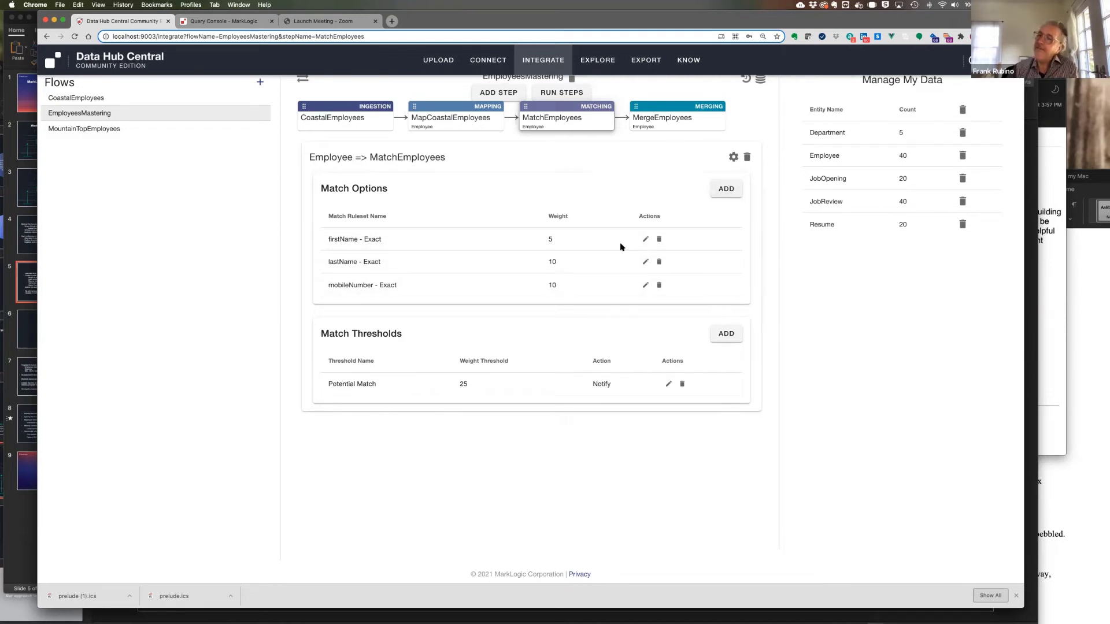
# Show the MergeEmployees step's merge options and strategies, briefly checking back on the MatchEmployees settings.
pyautogui.click(649, 120)
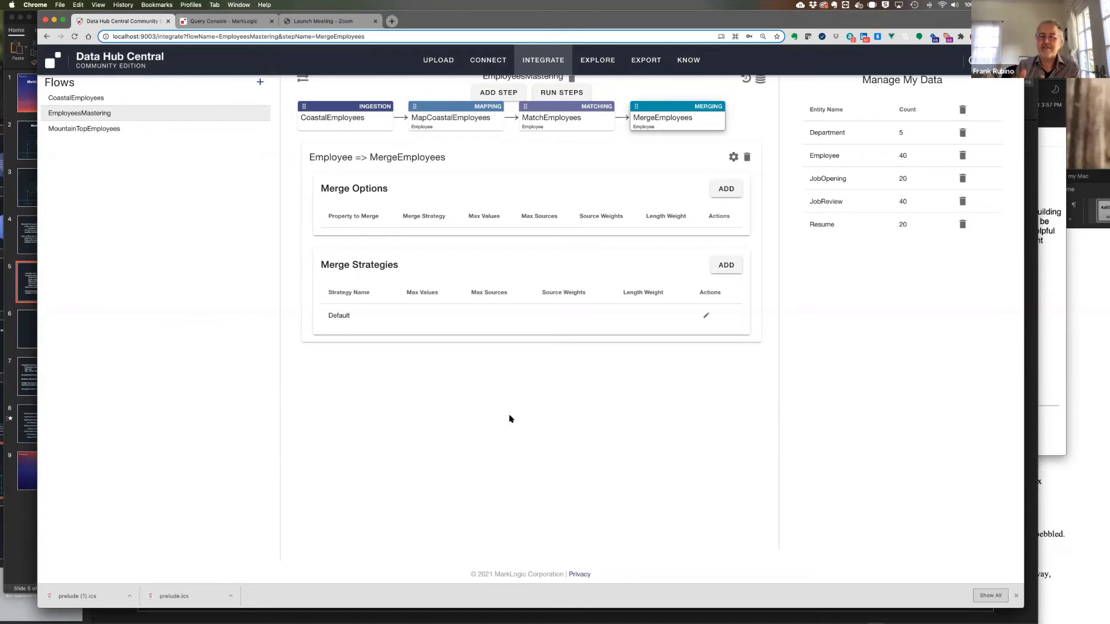
pyautogui.click(541, 109)
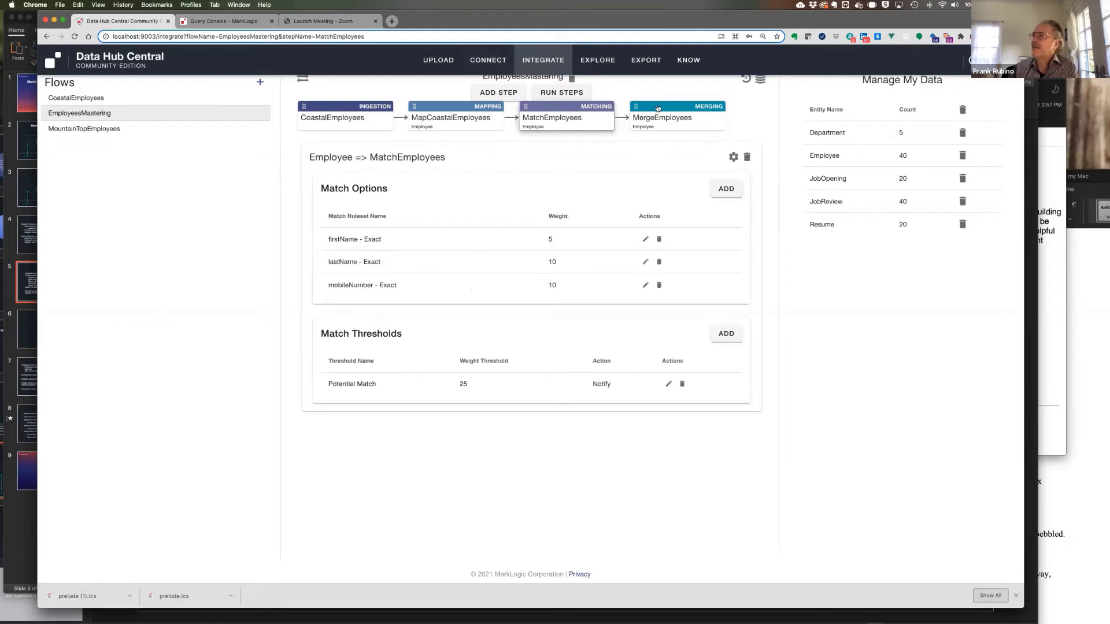
pyautogui.click(657, 108)
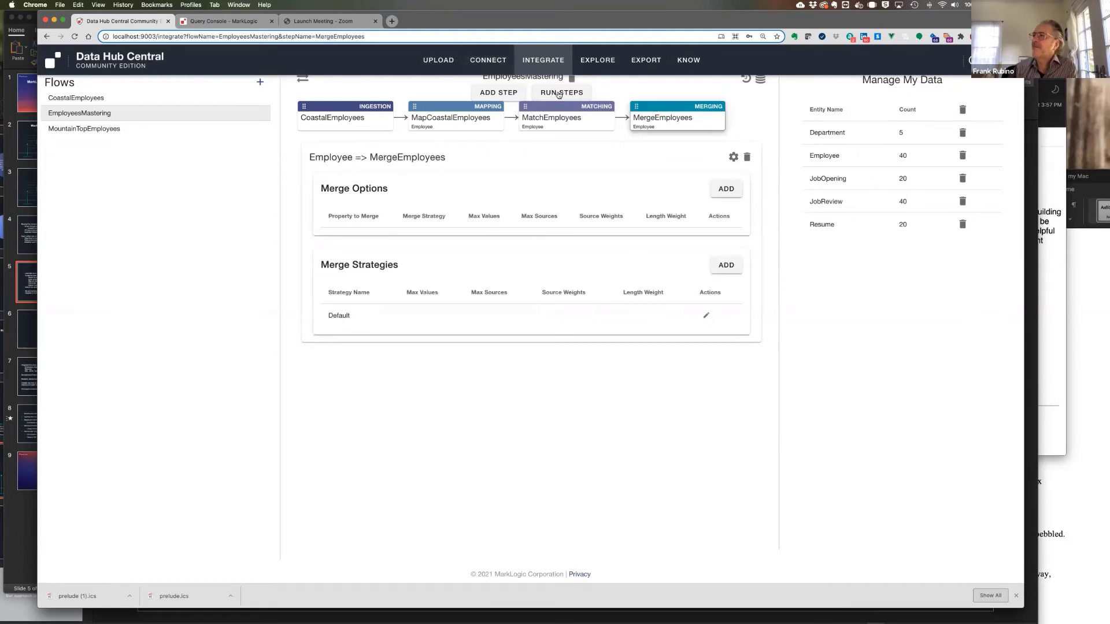
# Run the MatchEmployees and MergeEmployees steps together and open the notifications list of potential matches.
pyautogui.click(561, 92)
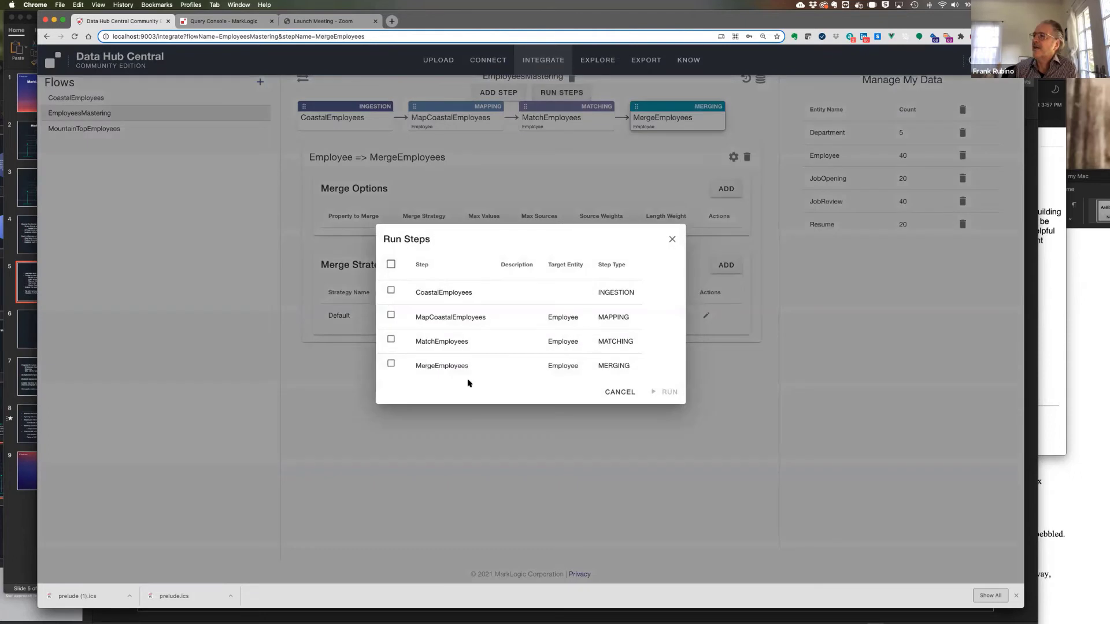
pyautogui.click(391, 340)
pyautogui.click(391, 363)
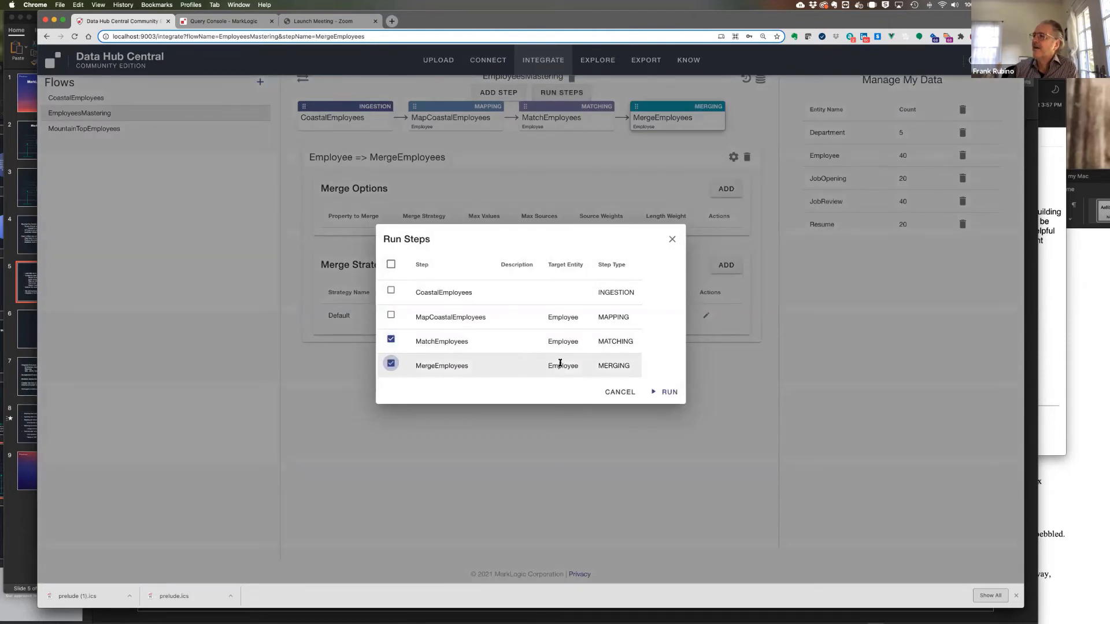
pyautogui.click(663, 392)
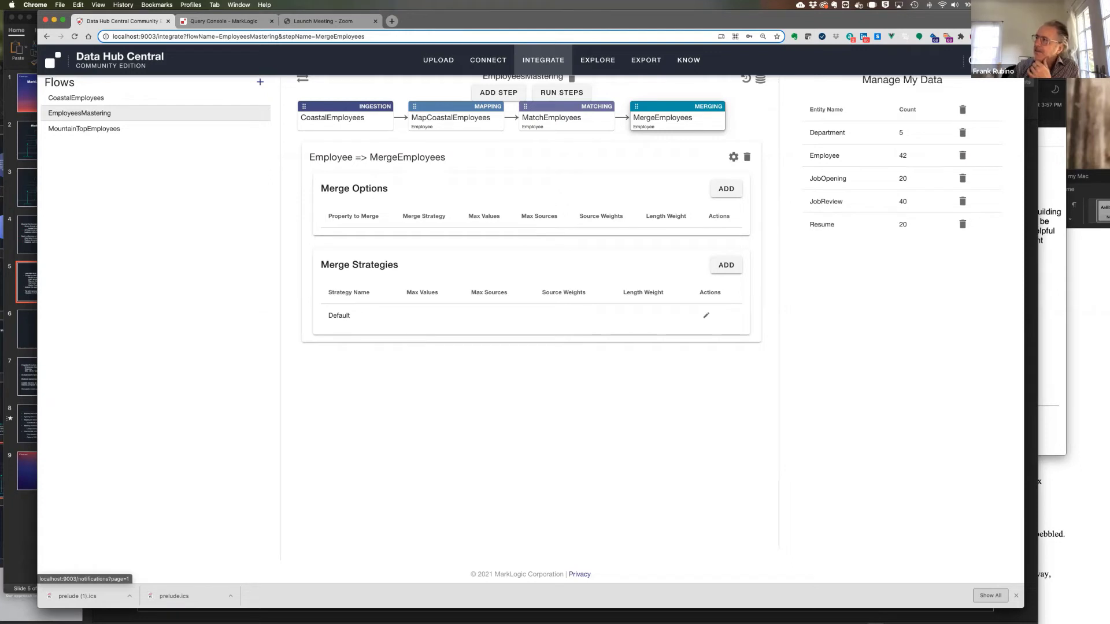
pyautogui.click(969, 60)
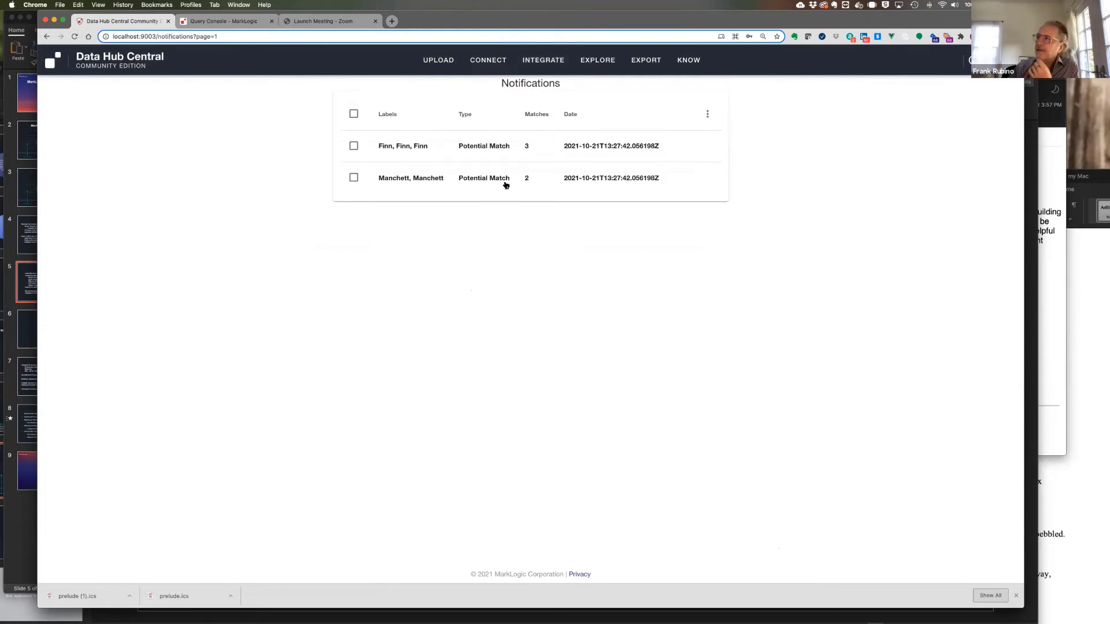
# Open the three-record potential match from the notifications and merge the compared employee records.
pyautogui.click(394, 143)
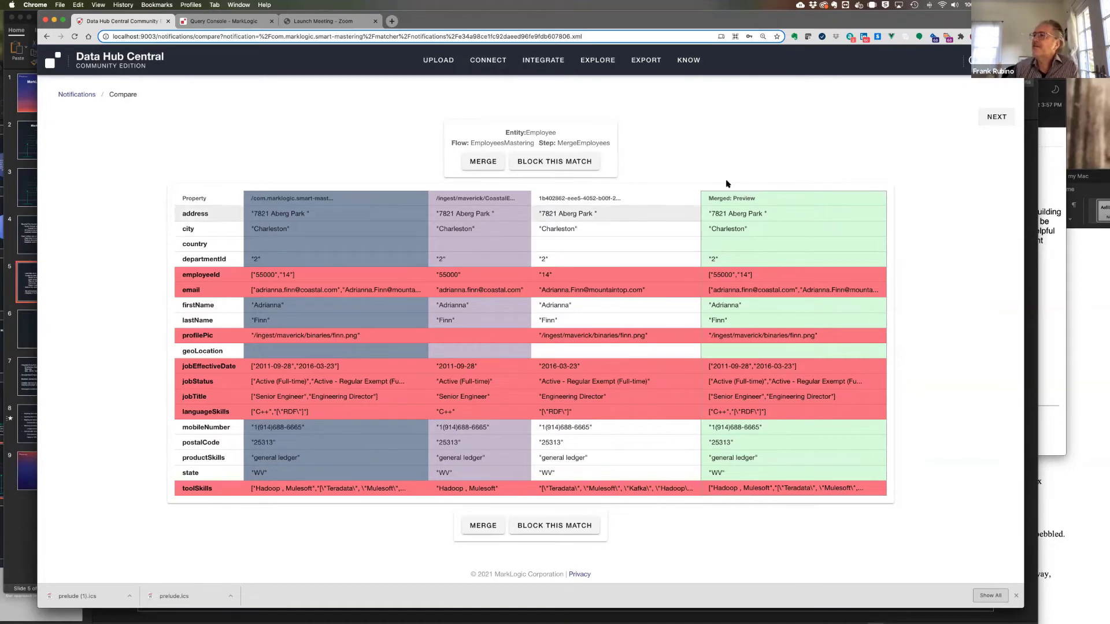
pyautogui.click(483, 161)
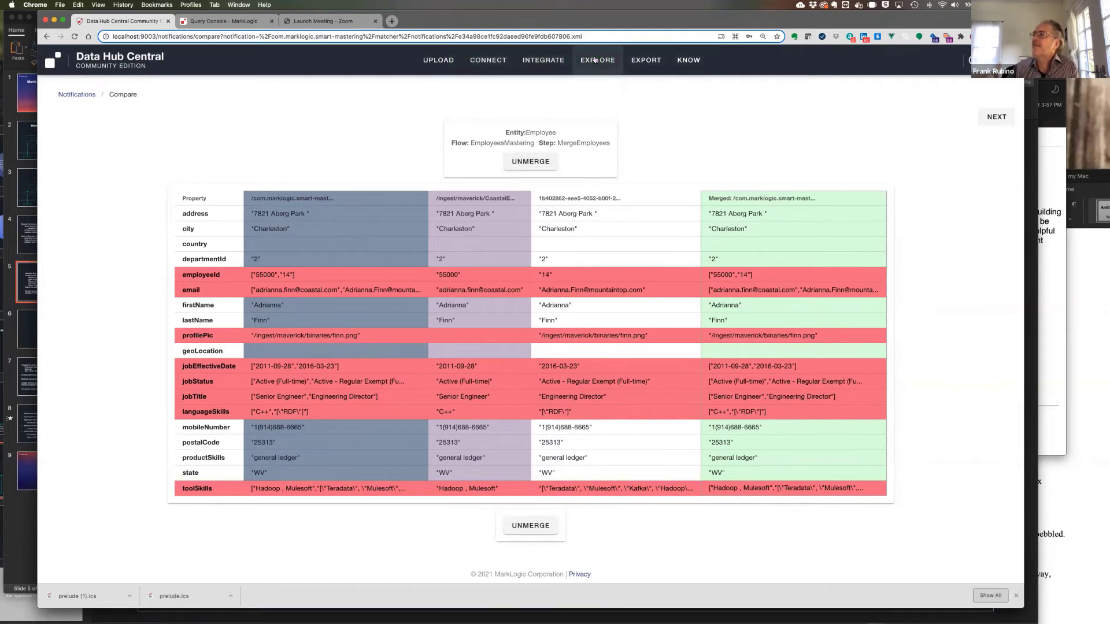
# Explore the merged employee in the graph, highlighting the combined email values, reviewing the other properties, and viewing and closing the profile picture.
pyautogui.click(595, 60)
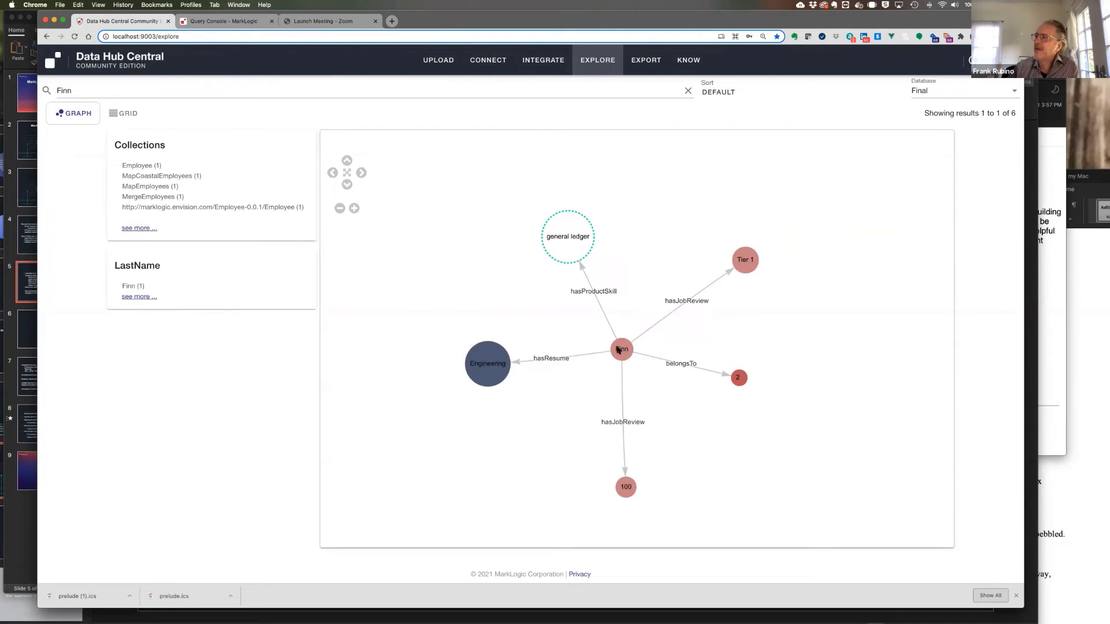
pyautogui.click(623, 351)
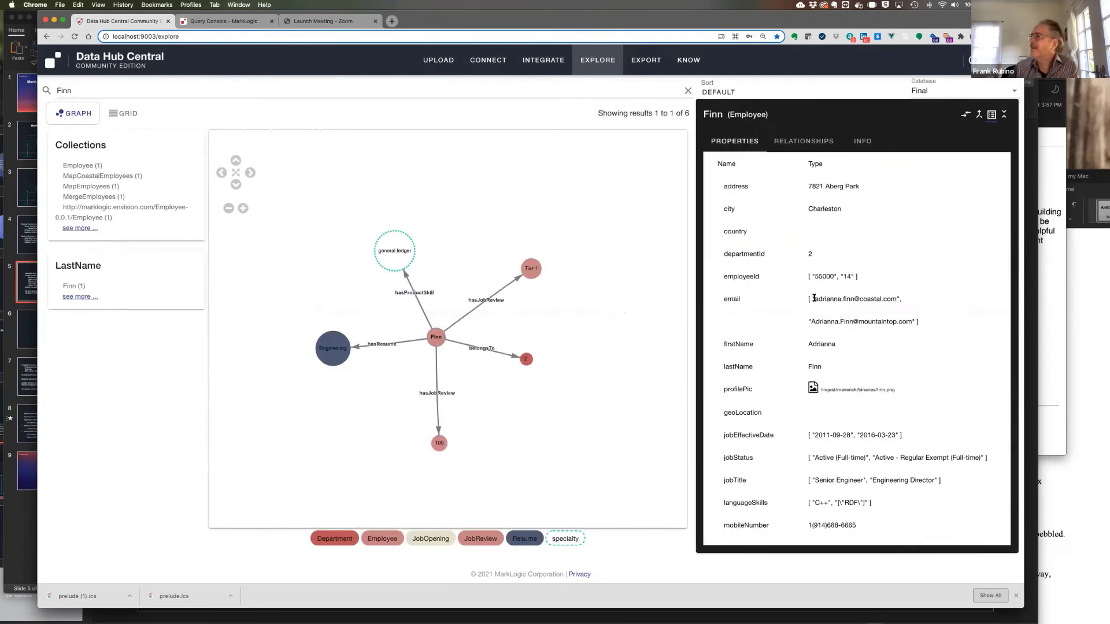
pyautogui.moveTo(812, 299); pyautogui.dragTo(919, 321)
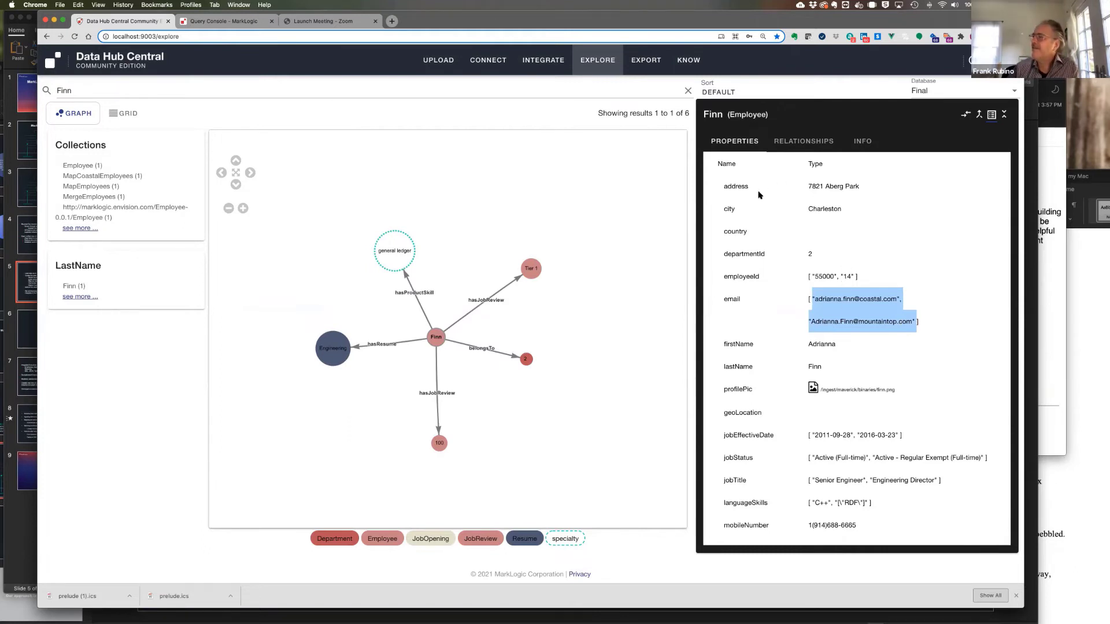
pyautogui.click(806, 187)
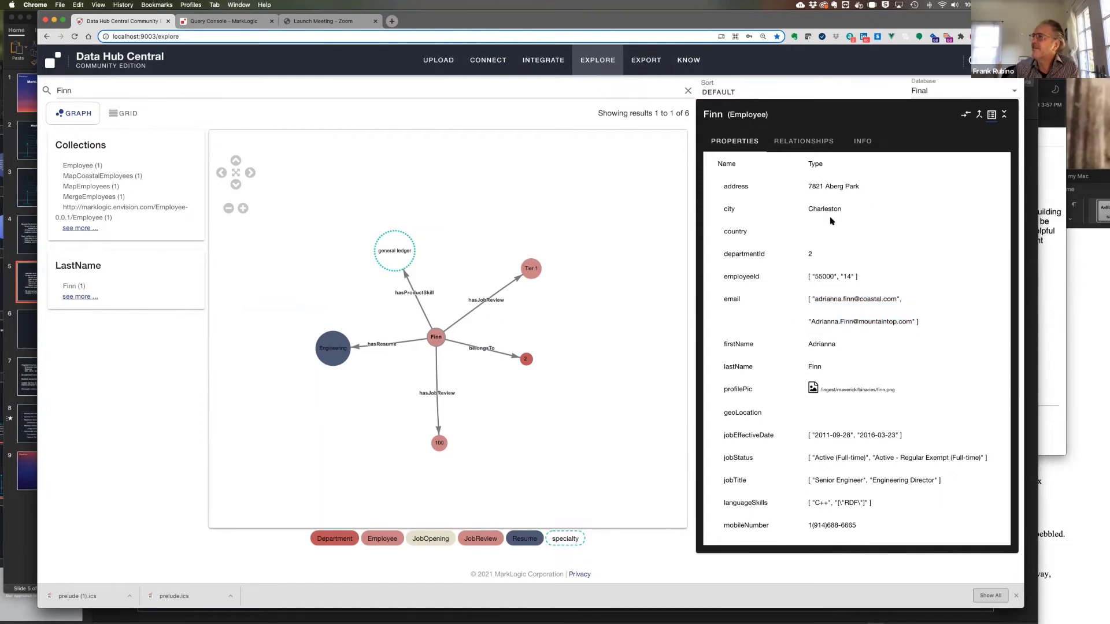
pyautogui.scroll(1, 832, 221)
pyautogui.scroll(-3, 832, 223)
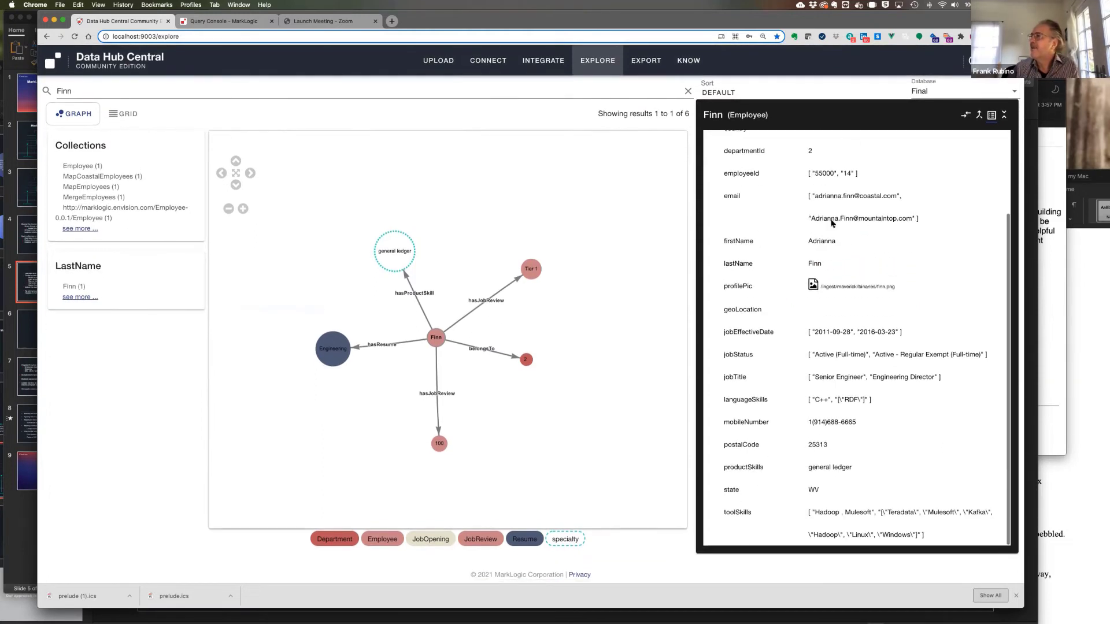
pyautogui.click(836, 287)
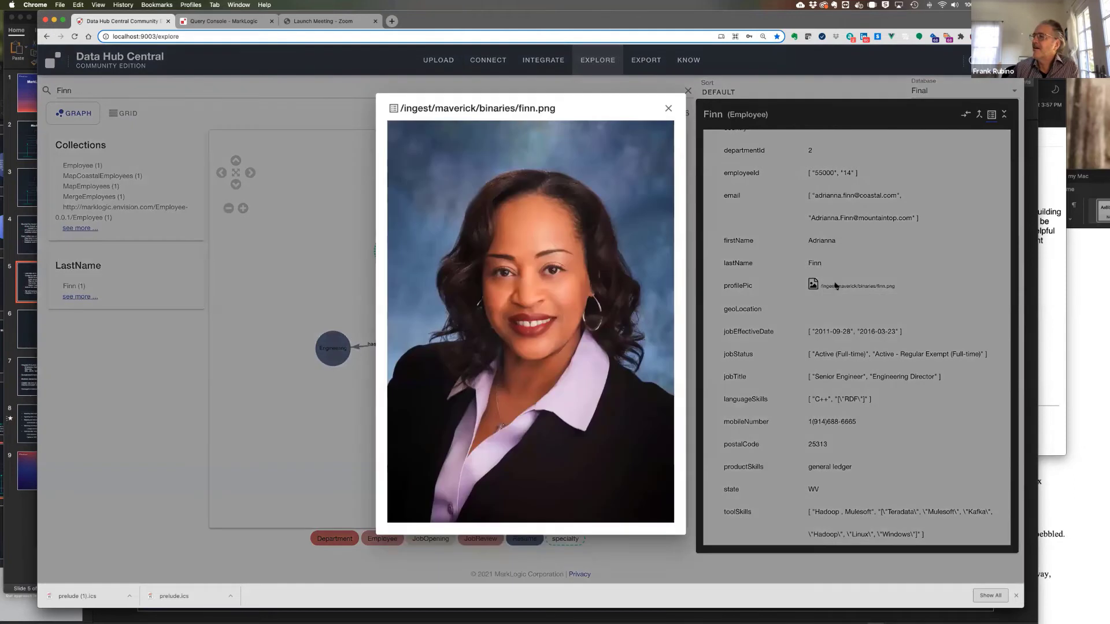
pyautogui.click(668, 108)
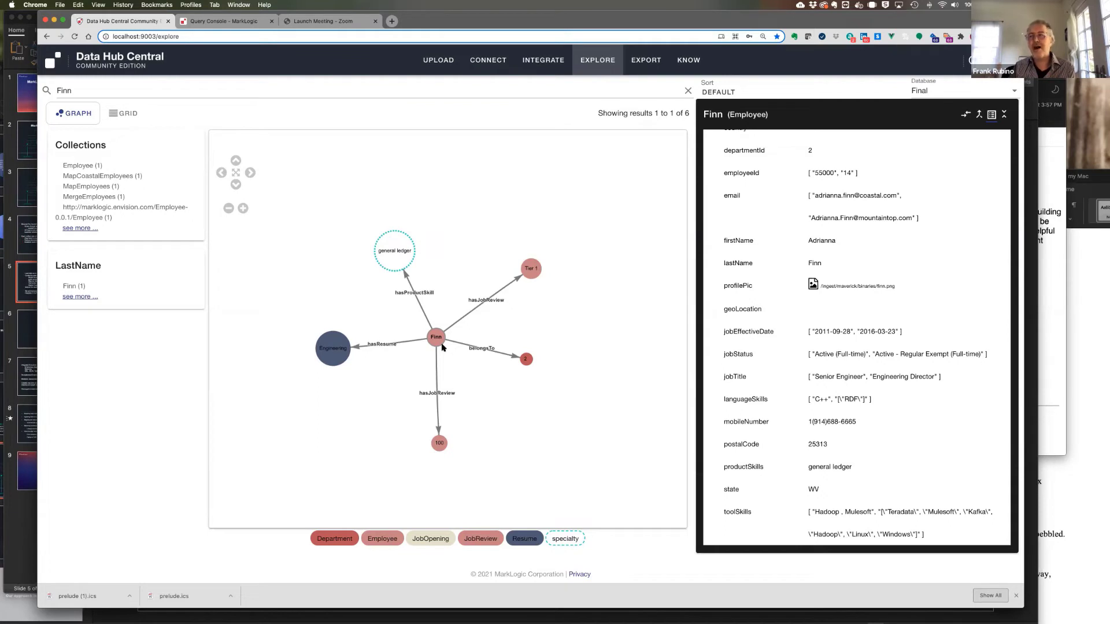
# Expand the general ledger concept in the graph and show the merged employee's properties again.
pyautogui.click(395, 252)
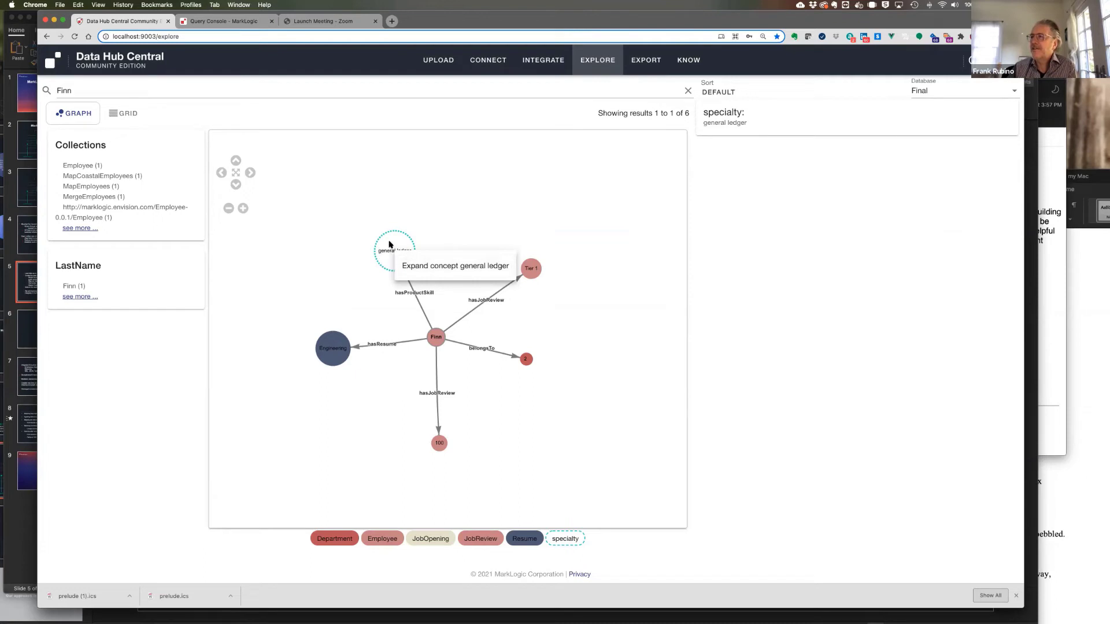
pyautogui.click(436, 267)
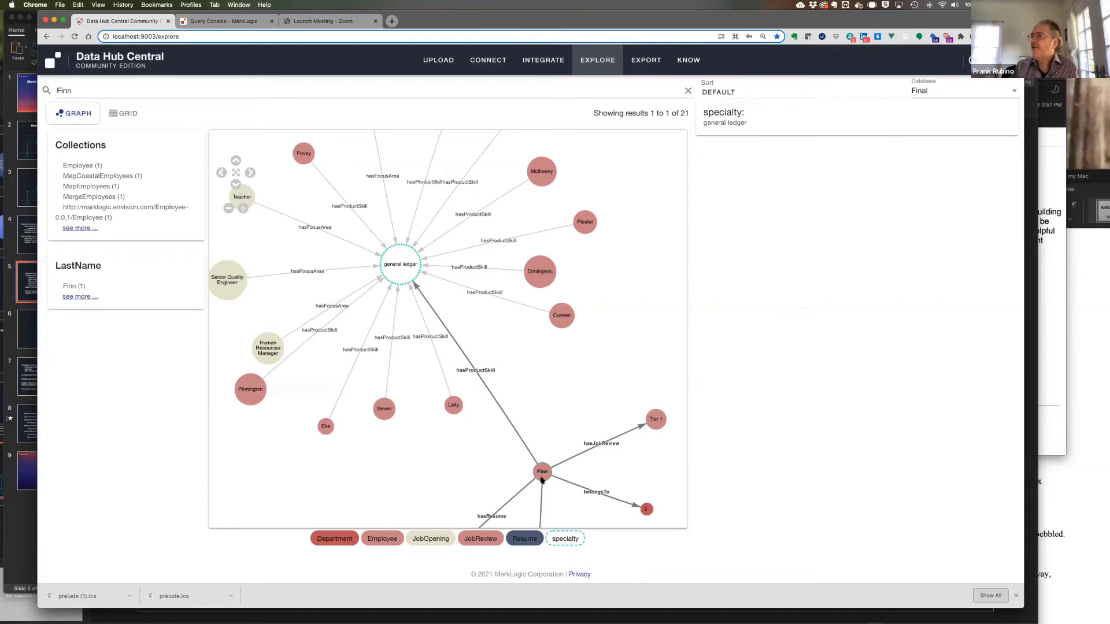
pyautogui.moveTo(541, 472); pyautogui.dragTo(497, 383)
pyautogui.click(501, 386)
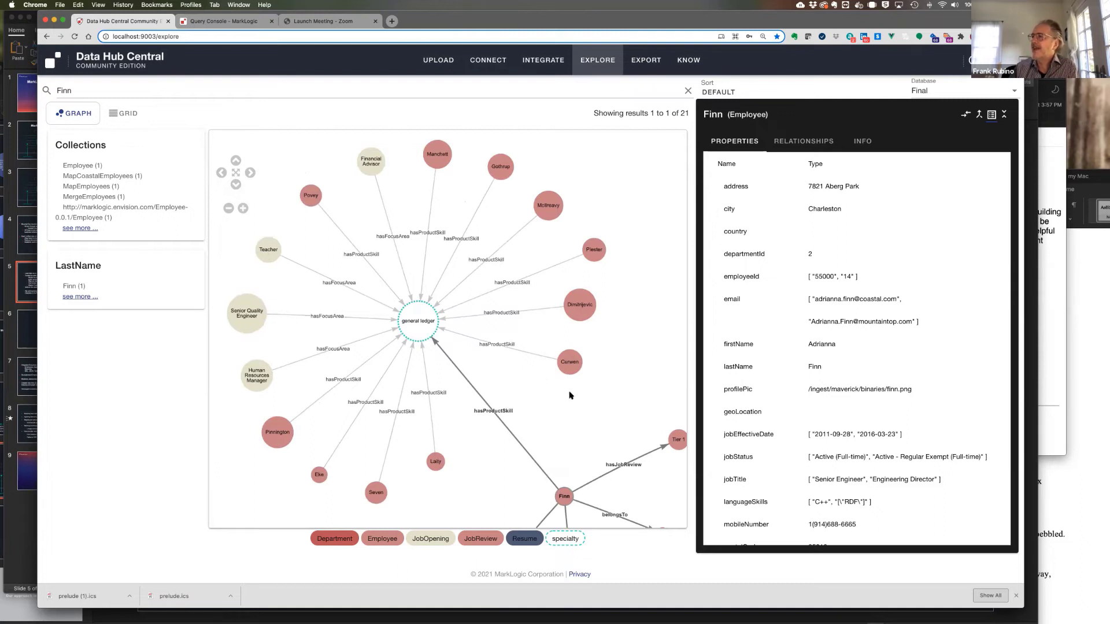
# Show the employee's Engineering resume with its full text, and inspect the properties of the Senior Quality Engineer job opening.
pyautogui.moveTo(593, 426); pyautogui.dragTo(454, 226)
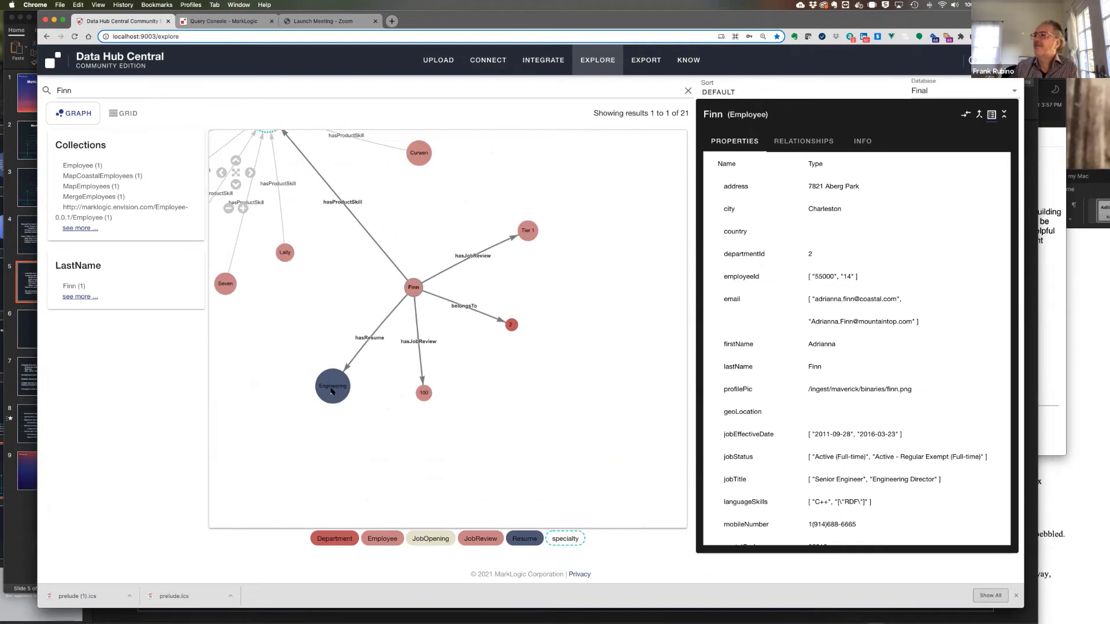
pyautogui.click(332, 392)
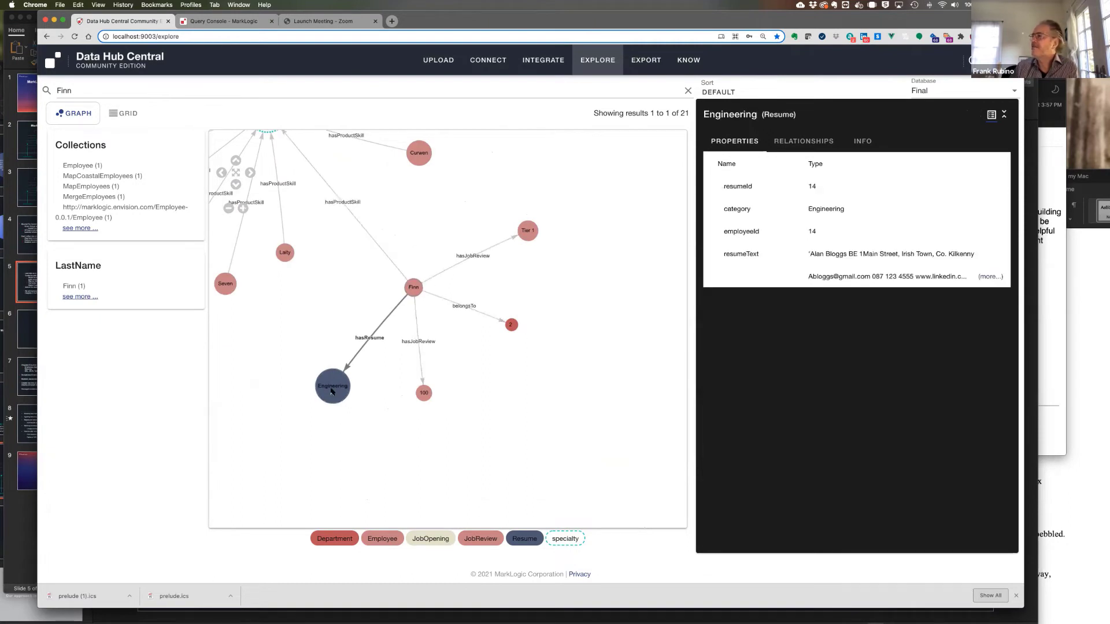
pyautogui.click(986, 277)
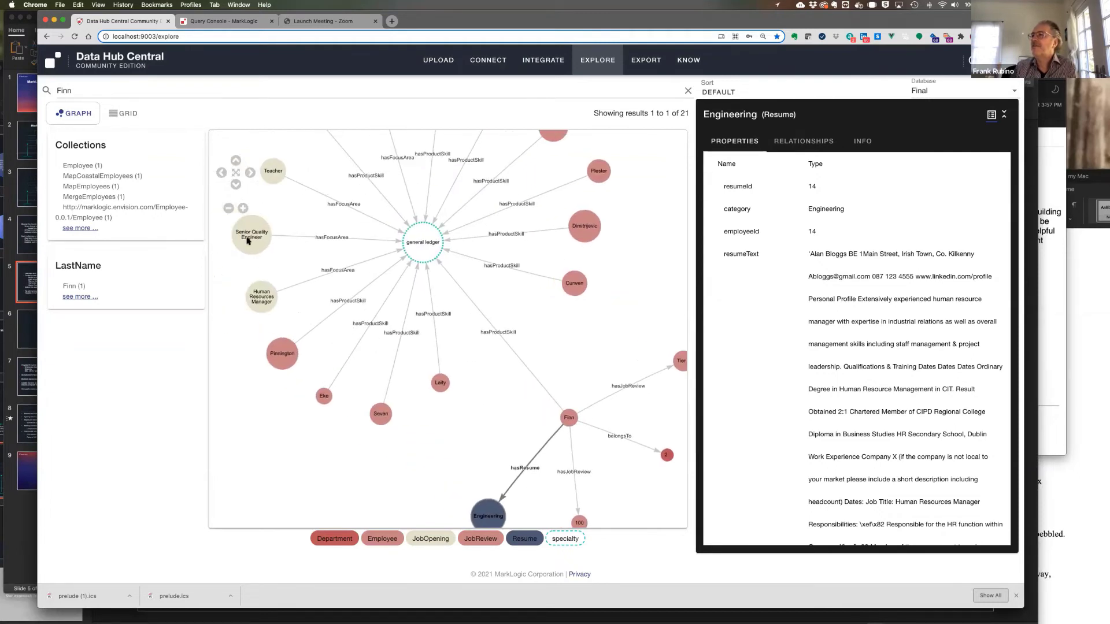
pyautogui.click(260, 243)
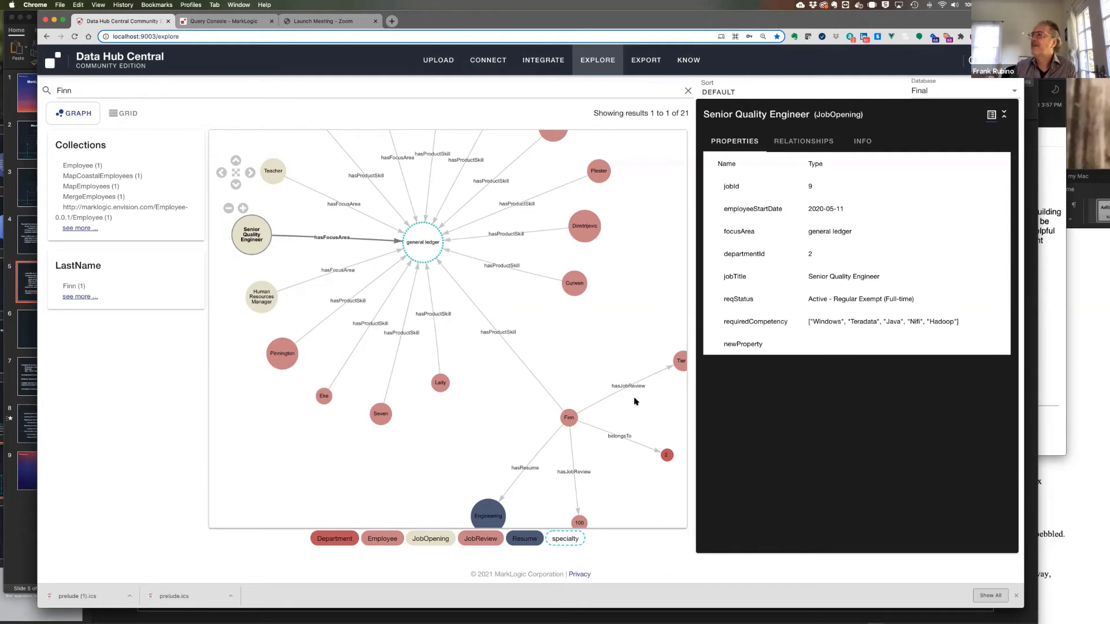
# Open the merged employee's raw JSON record from the graph and examine its merge history and triples.
pyautogui.click(571, 417)
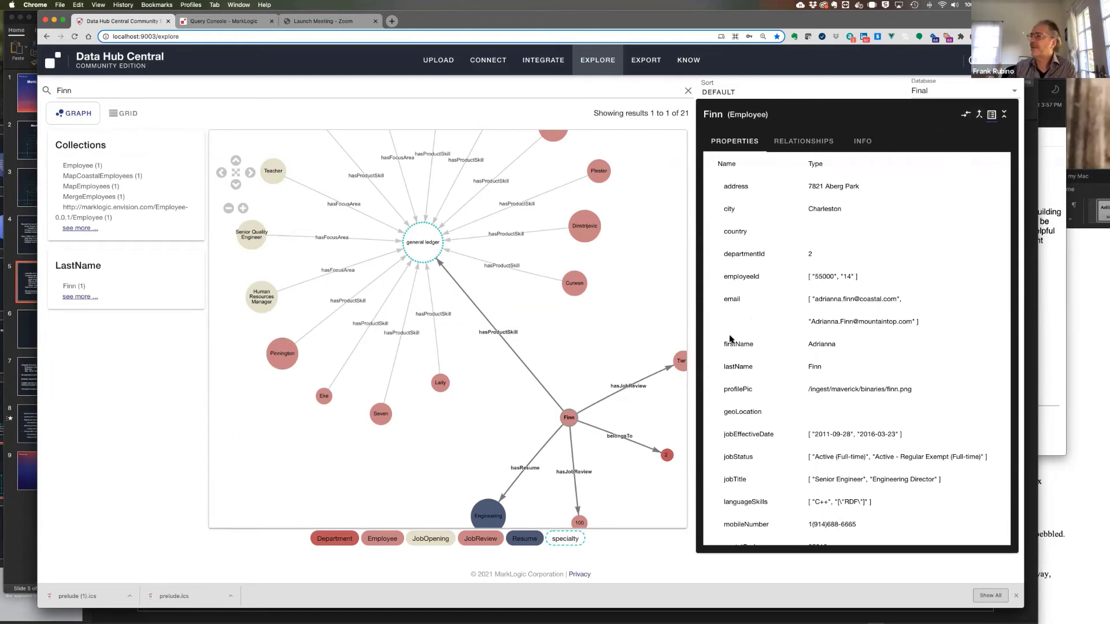
pyautogui.click(992, 115)
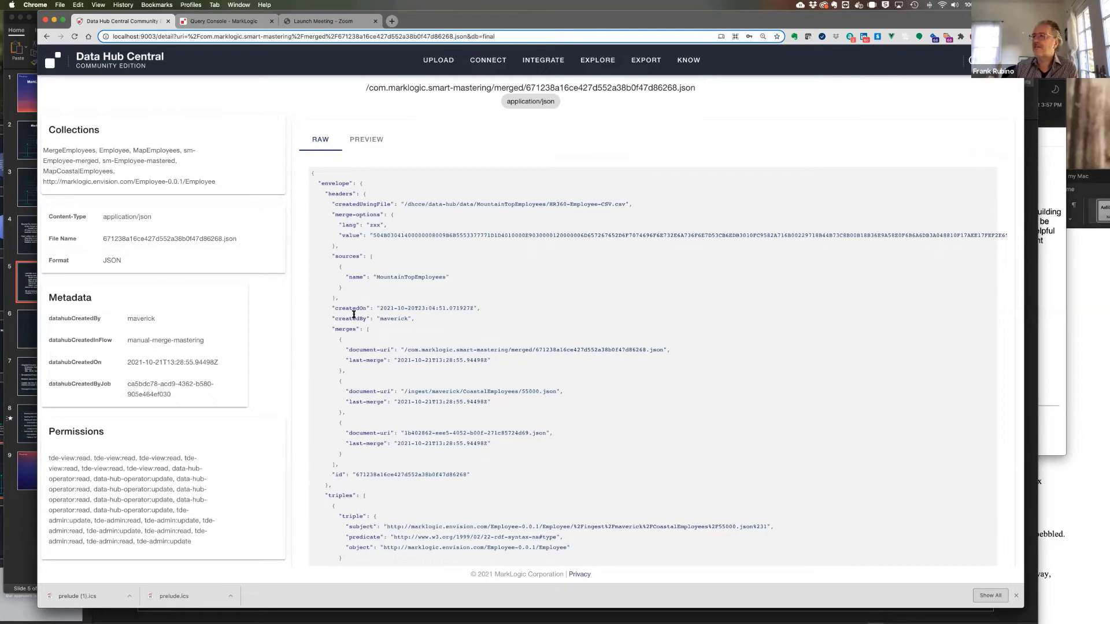
pyautogui.scroll(-3, 353, 315)
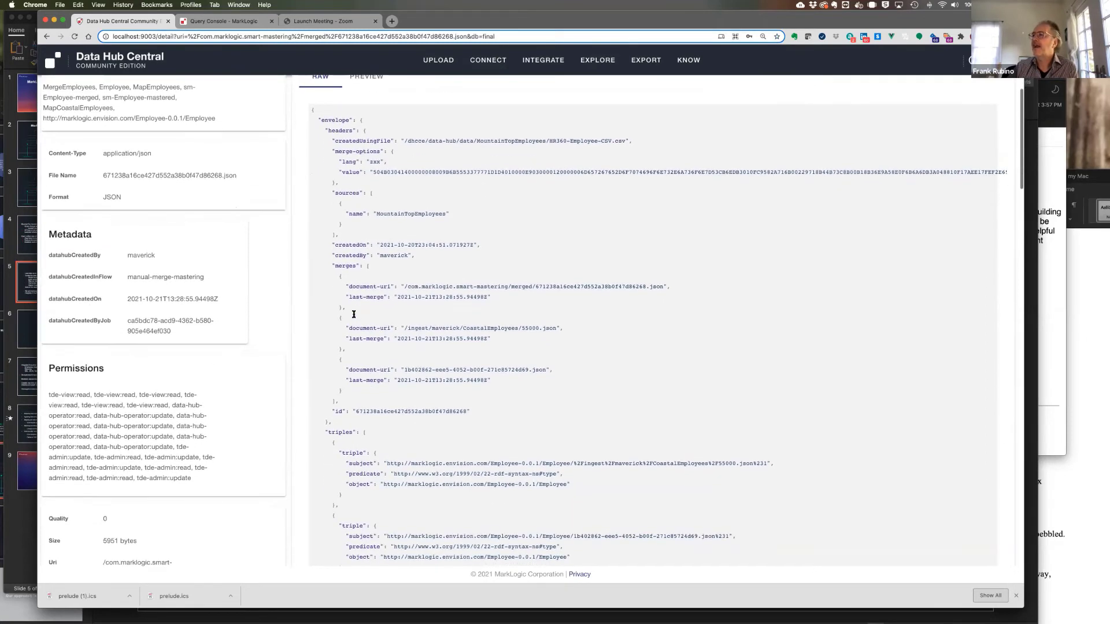
pyautogui.scroll(-2, 353, 315)
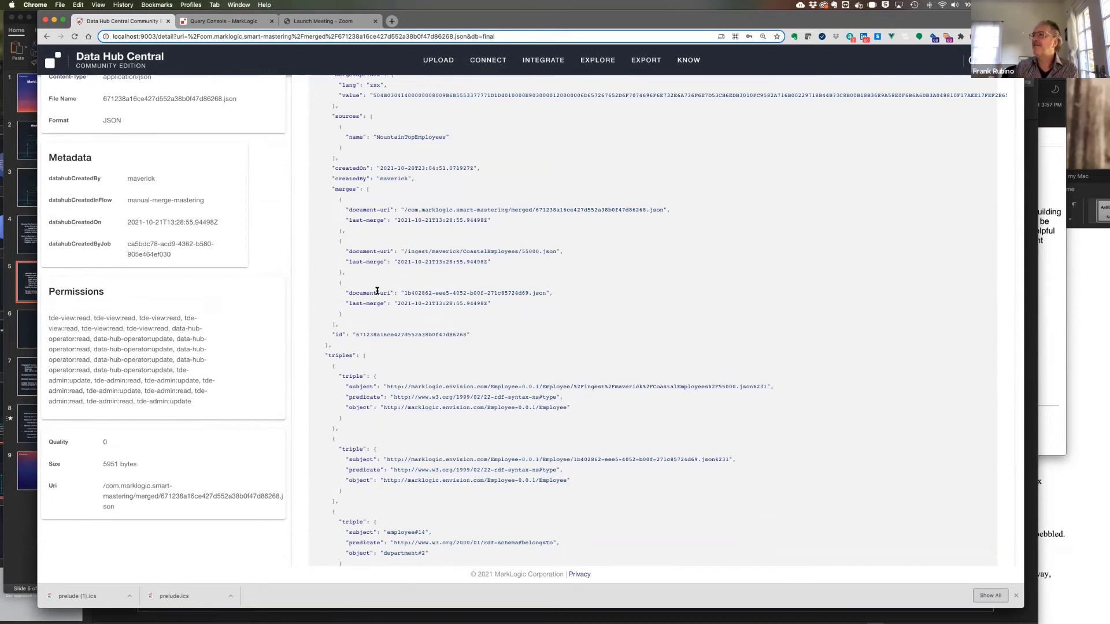
pyautogui.scroll(-5, 377, 290)
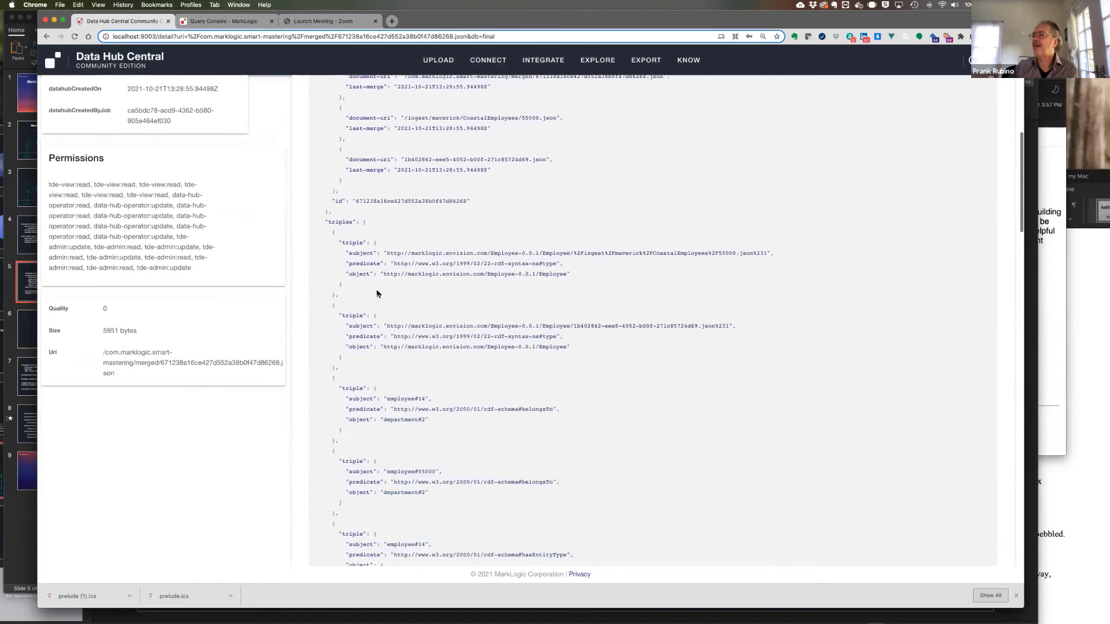
pyautogui.scroll(-3, 377, 293)
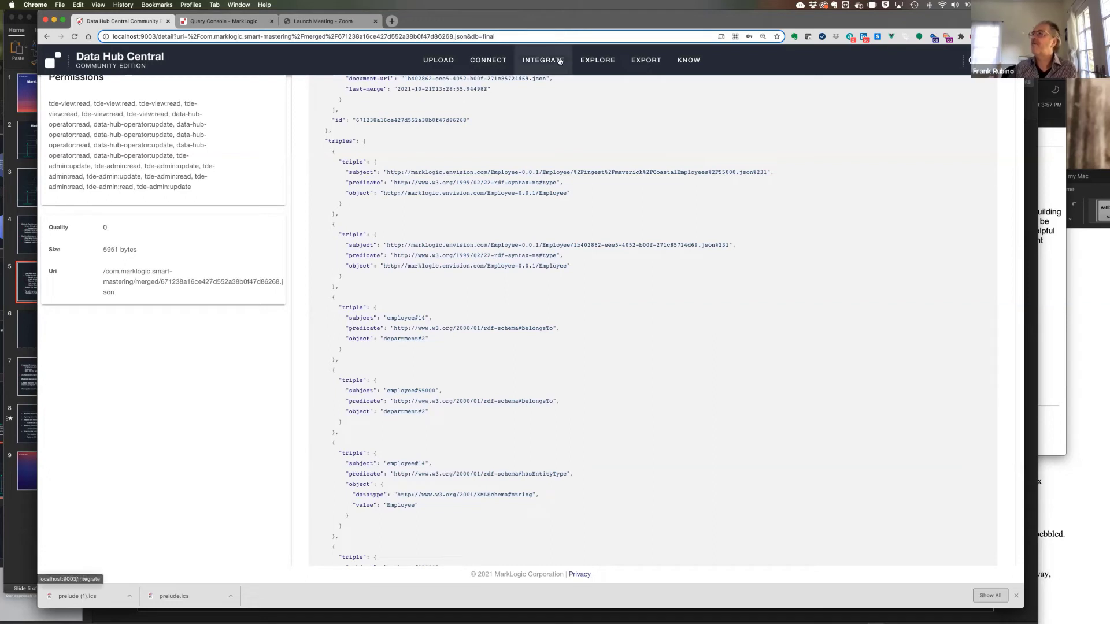
# Return to the Explore graph, unmerge the merged employee, and show the properties of the separated record linked to the Engineering resume.
pyautogui.click(596, 61)
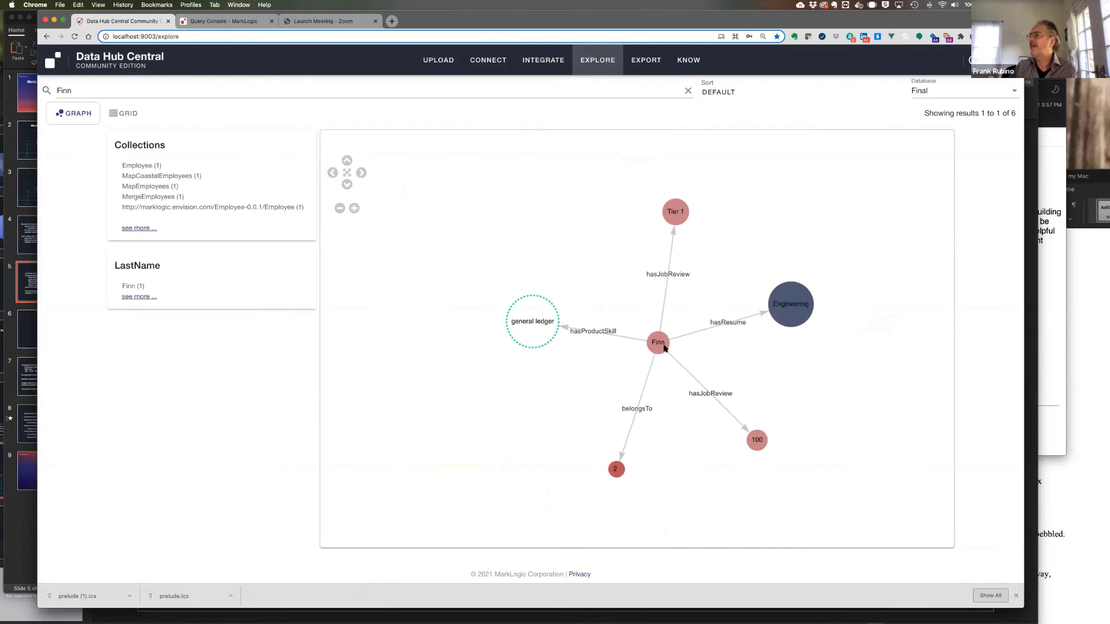
pyautogui.click(664, 347)
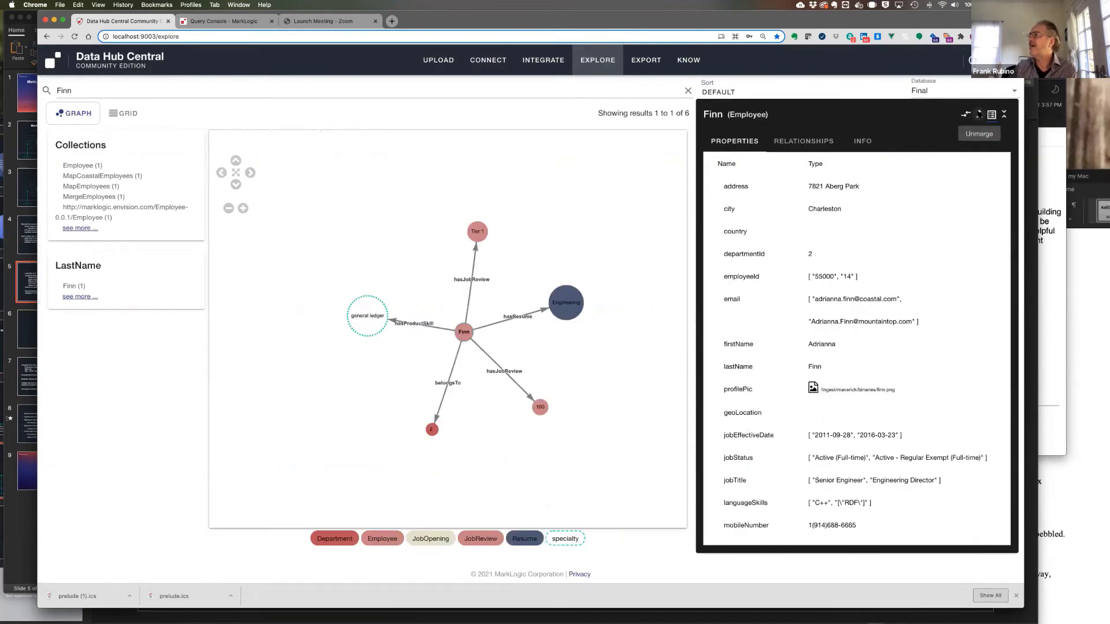
pyautogui.click(978, 114)
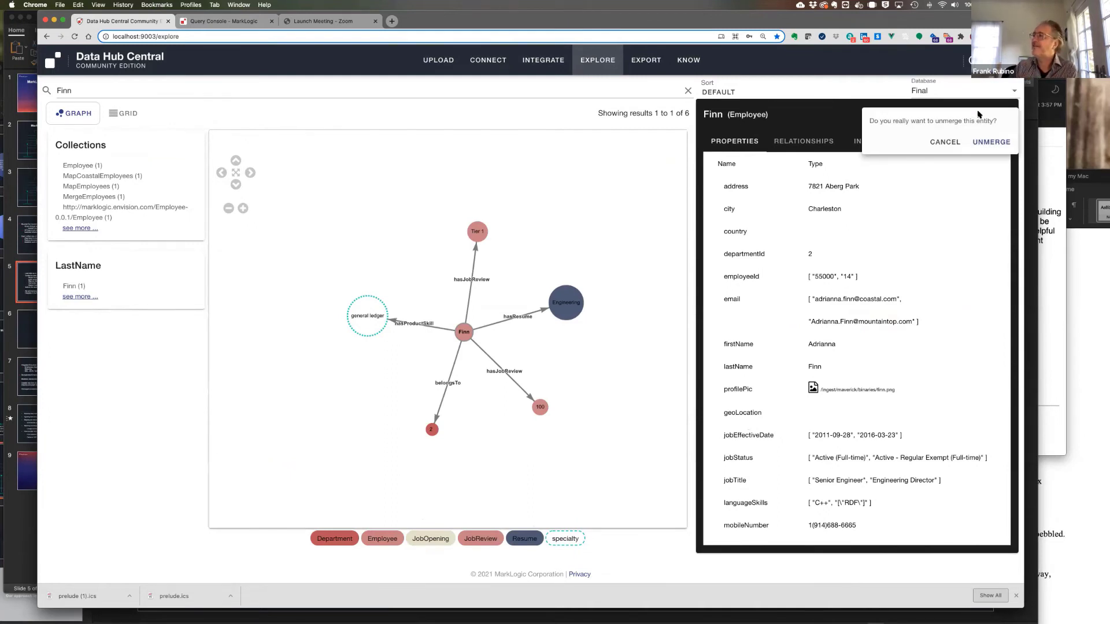
pyautogui.click(999, 143)
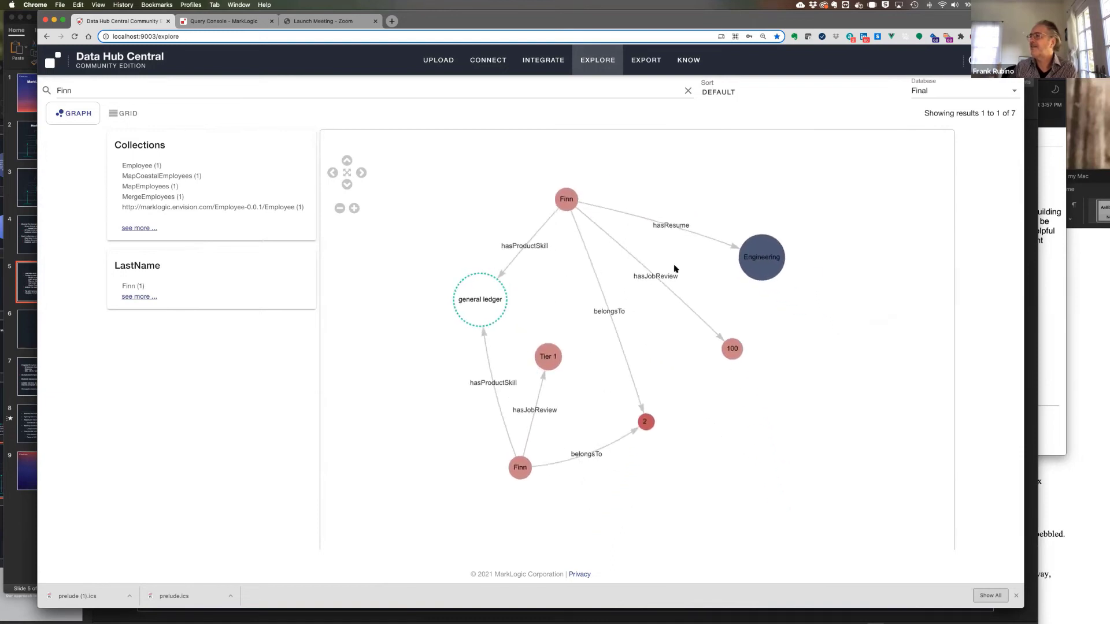
pyautogui.click(498, 241)
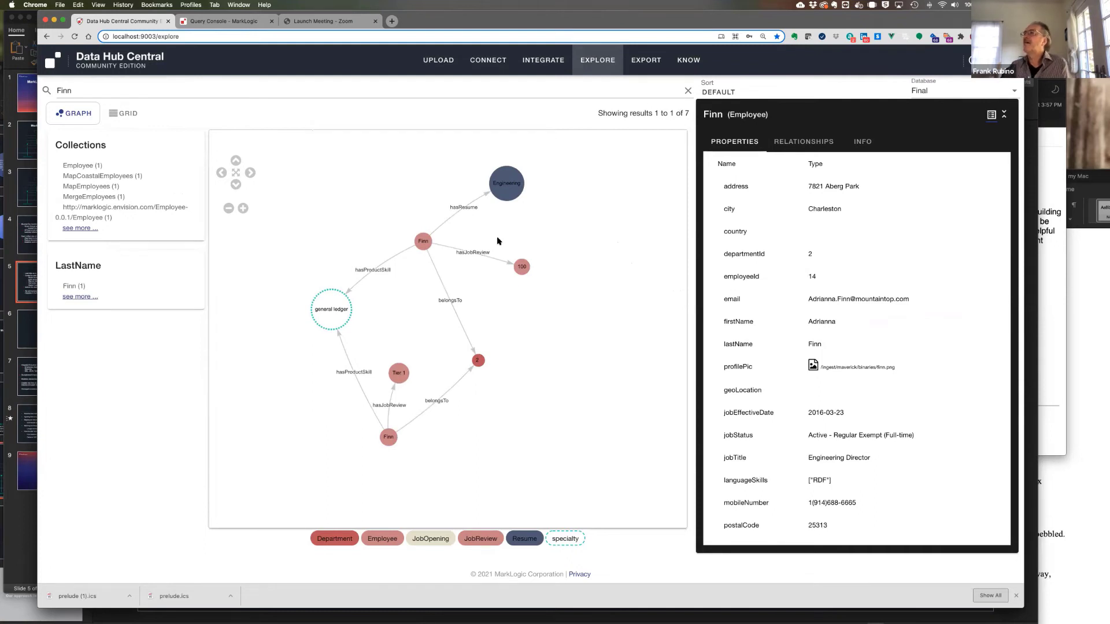
# Switch to Query Console, remove the where clause from the SQL query, and run select * from Employee.Employee on data-hub-FINAL.
pyautogui.rightClick(209, 25)
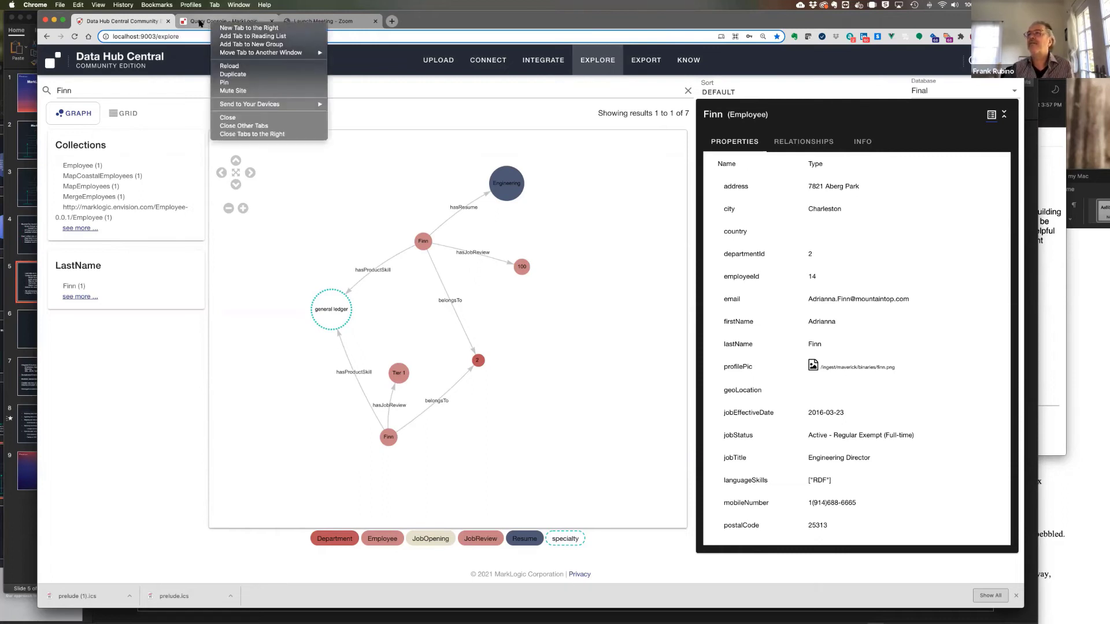
pyautogui.click(200, 22)
pyautogui.click(207, 21)
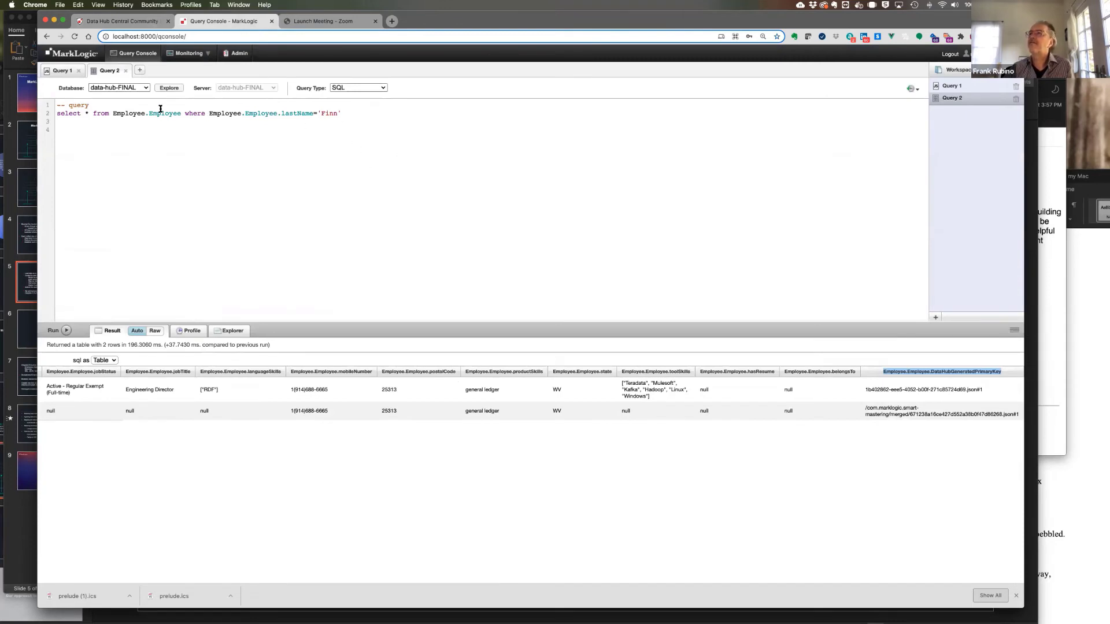
pyautogui.moveTo(185, 112); pyautogui.dragTo(339, 115)
pyautogui.press('BackSpace')
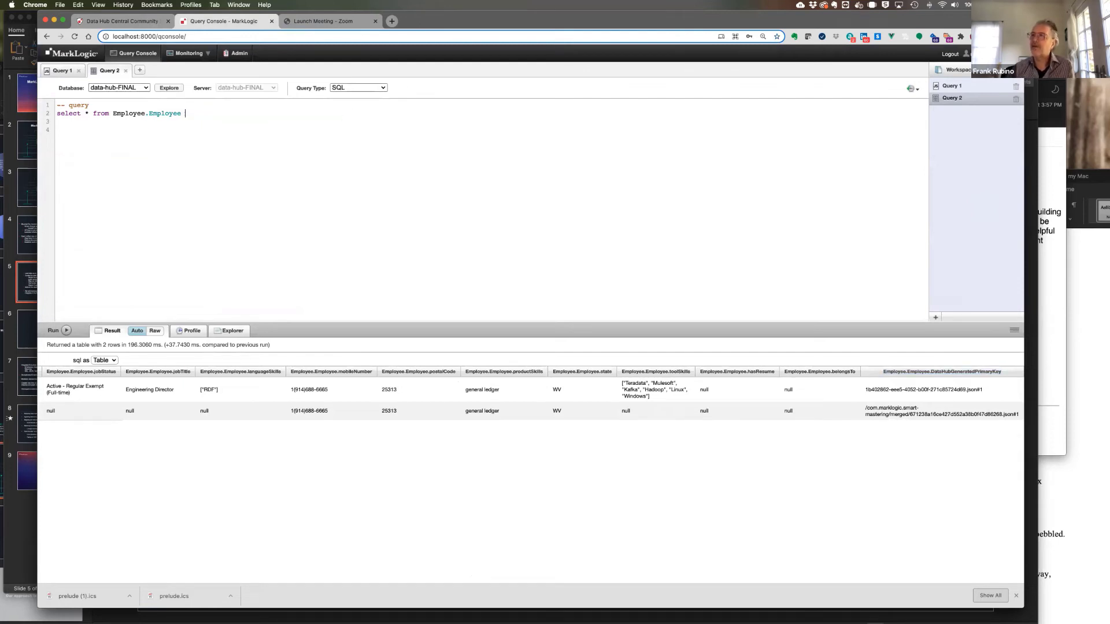
pyautogui.click(65, 331)
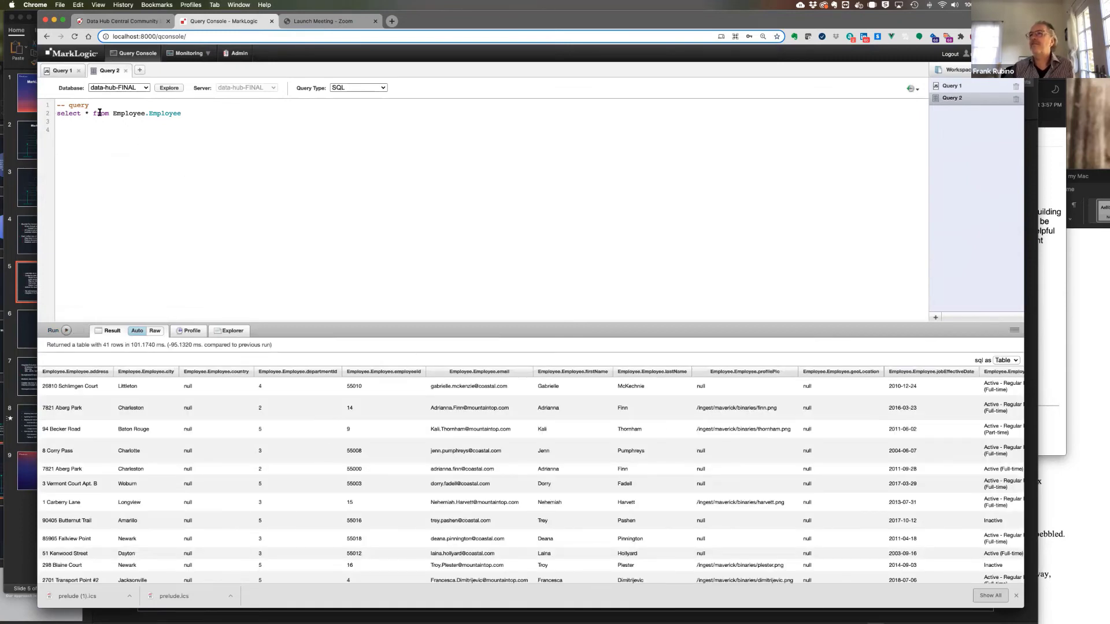
# Highlight the select statement and look through the employee rows in the query results.
pyautogui.keyDown('shift'); pyautogui.click(184, 113); pyautogui.keyUp('shift')
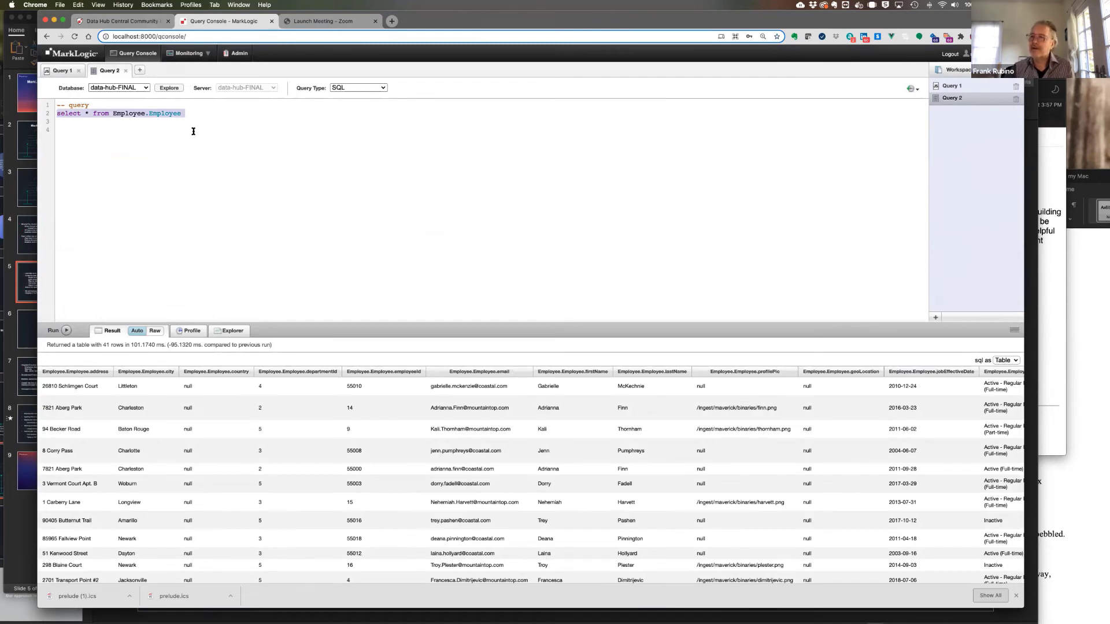
pyautogui.scroll(-4, 156, 449)
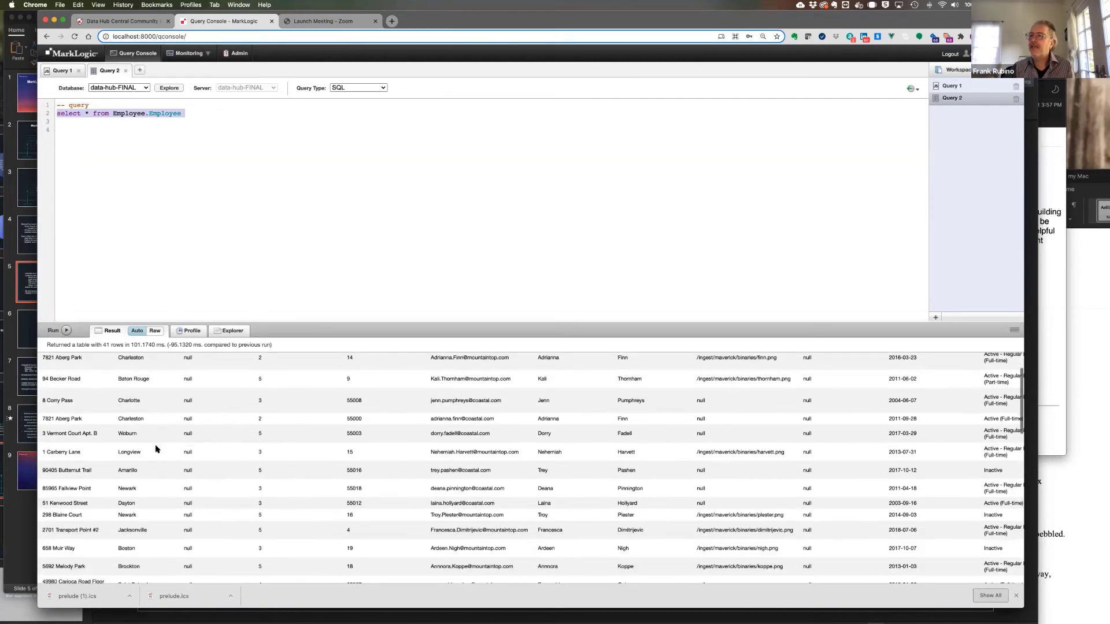
pyautogui.scroll(-1, 155, 449)
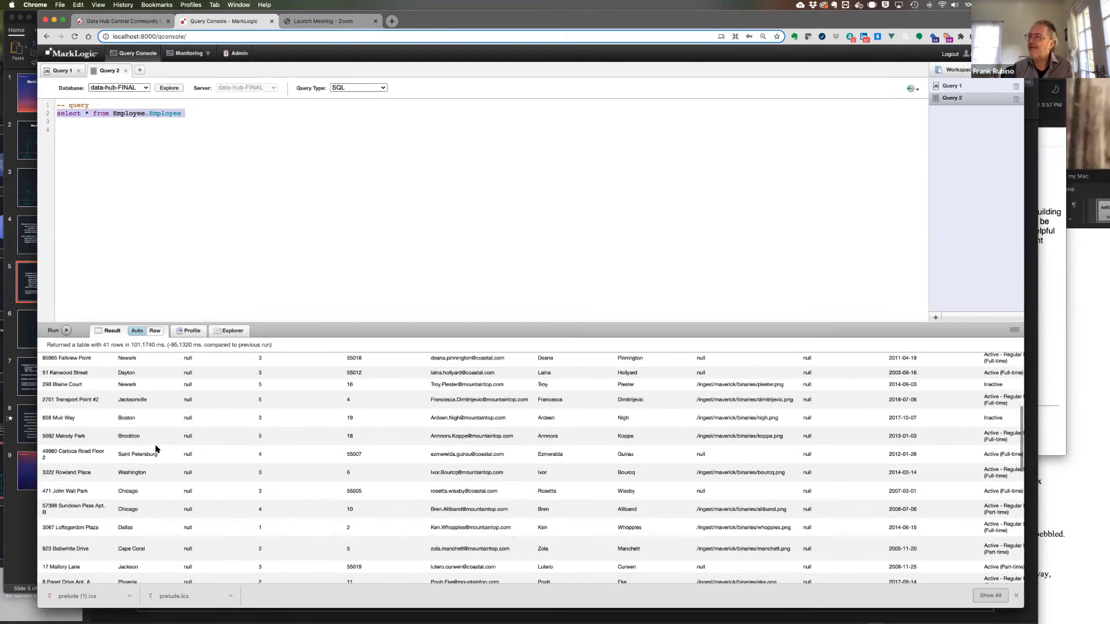
pyautogui.scroll(-1, 155, 449)
pyautogui.scroll(6, 155, 449)
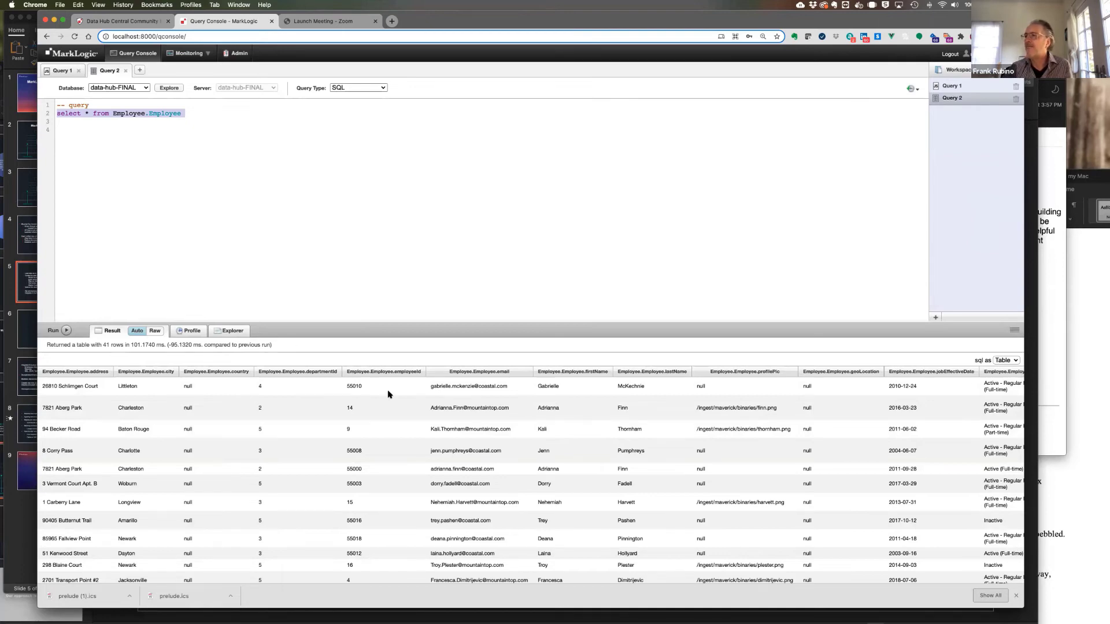
# Look across the remaining columns of the employee query results.
pyautogui.hscroll(7, 388, 394)
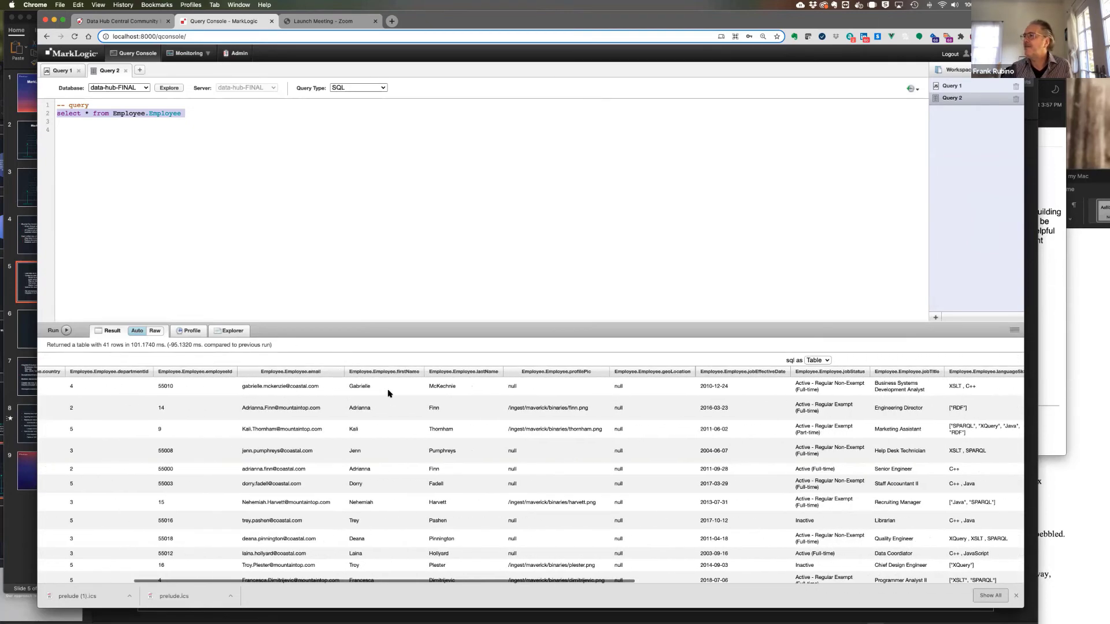
pyautogui.hscroll(-7, 388, 393)
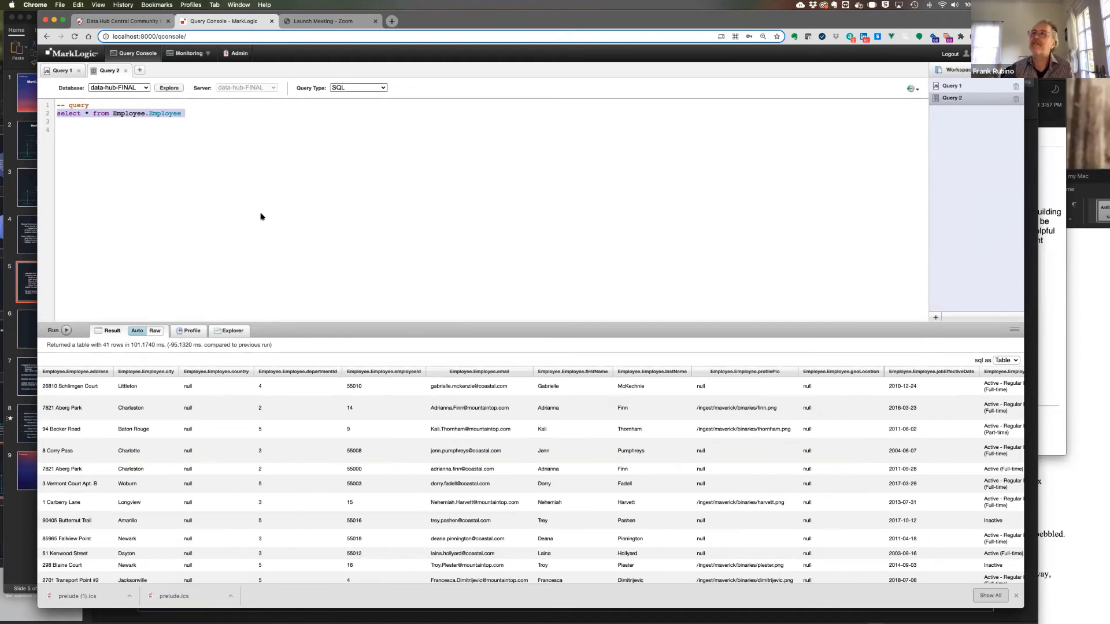
# Return to Data Hub Central and show the Employee entity's properties in the HR Employee 360 model.
pyautogui.click(122, 20)
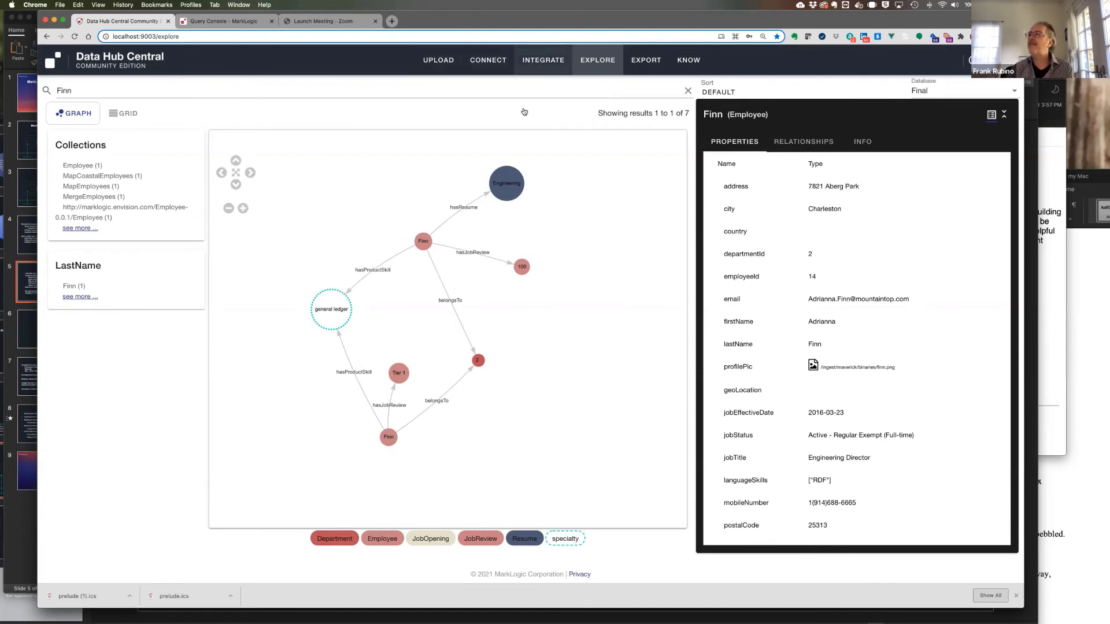
pyautogui.click(543, 60)
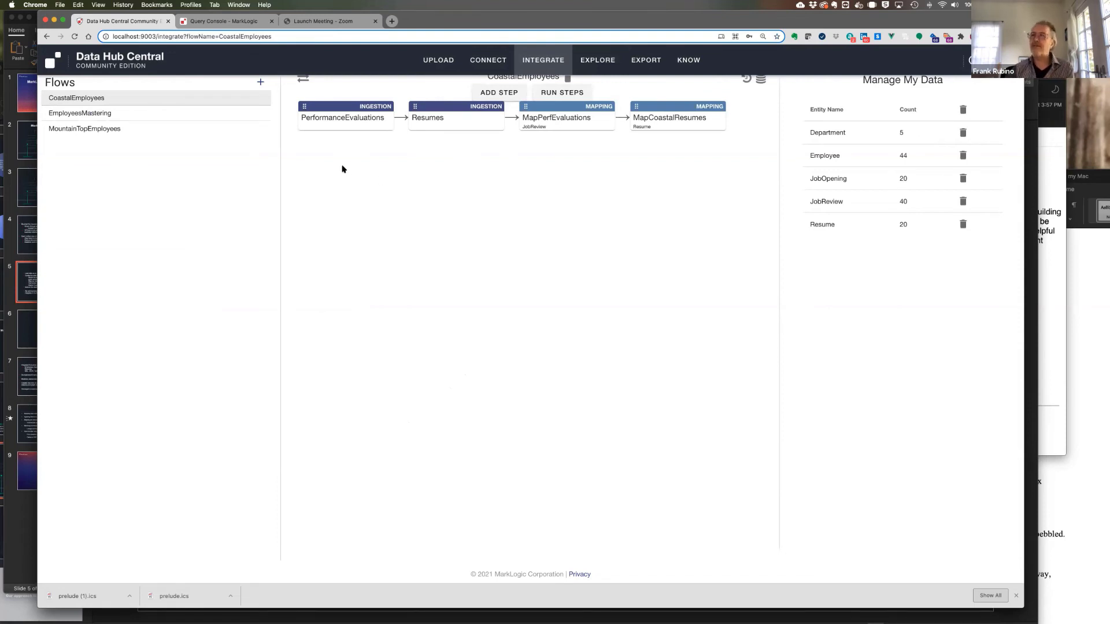
pyautogui.click(484, 60)
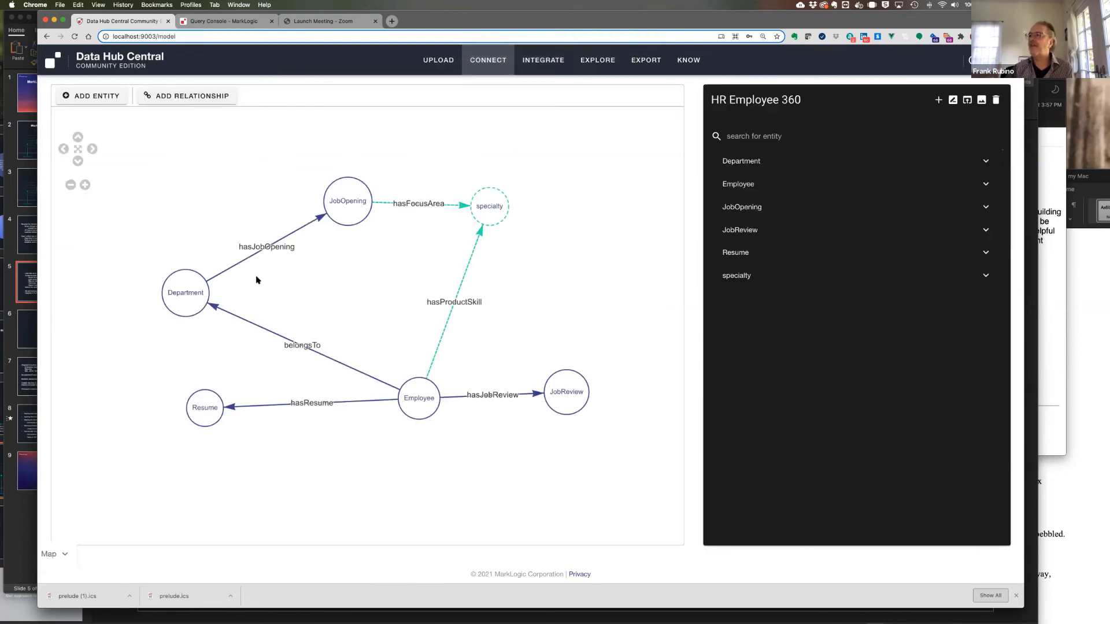
pyautogui.click(424, 400)
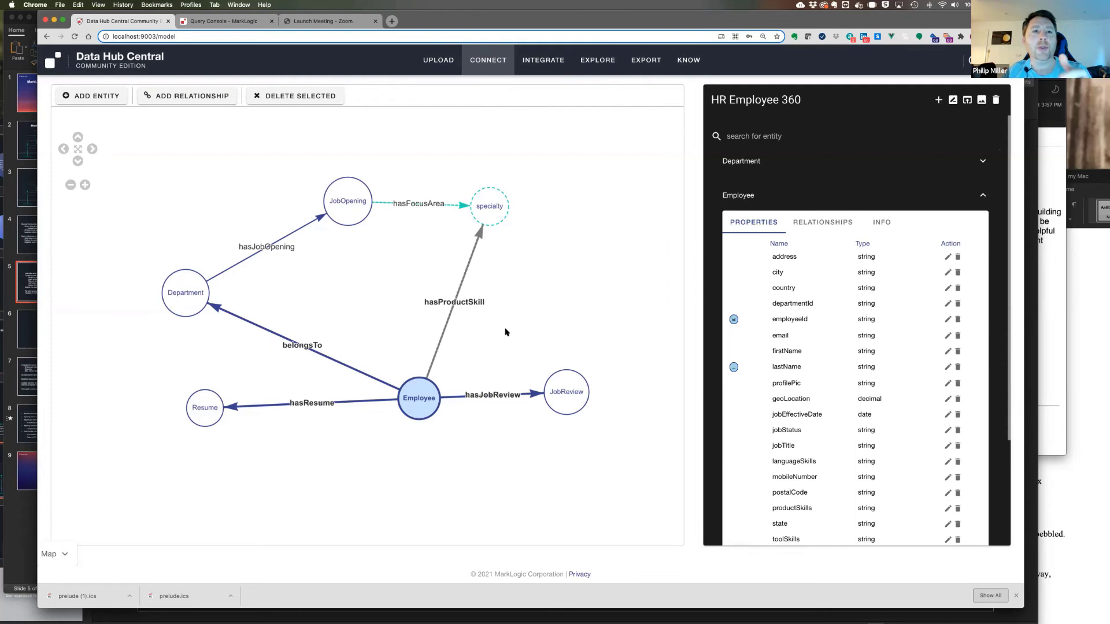
# Search the Explore grid for Dublin and show the properties of the matching Engineering resume.
pyautogui.click(598, 67)
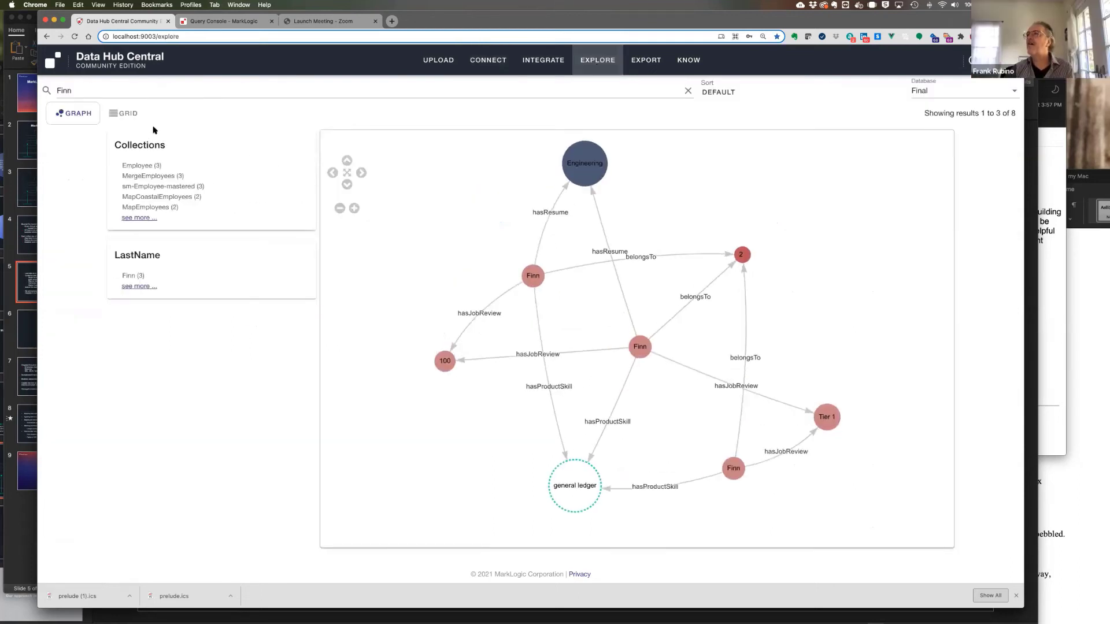
pyautogui.click(125, 114)
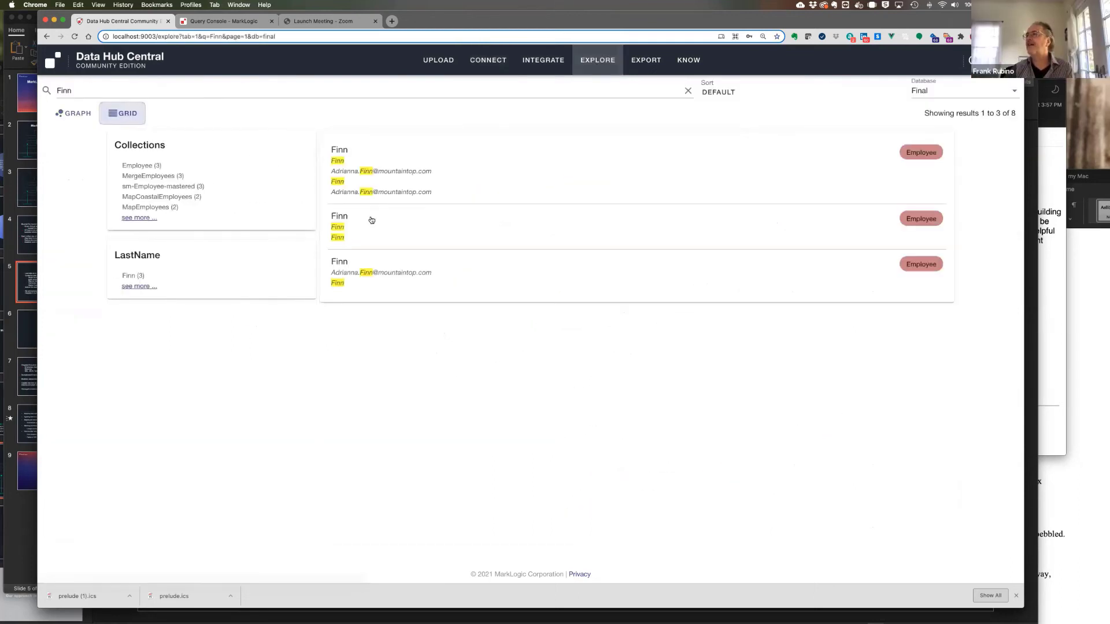
pyautogui.click(64, 93)
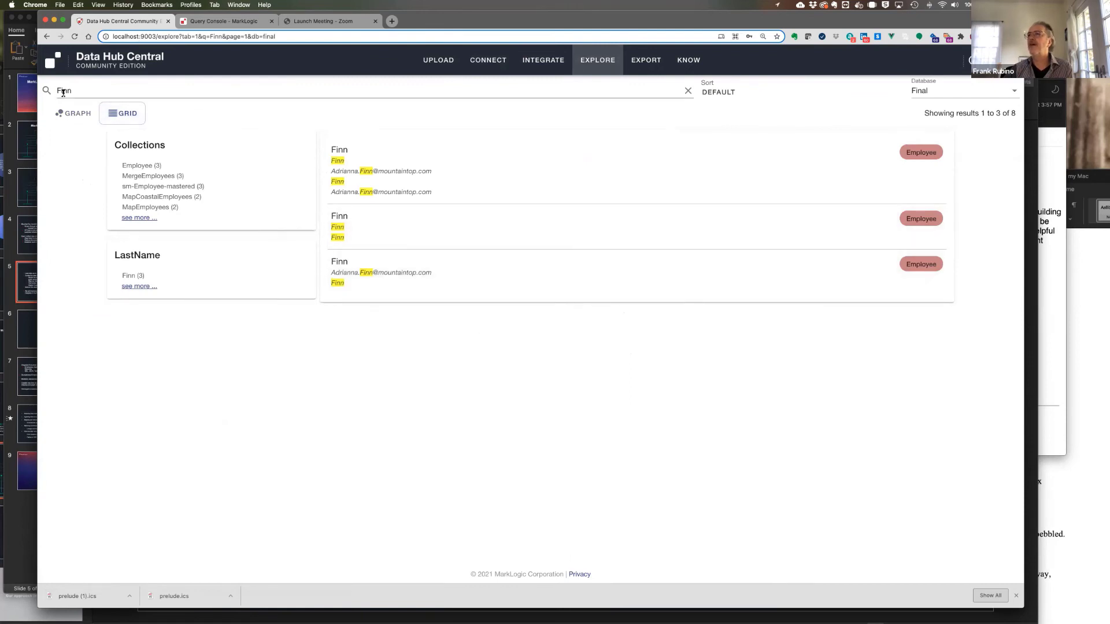
pyautogui.doubleClick(64, 92)
pyautogui.press('BackSpace')
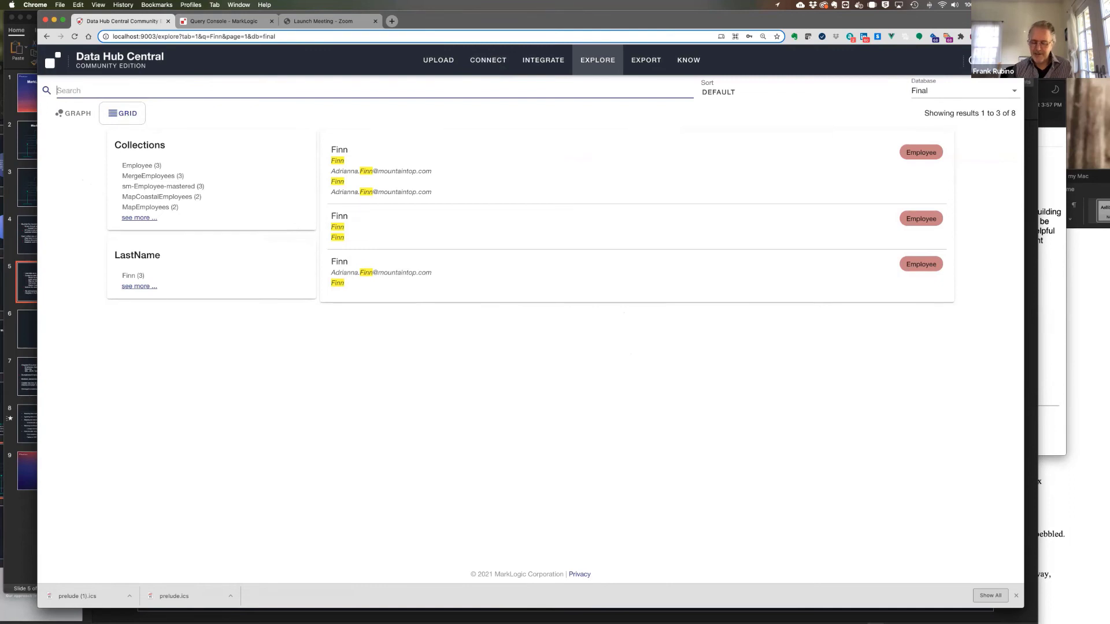
pyautogui.write('Dublin')
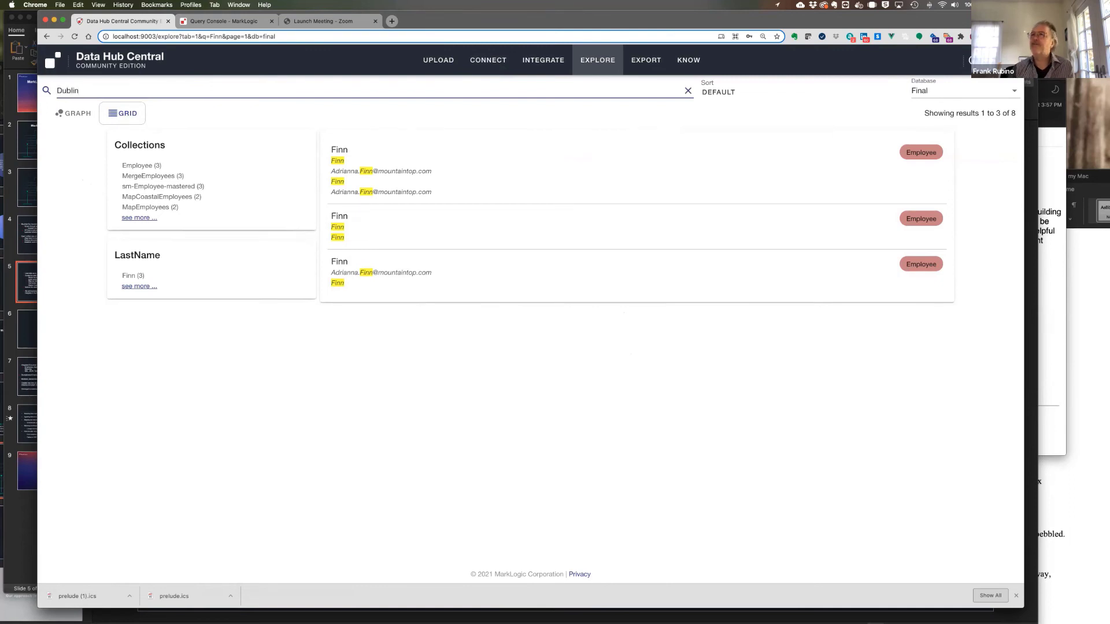
pyautogui.press('Return')
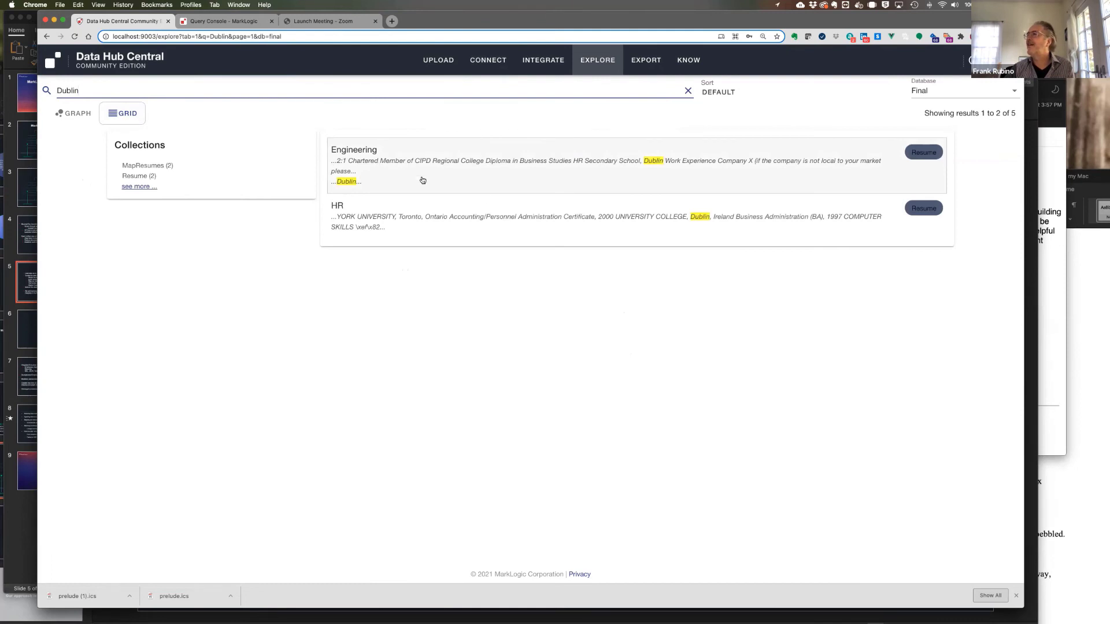
pyautogui.click(361, 169)
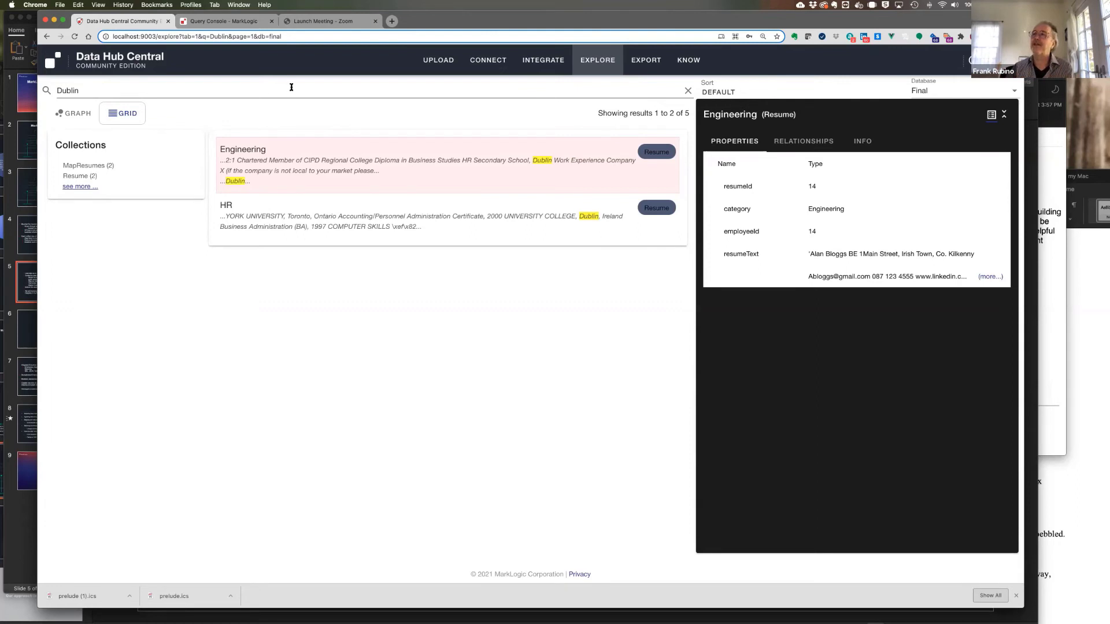
# Show the Dublin results as a graph, separate the overlapping employee node from the HR resume, and view that merged employee's properties.
pyautogui.click(68, 115)
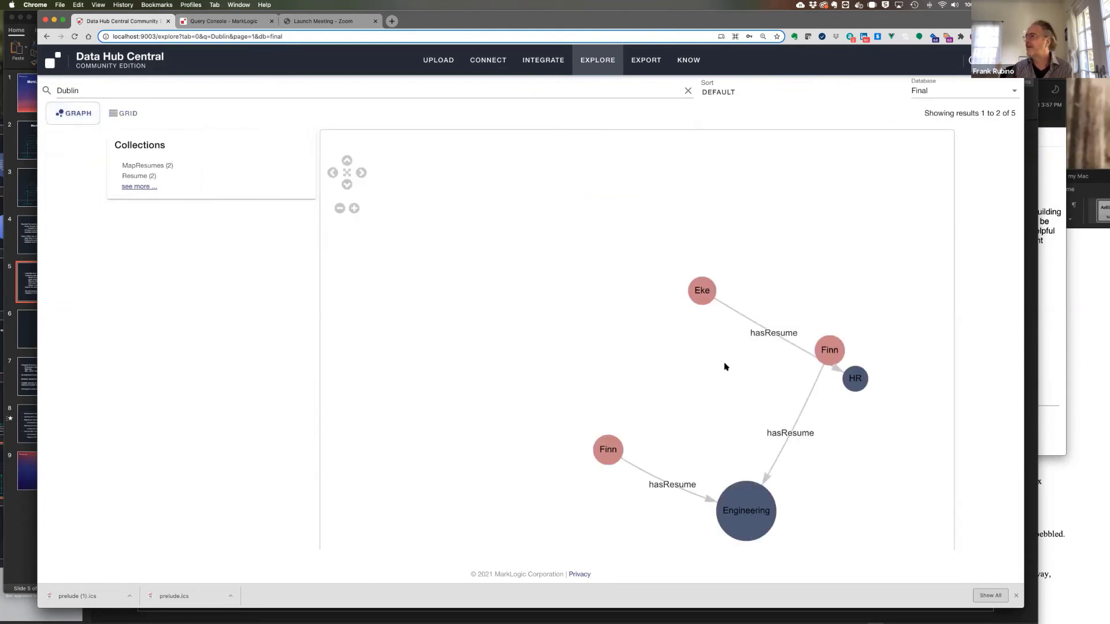
pyautogui.moveTo(824, 353); pyautogui.dragTo(647, 339)
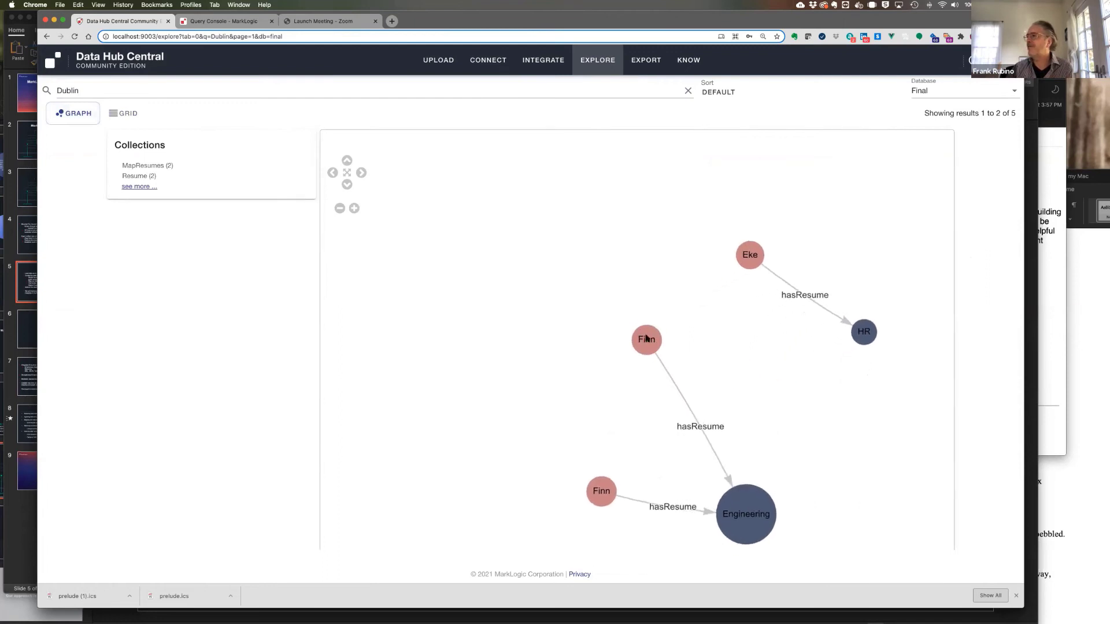
pyautogui.click(646, 340)
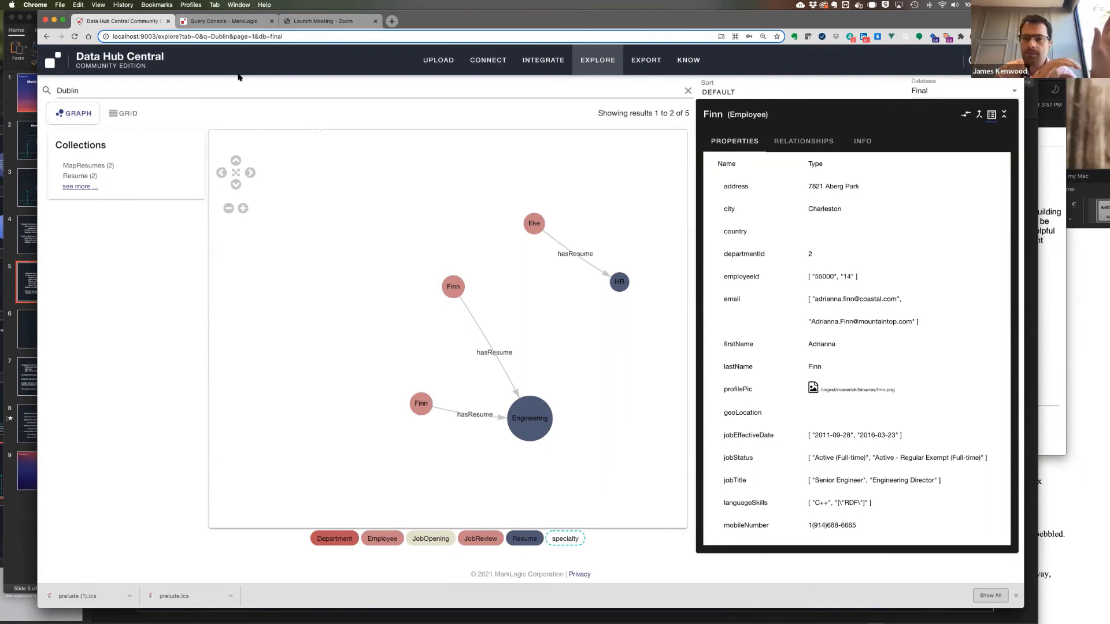
# Open the MatchEmployees step of the EmployeesMastering flow and examine its match options and thresholds.
pyautogui.click(544, 60)
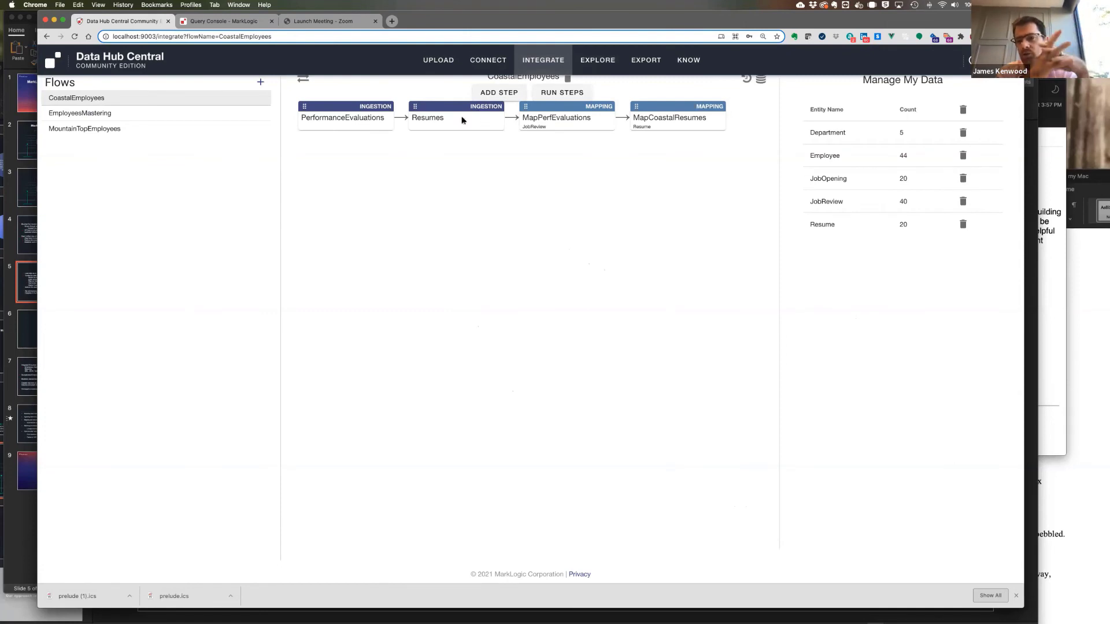
pyautogui.click(110, 113)
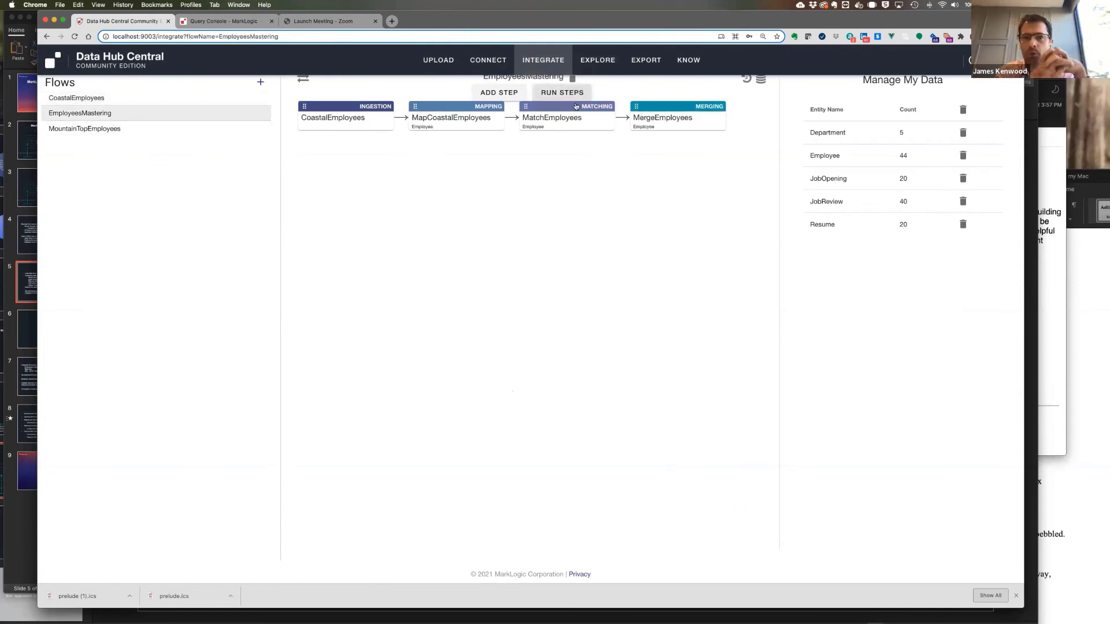
pyautogui.click(576, 110)
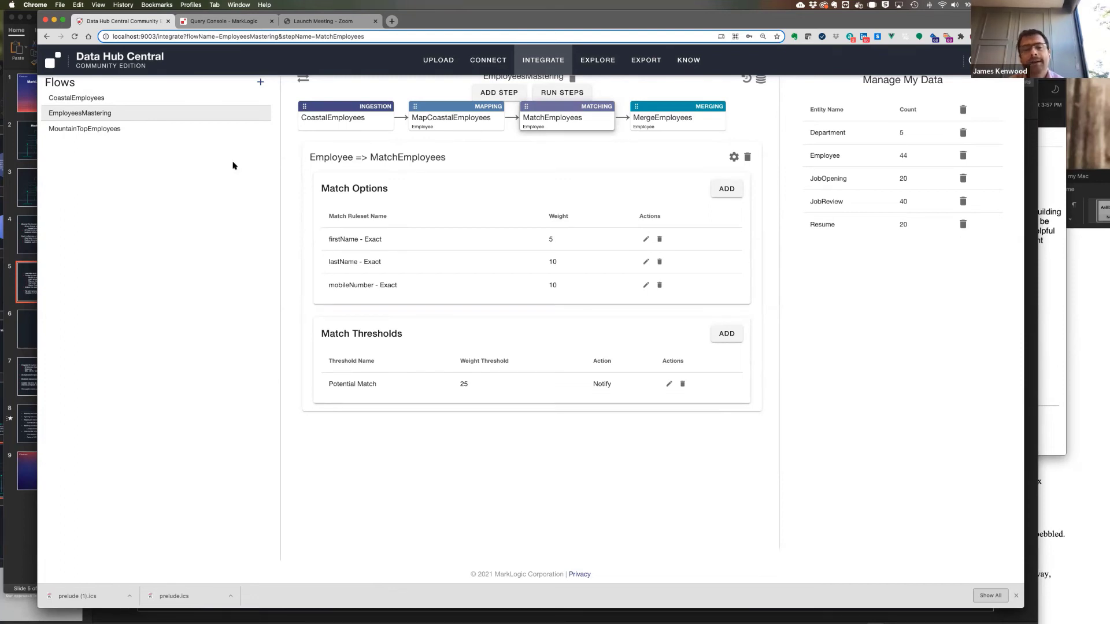
pyautogui.hscroll(1, 233, 166)
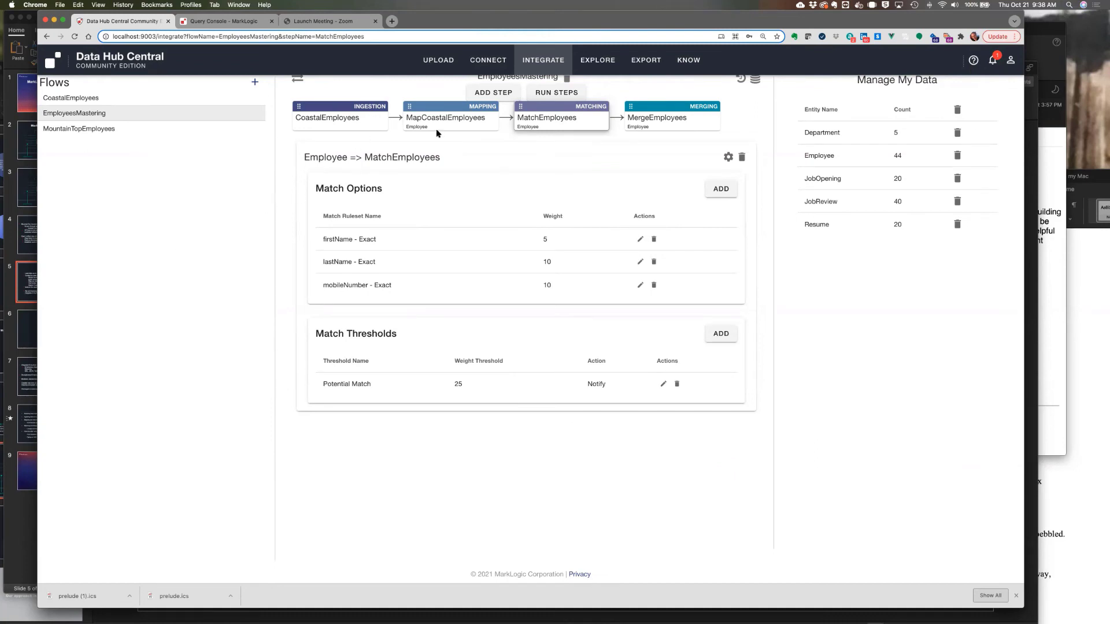
# Return to the Explore graph, show the merged employee linked to the Engineering resume, and highlight its employeeId values.
pyautogui.click(595, 60)
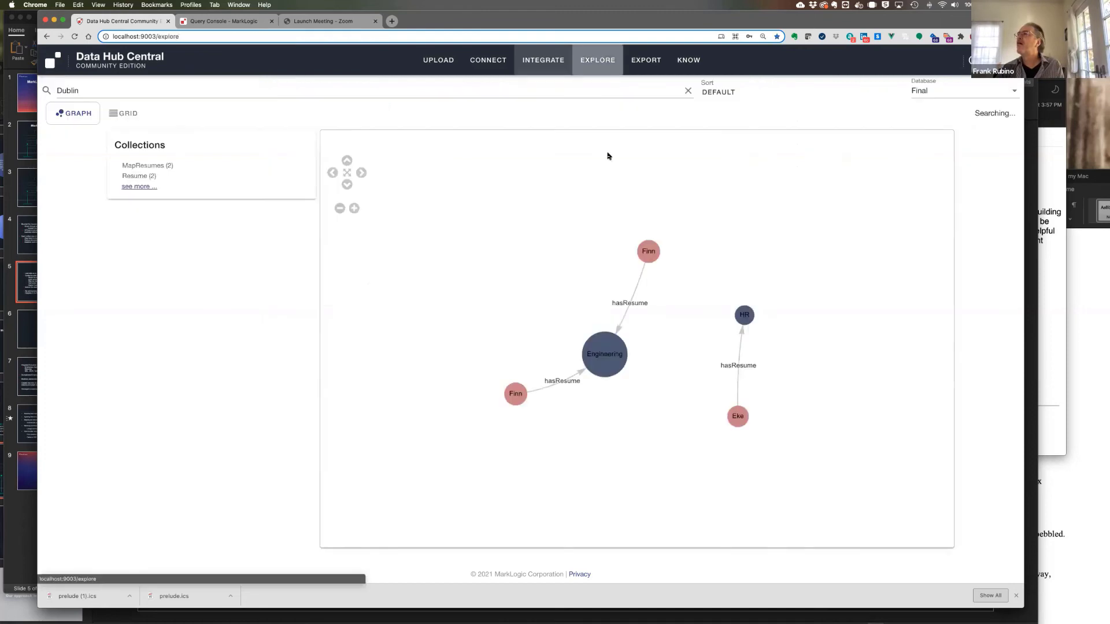
pyautogui.click(650, 254)
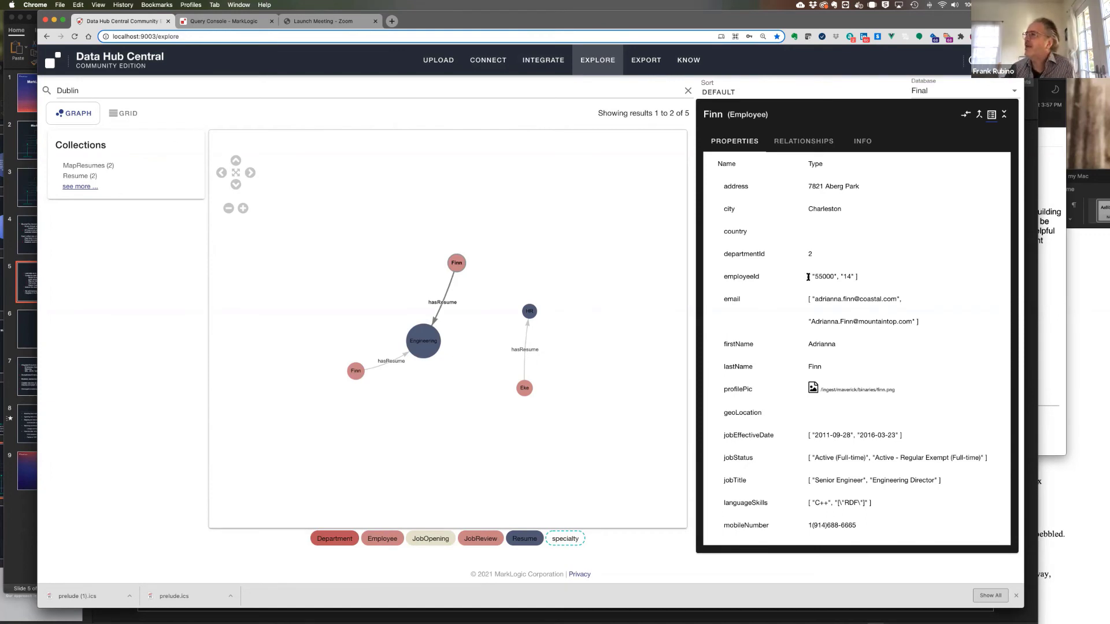
pyautogui.moveTo(808, 275); pyautogui.dragTo(872, 282)
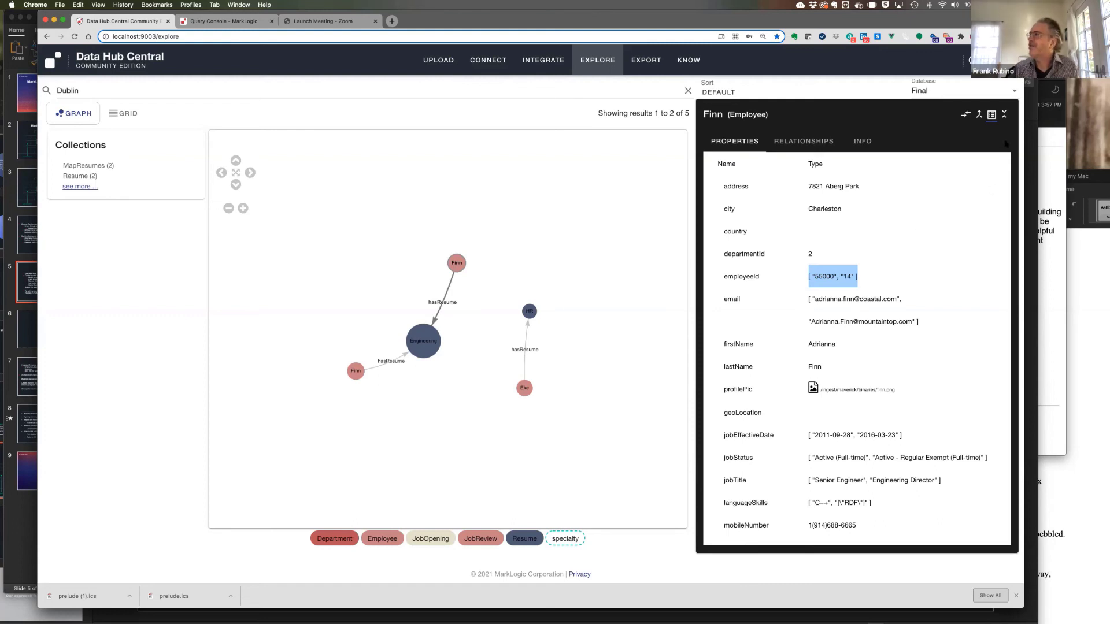
# Open the merged employee's raw JSON record and copy the last document-uri listed under merges.
pyautogui.click(990, 114)
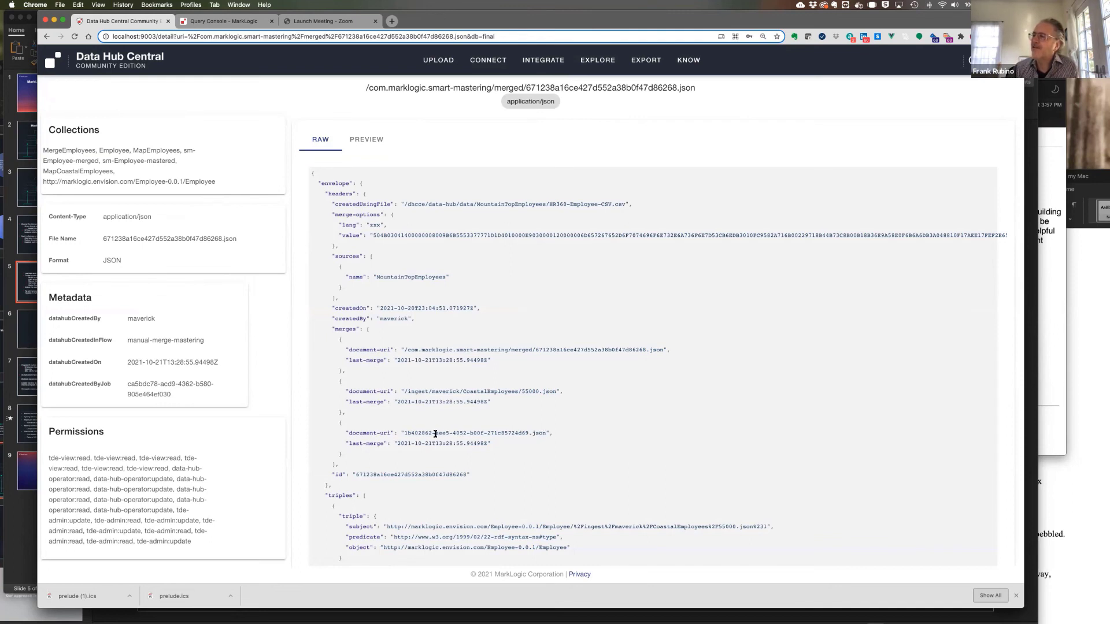
pyautogui.moveTo(404, 433); pyautogui.dragTo(547, 433)
pyautogui.press('super+c')
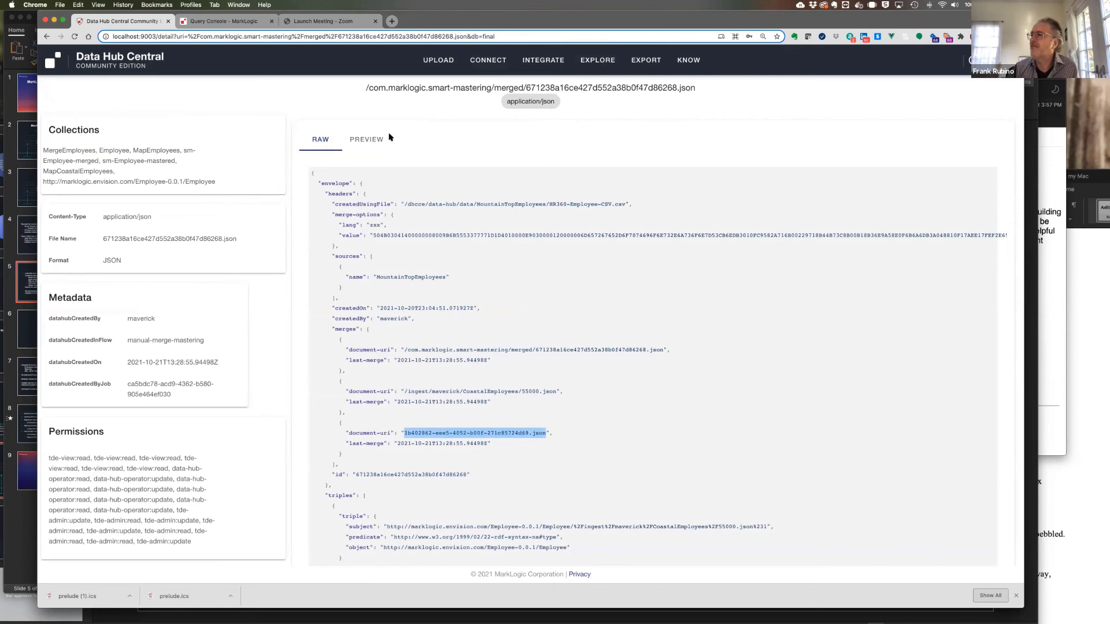
# Switch to Query Console, explore data-hub-FINAL, and search for the copied document URI prefixed with the wildcard */.
pyautogui.click(218, 22)
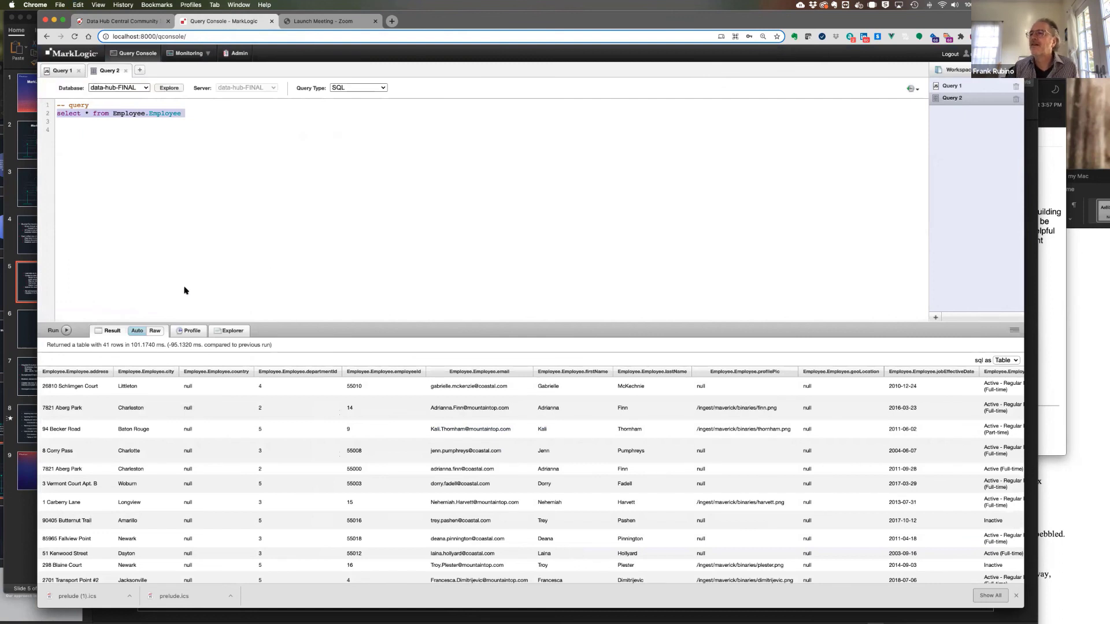
pyautogui.click(170, 88)
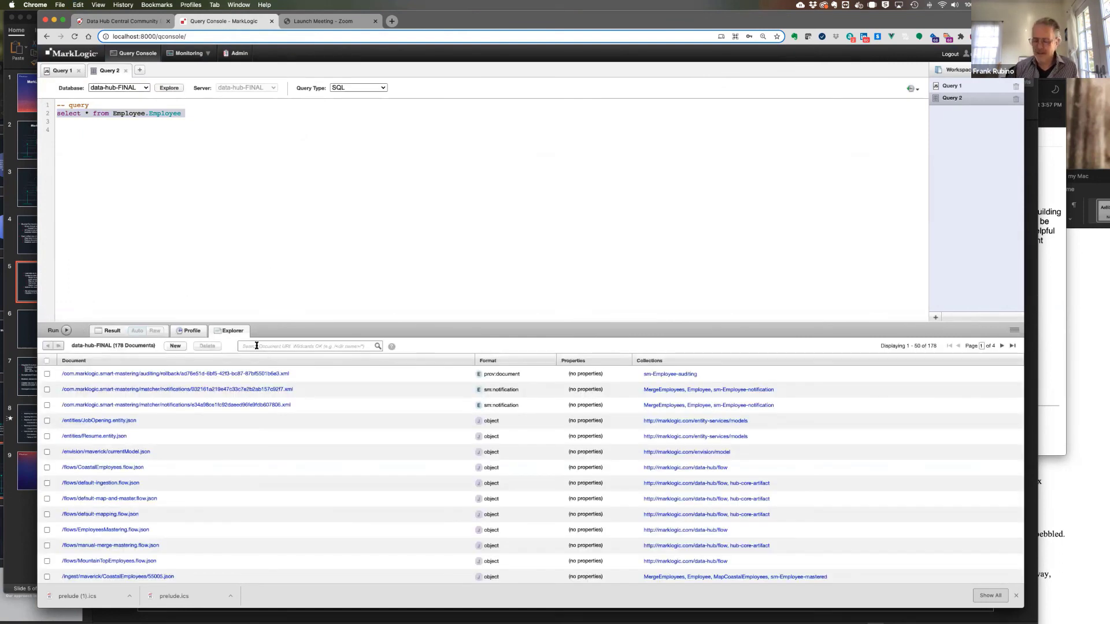
pyautogui.click(257, 345)
pyautogui.press('super+v')
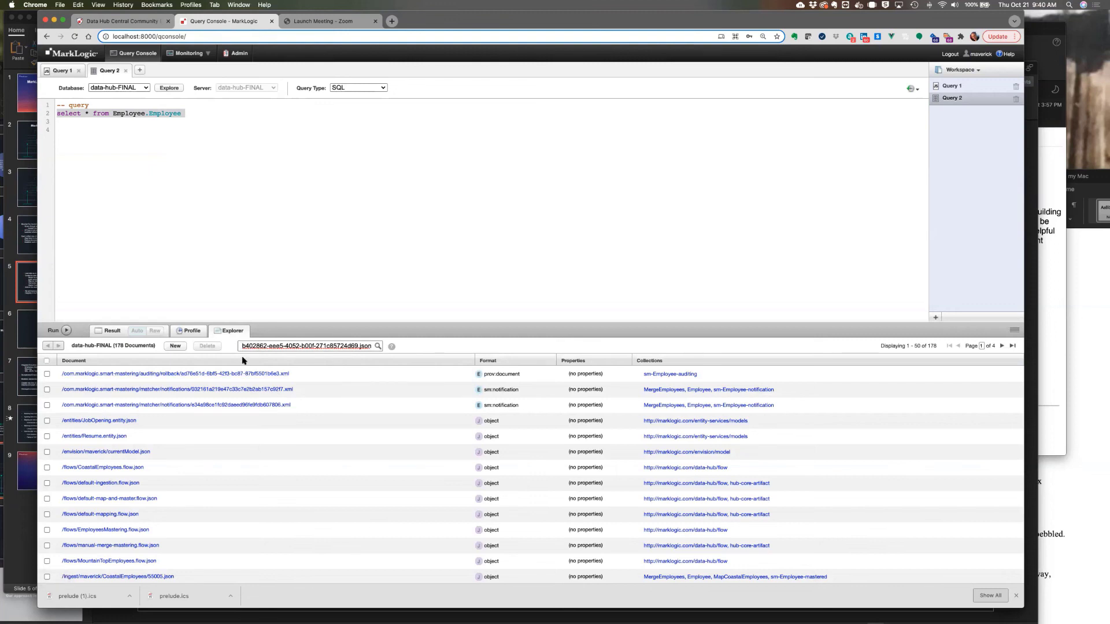
pyautogui.click(243, 346)
pyautogui.write('*')
pyautogui.press('Return')
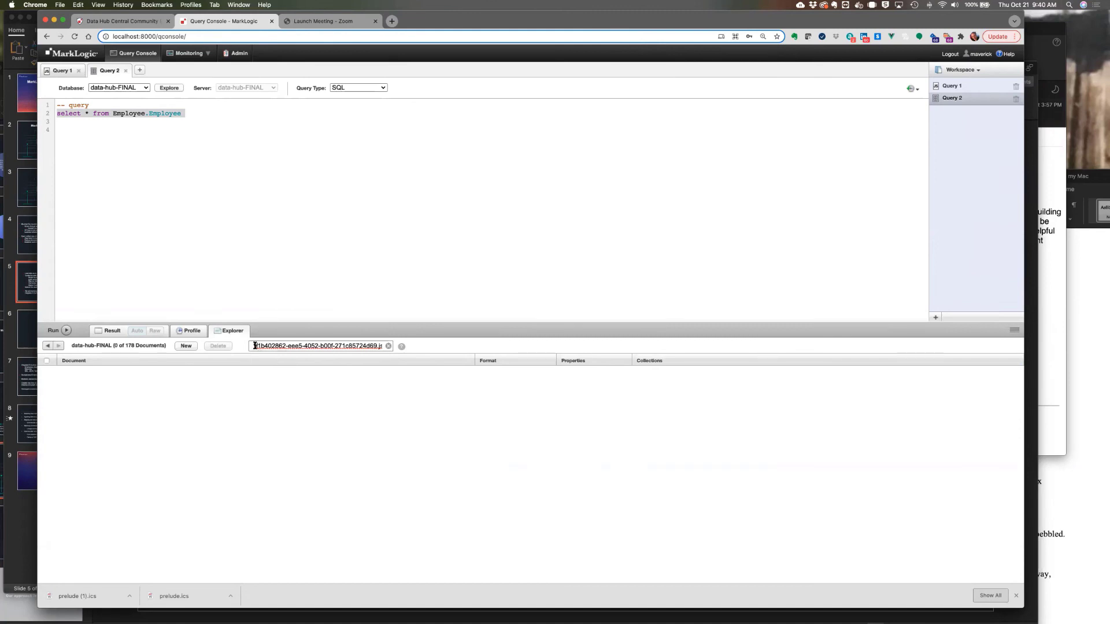
# Search data-hub-STAGING for the copied document URI with the */ prefix, and return to the raw record in Data Hub Central.
pyautogui.click(142, 88)
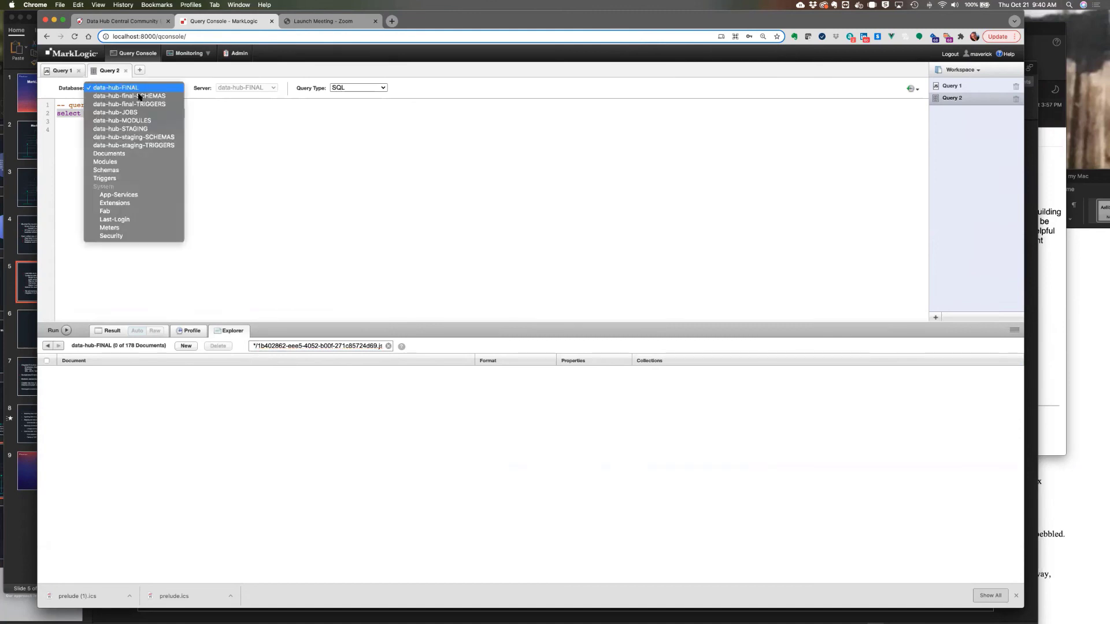
pyautogui.click(138, 129)
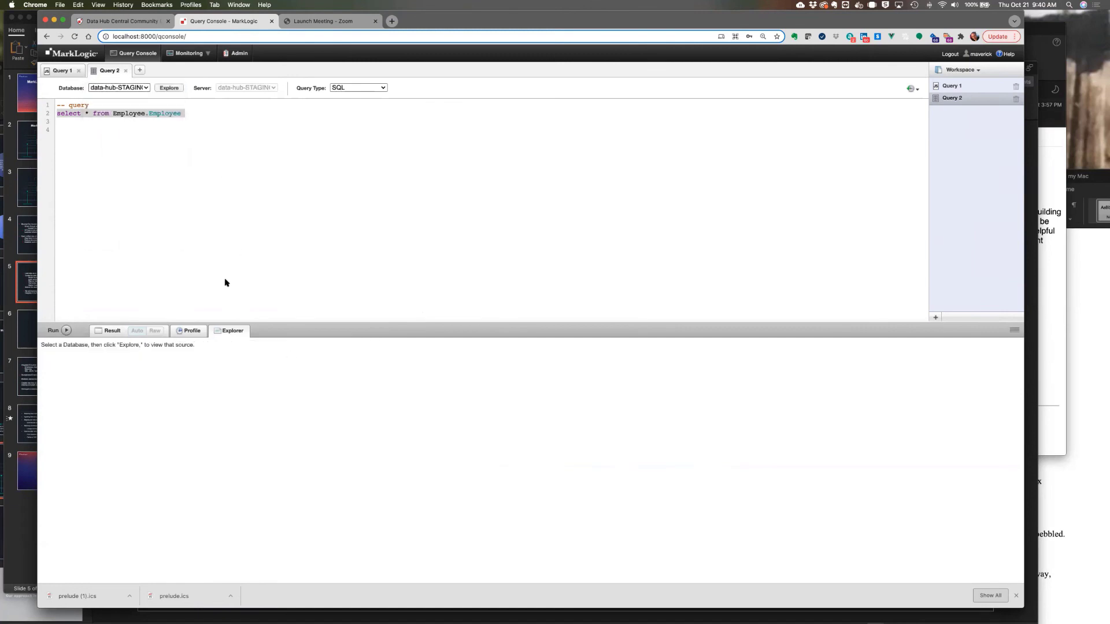
pyautogui.click(170, 89)
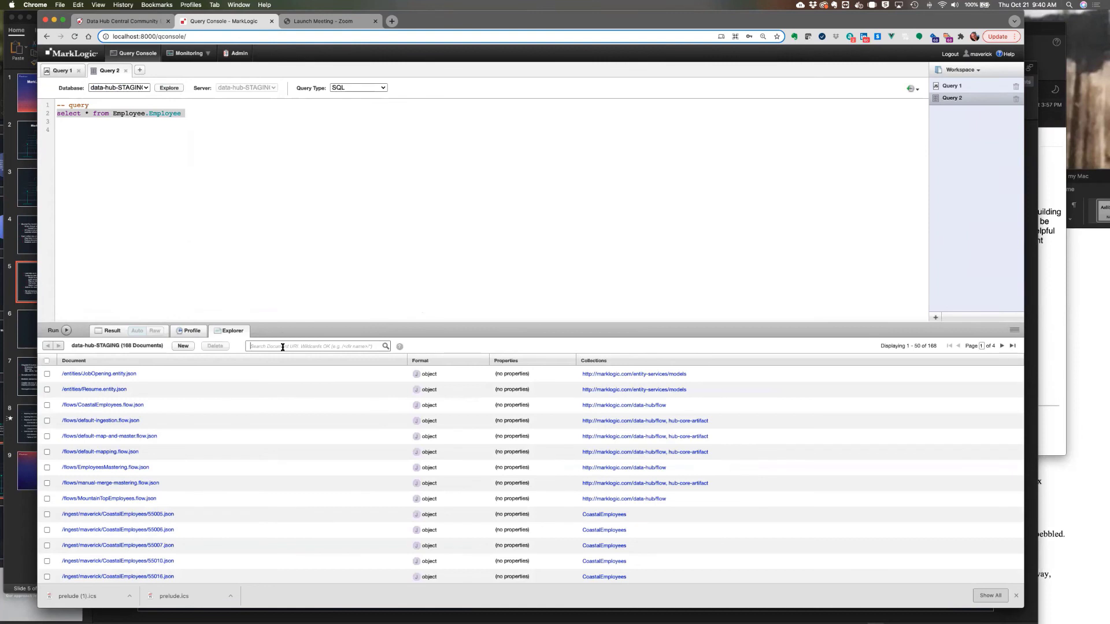
pyautogui.write('*/')
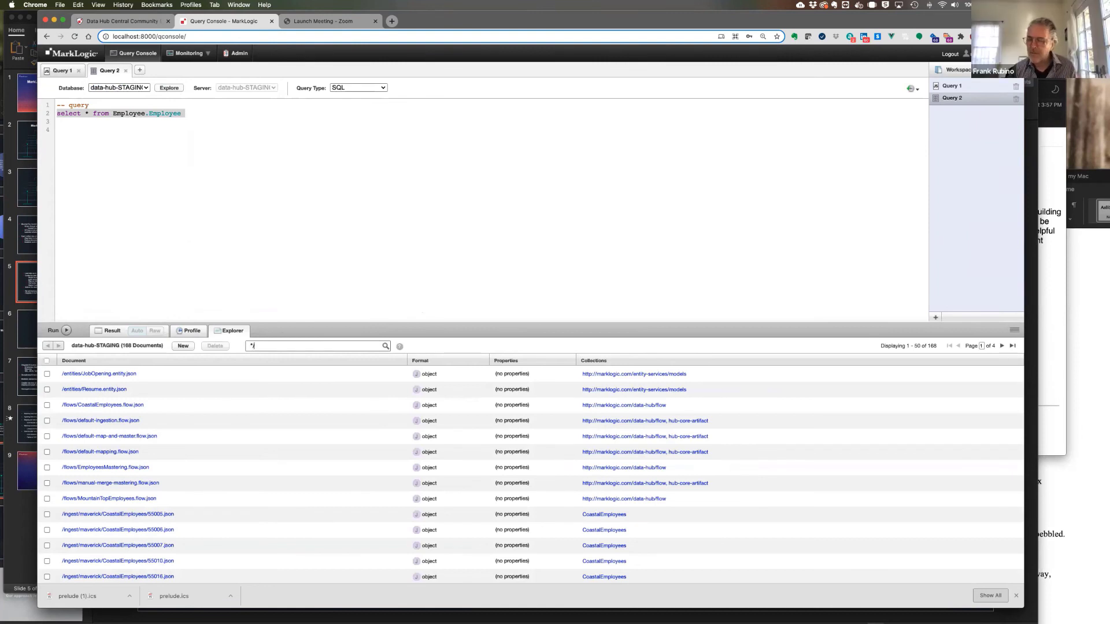
pyautogui.press('super+v')
pyautogui.press('Return')
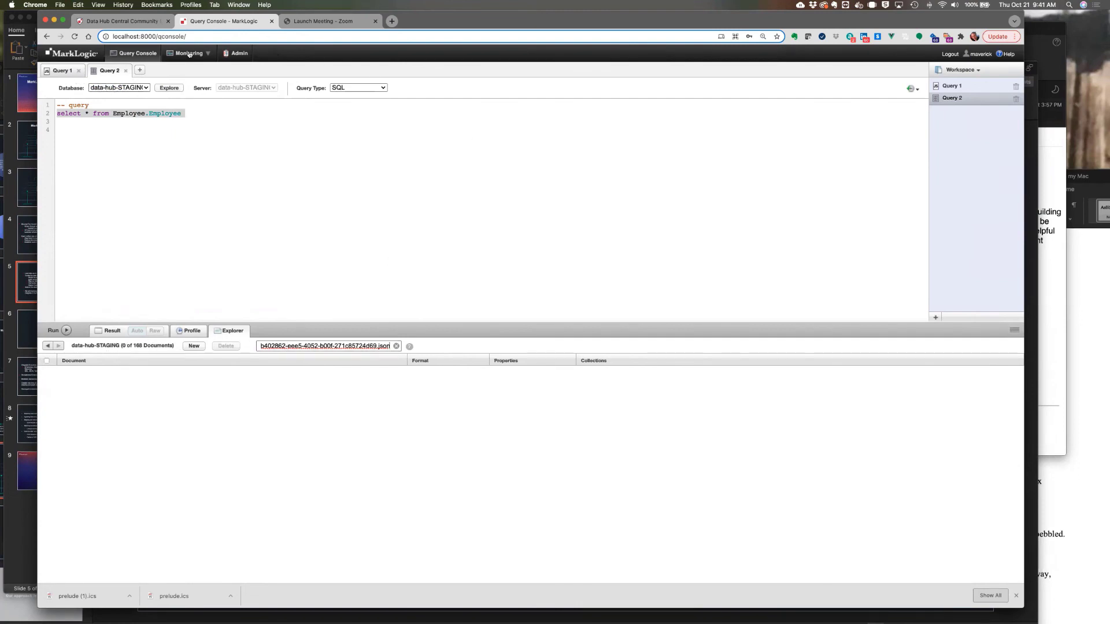
pyautogui.click(118, 22)
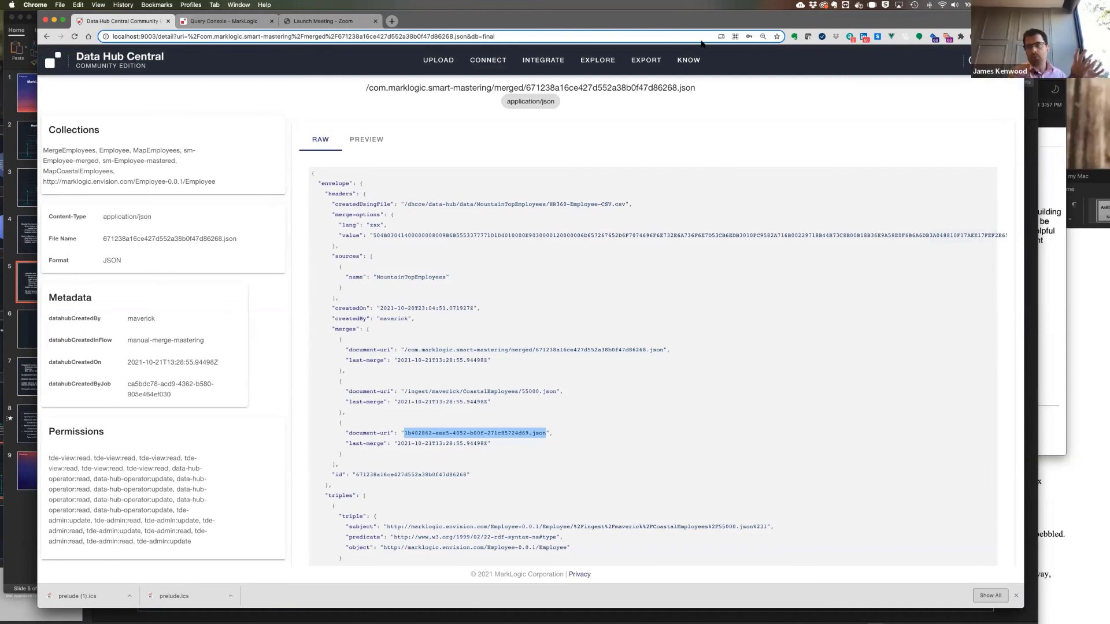
# Return to the Explore graph and review the properties of both employees linked to the Engineering resume, first the single-source record and then the merged one.
pyautogui.click(589, 56)
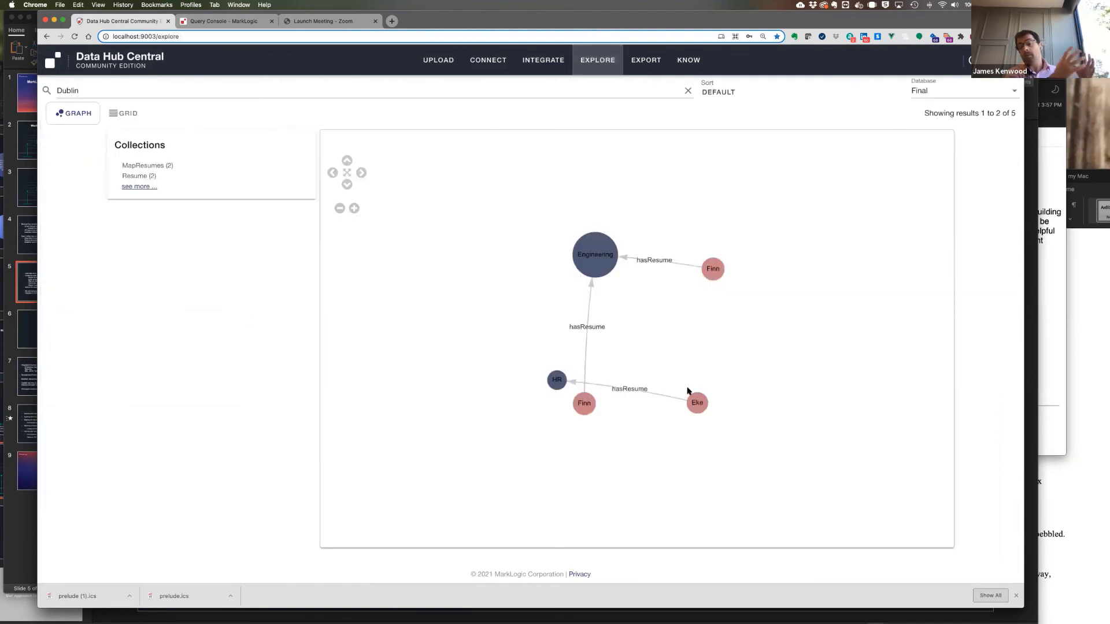
pyautogui.click(711, 269)
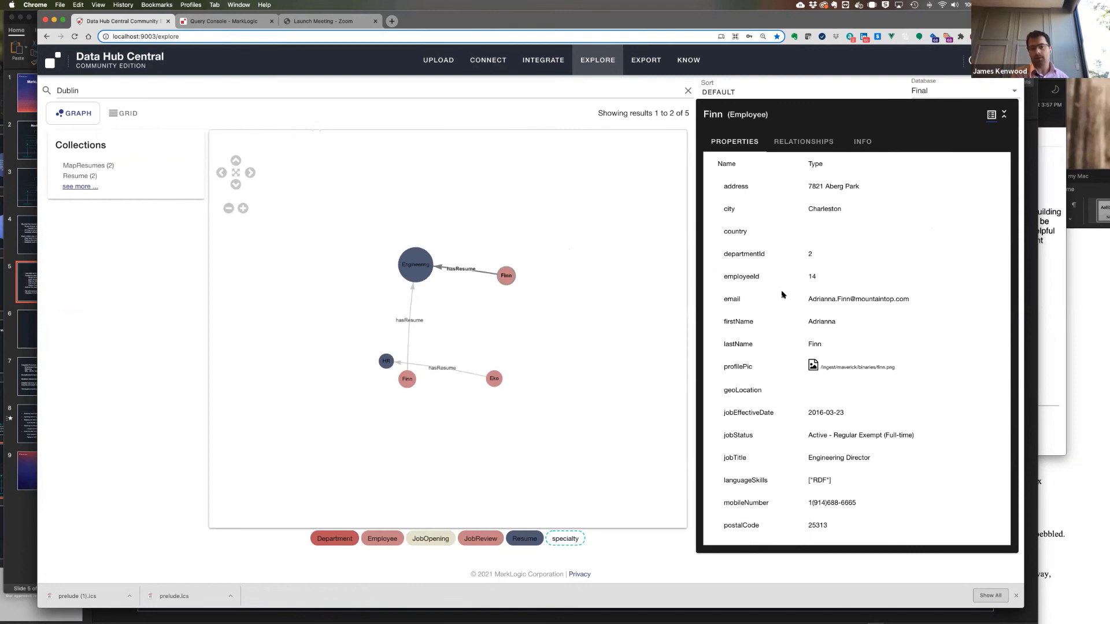
pyautogui.scroll(-3, 781, 295)
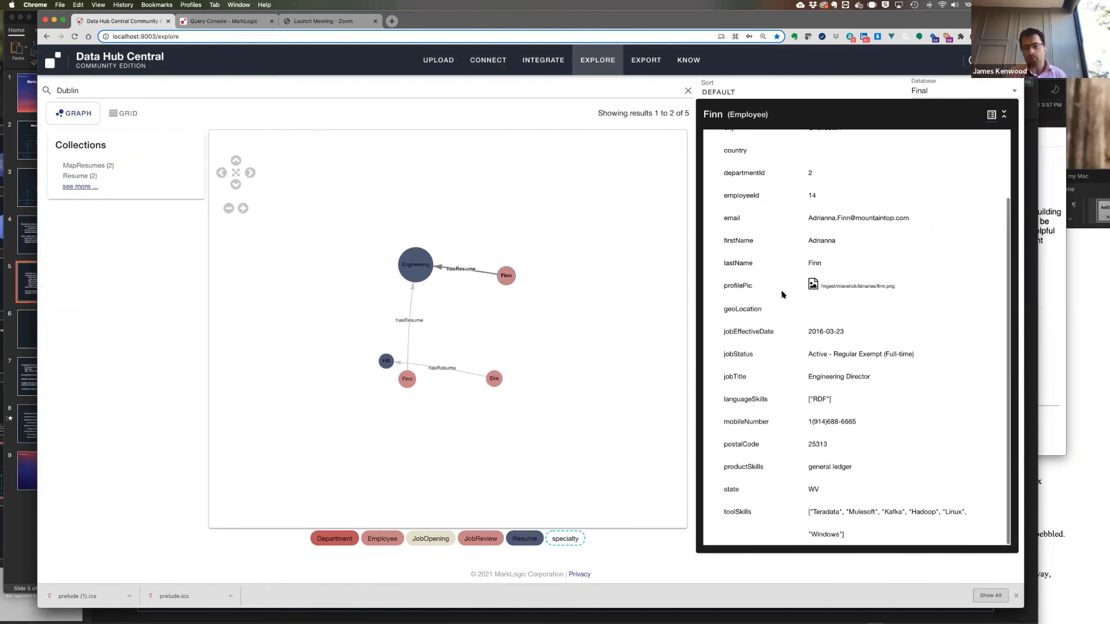
pyautogui.scroll(3, 781, 295)
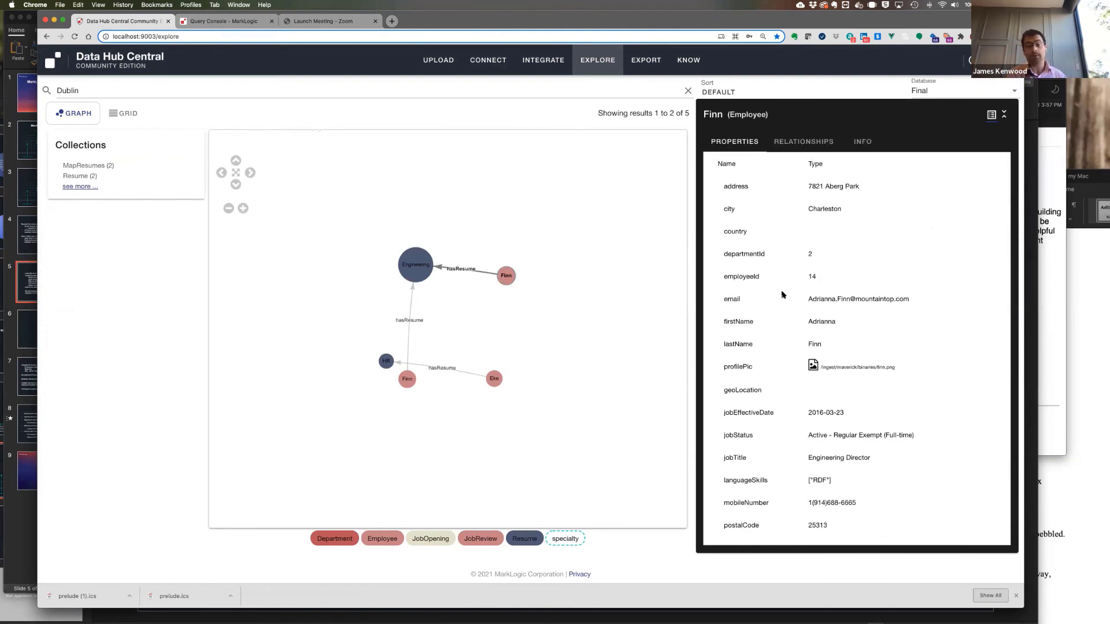
pyautogui.scroll(-3, 781, 295)
pyautogui.scroll(3, 782, 295)
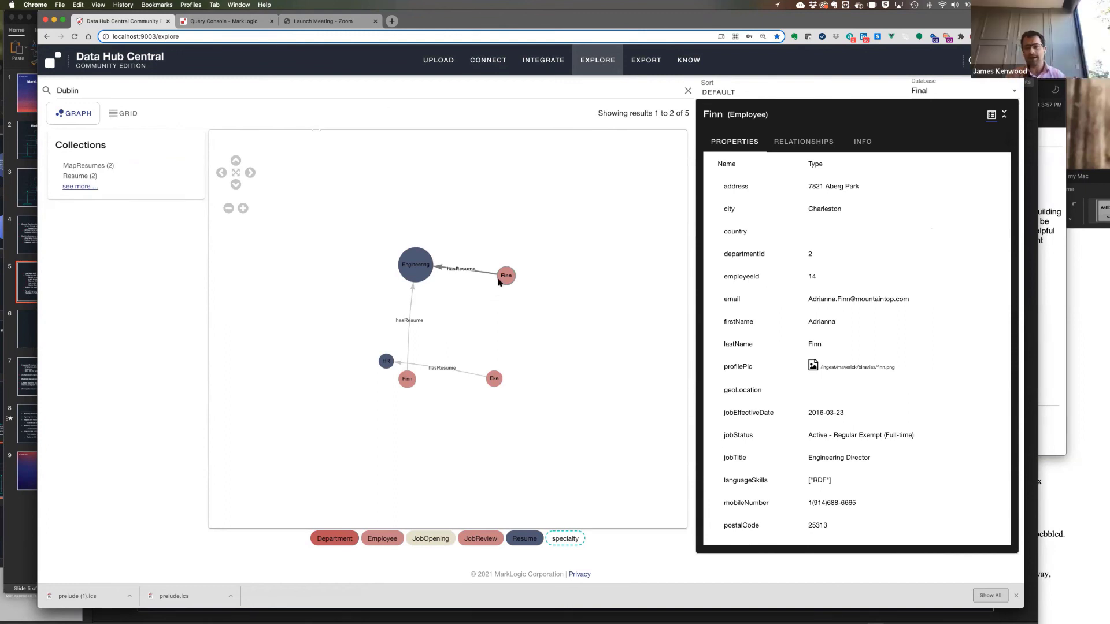
pyautogui.click(406, 376)
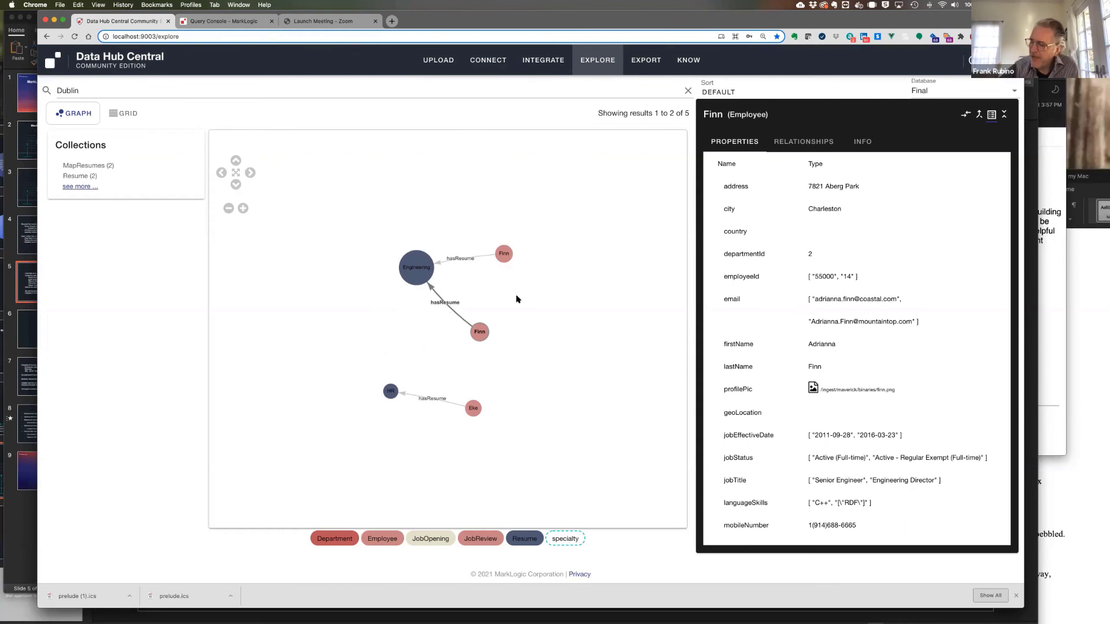
# Switch to the Integrate area and show the steps of the EmployeesMastering flow.
pyautogui.click(542, 60)
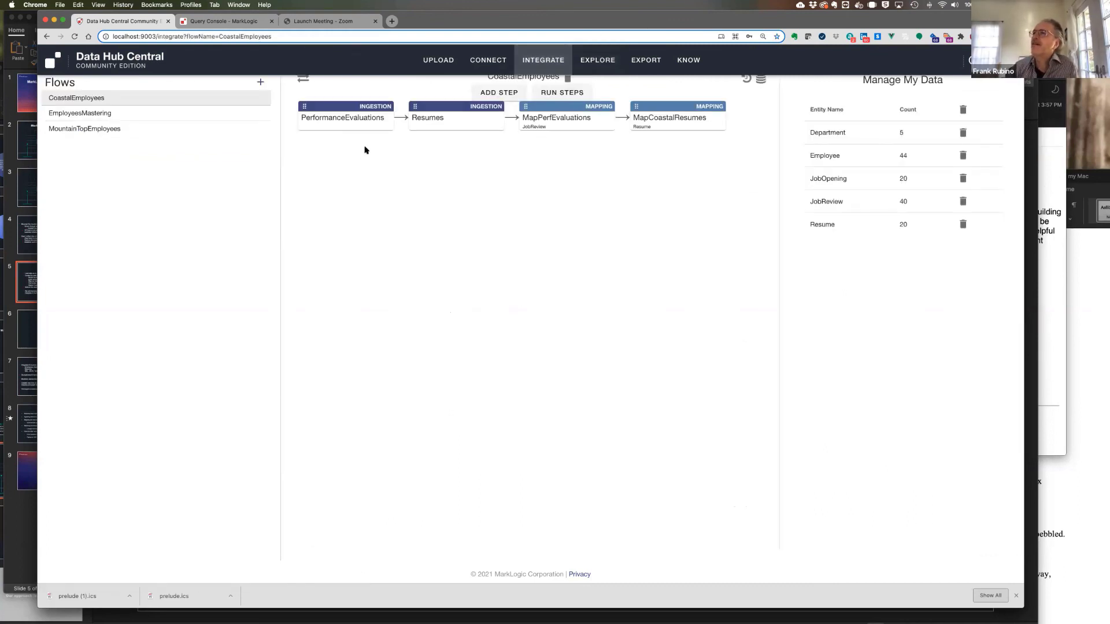
pyautogui.click(155, 115)
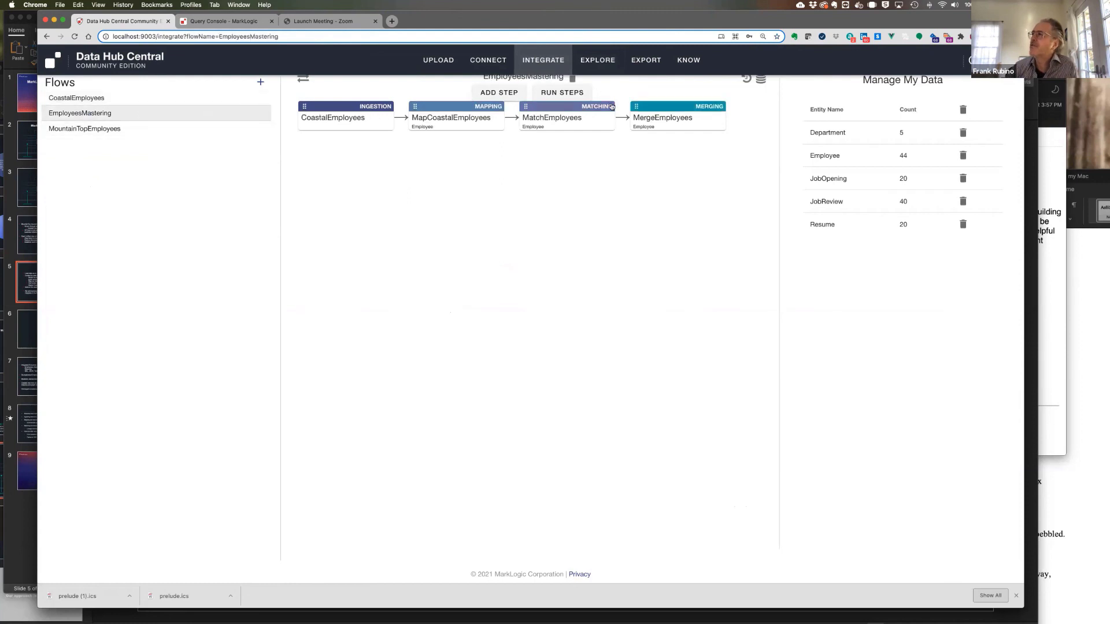